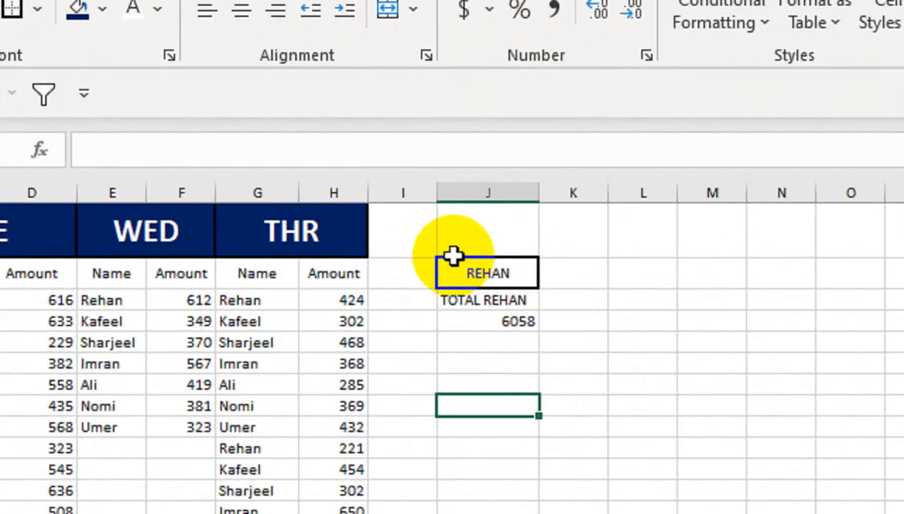
# - Inspect the existing FINAL sheet's day columns and their OFFSET–INDIRECT formulas
pyautogui.click(361, 217)
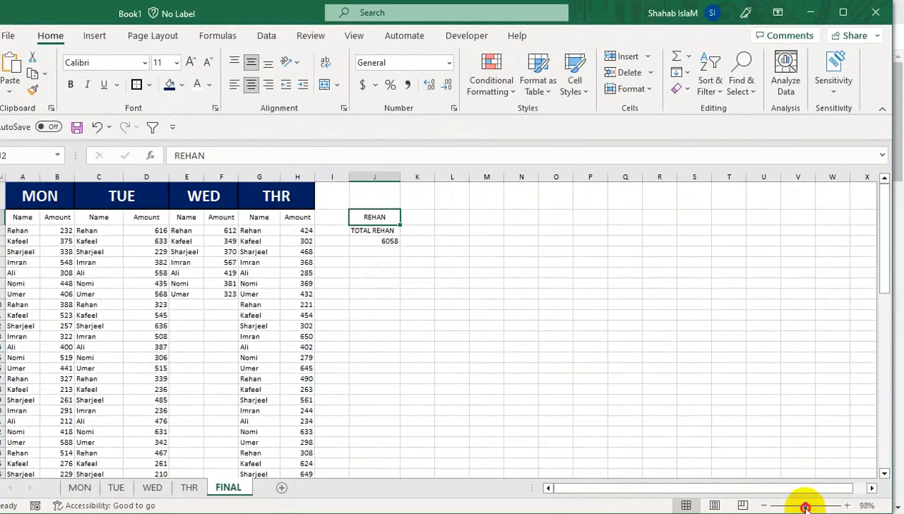
pyautogui.click(806, 507)
pyautogui.moveTo(536, 388); pyautogui.dragTo(398, 105)
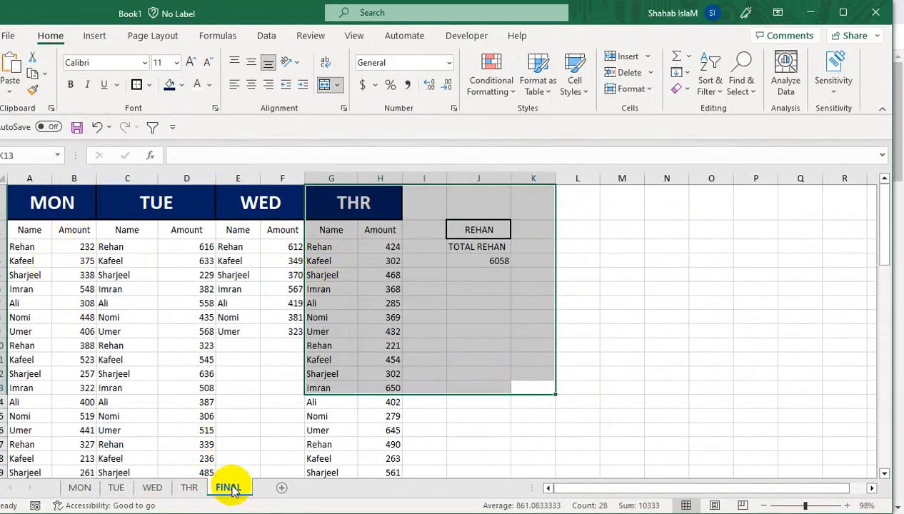
pyautogui.click(667, 290)
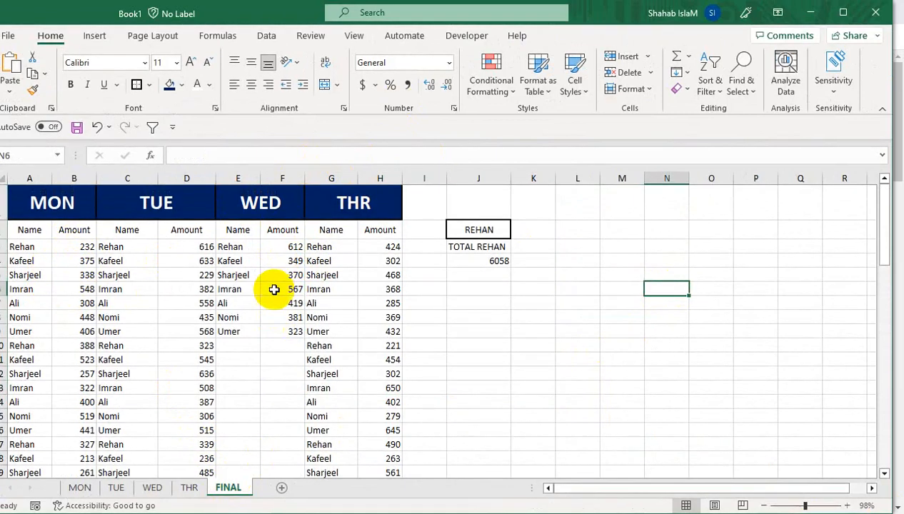
pyautogui.click(121, 261)
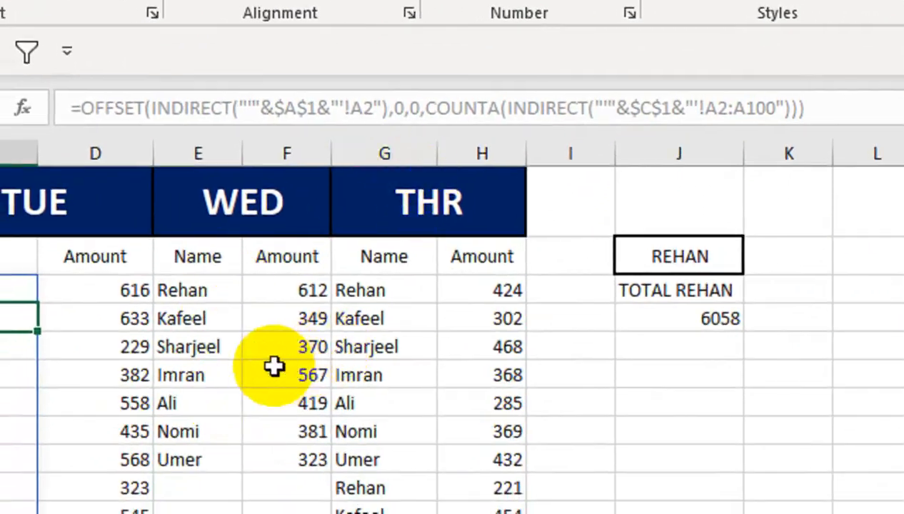
pyautogui.click(206, 493)
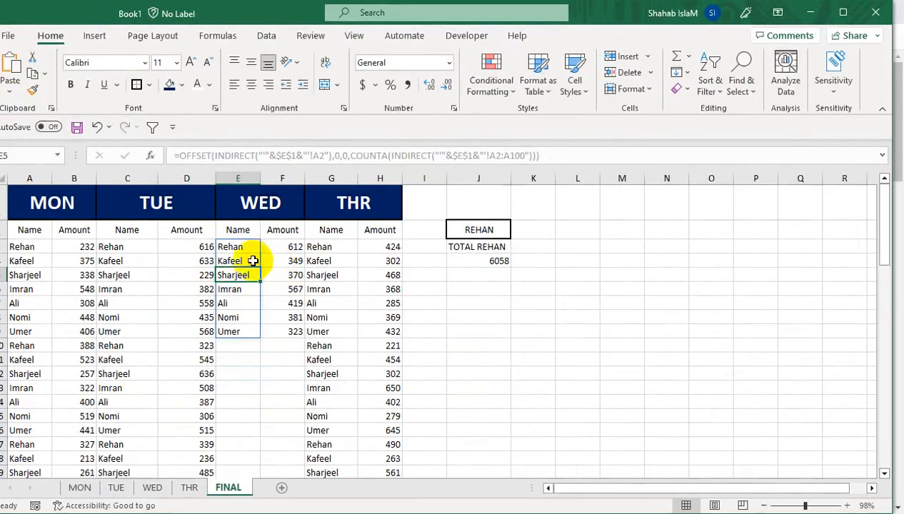
pyautogui.click(238, 346)
pyautogui.click(237, 374)
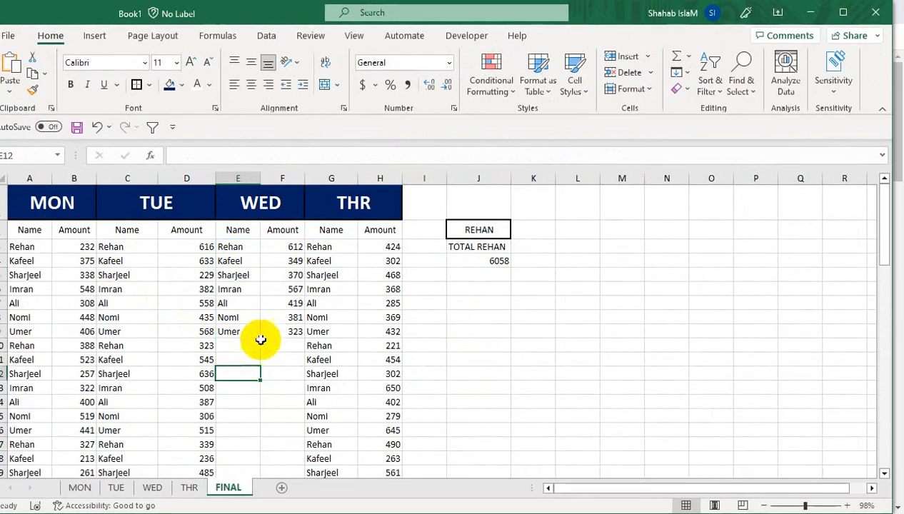
pyautogui.click(275, 330)
pyautogui.click(244, 348)
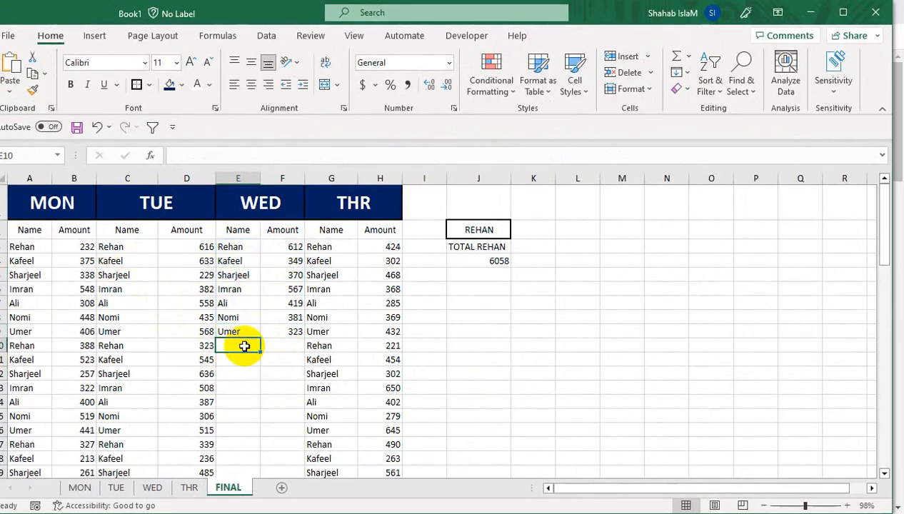
pyautogui.click(177, 335)
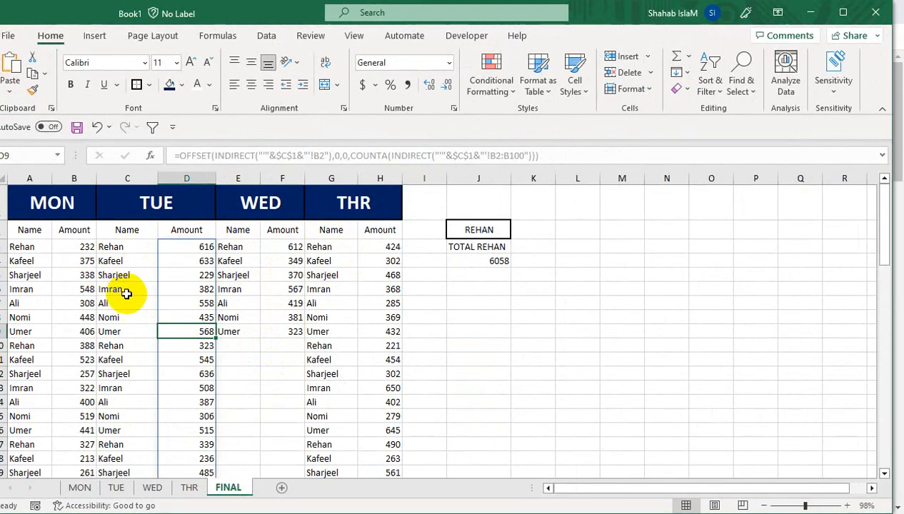
pyautogui.click(463, 304)
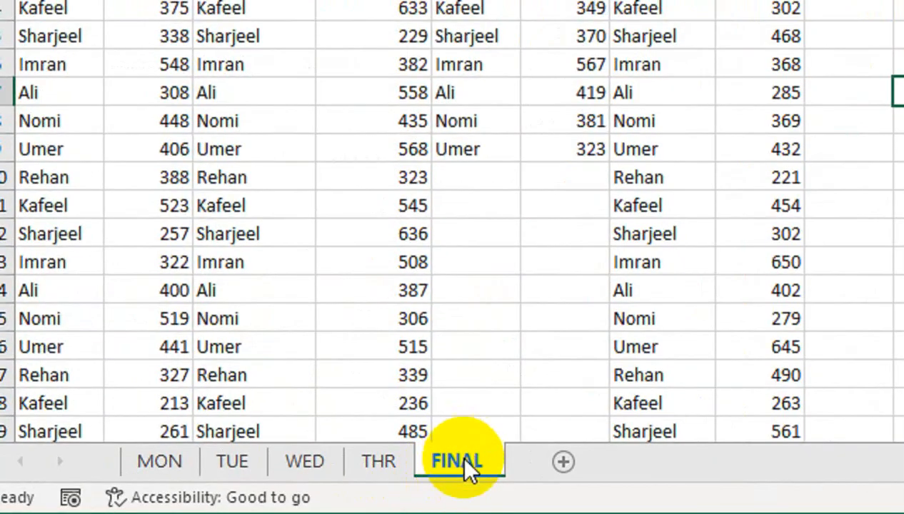
# - Delete the FINAL sheet
pyautogui.rightClick(460, 473)
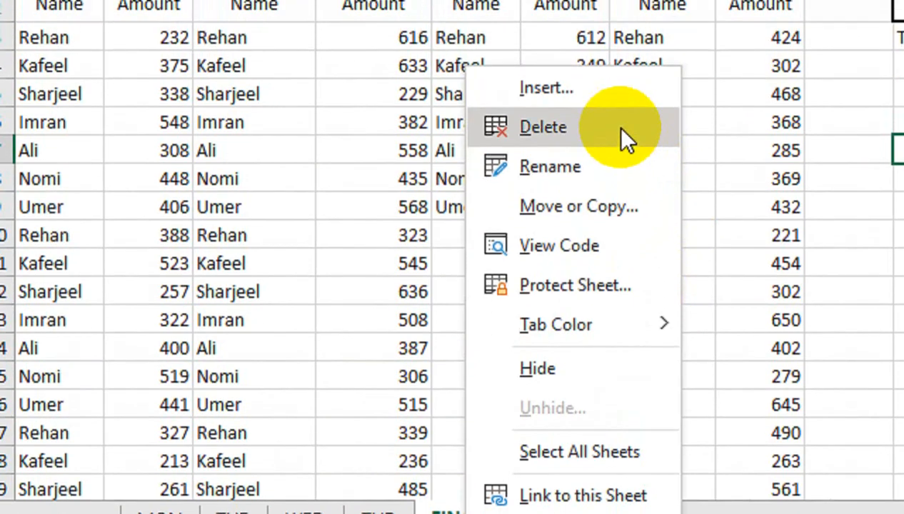
pyautogui.click(621, 129)
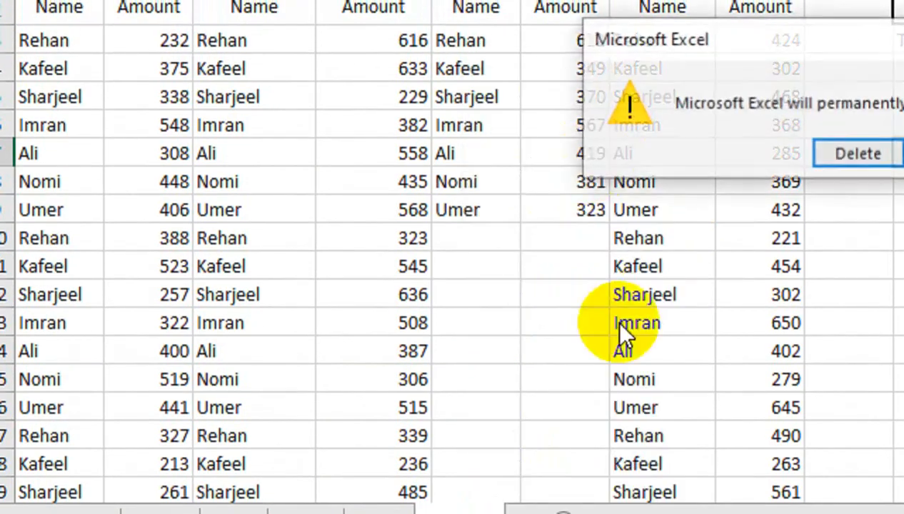
pyautogui.click(858, 151)
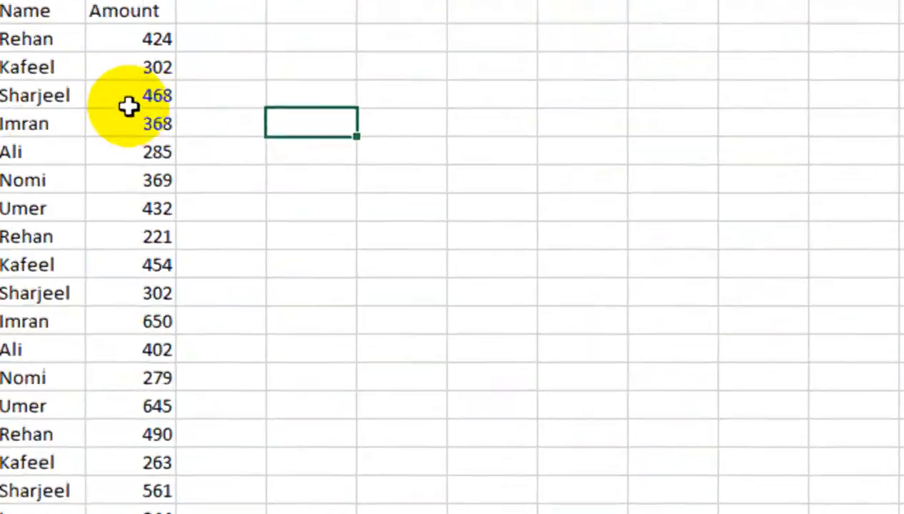
# - Browse the data on the MON, TUE, WED and THR sheets
pyautogui.click(129, 106)
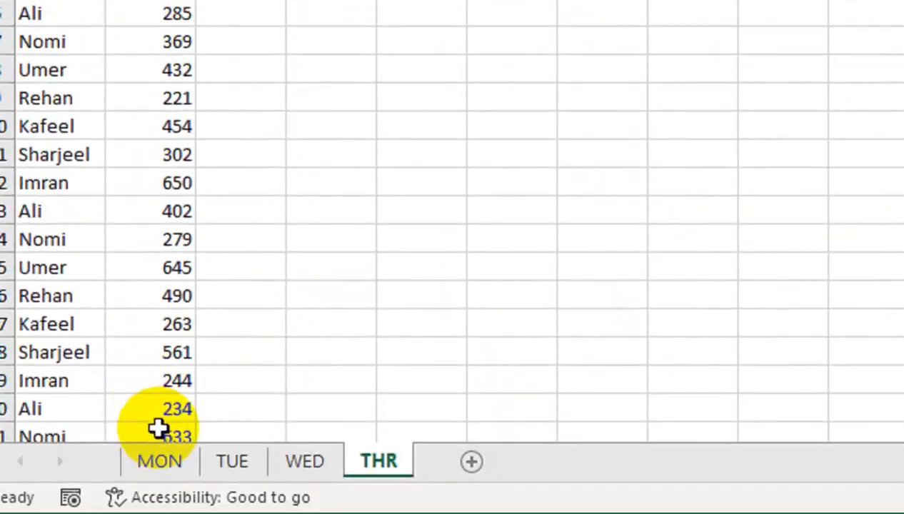
pyautogui.click(157, 460)
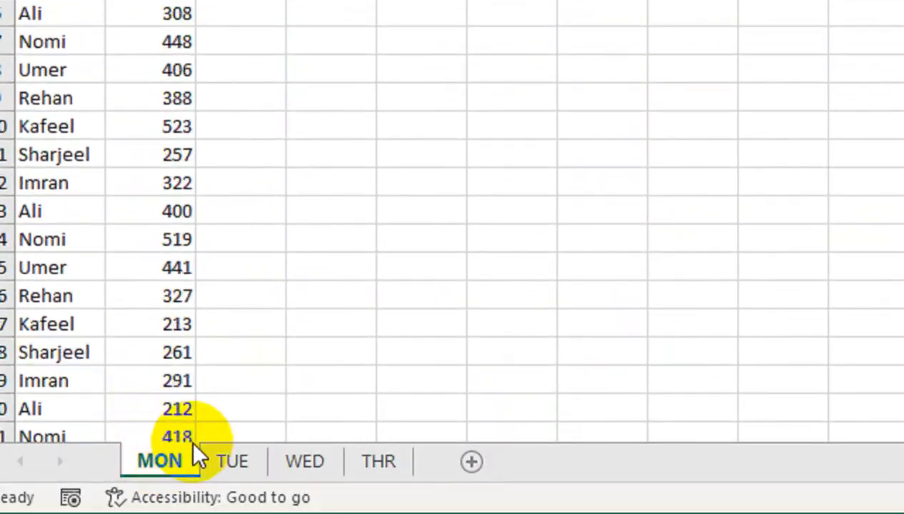
pyautogui.click(227, 464)
pyautogui.click(152, 487)
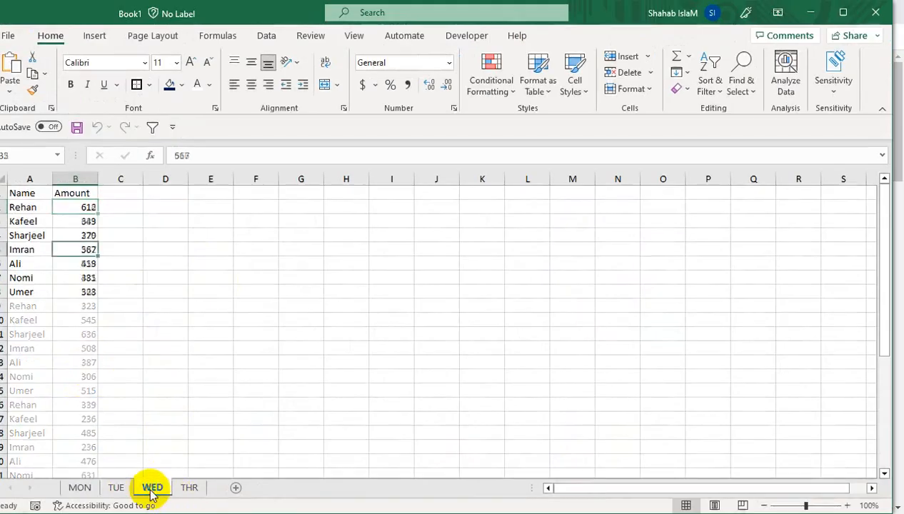
pyautogui.click(202, 488)
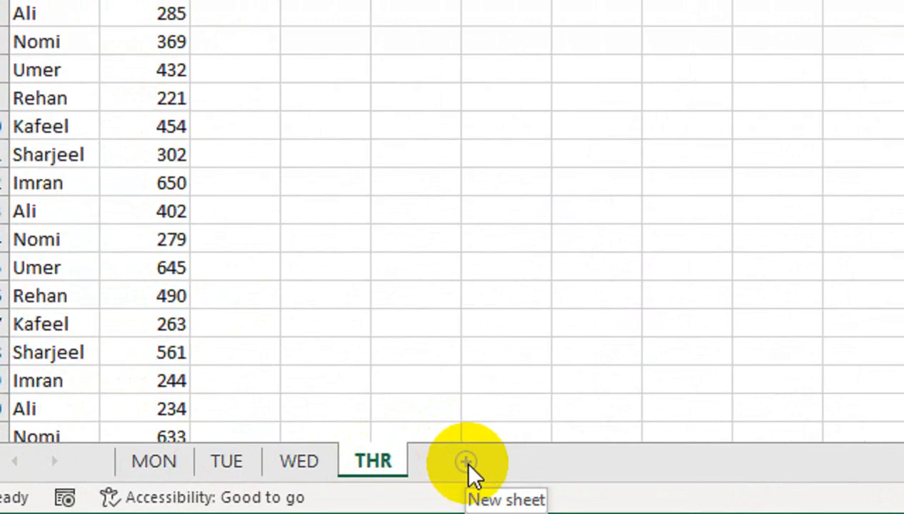
# - Add a new sheet after THR and rename it FINAL
pyautogui.click(464, 471)
pyautogui.doubleClick(454, 465)
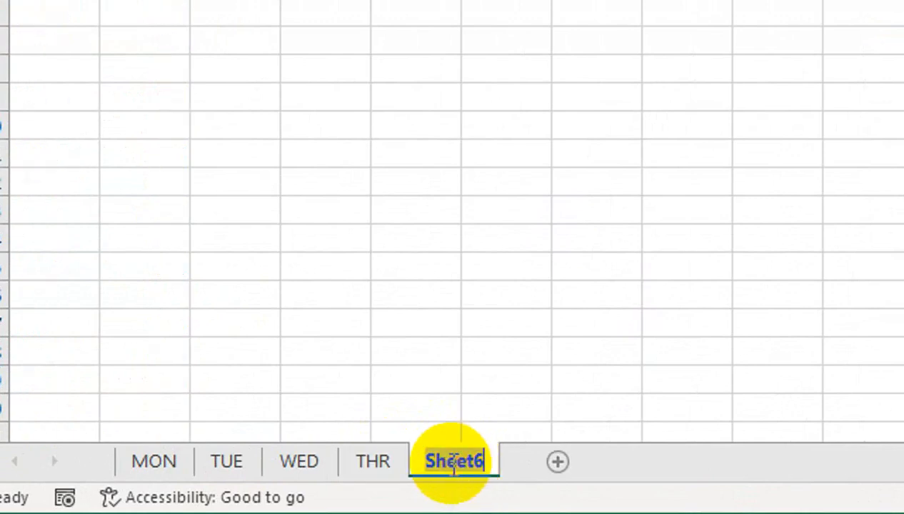
pyautogui.write('FINAL')
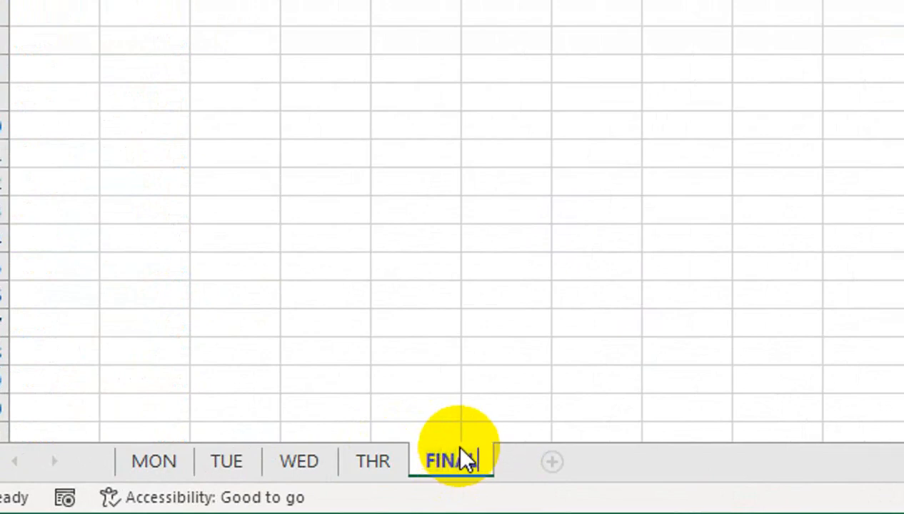
pyautogui.click(340, 239)
# - Enter MON as the heading in cell A1 of the FINAL sheet
pyautogui.click(88, 60)
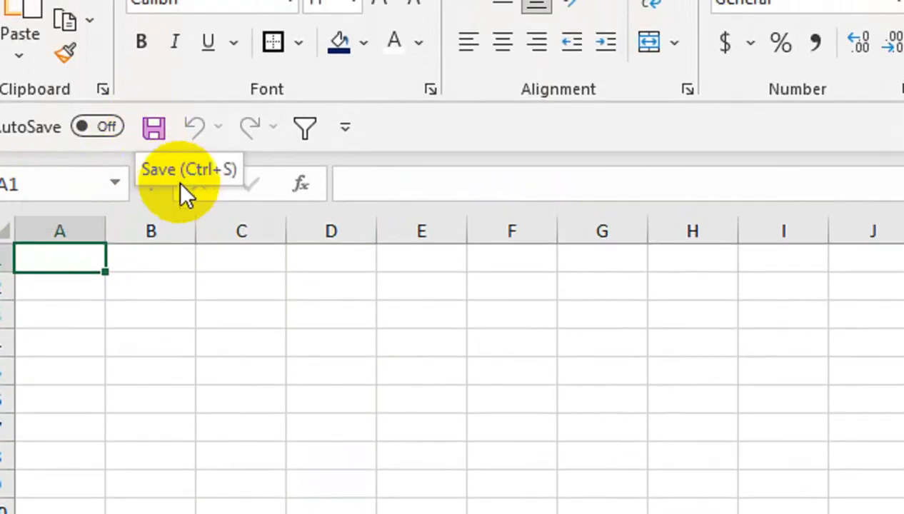
pyautogui.moveTo(141, 283); pyautogui.dragTo(12, 277)
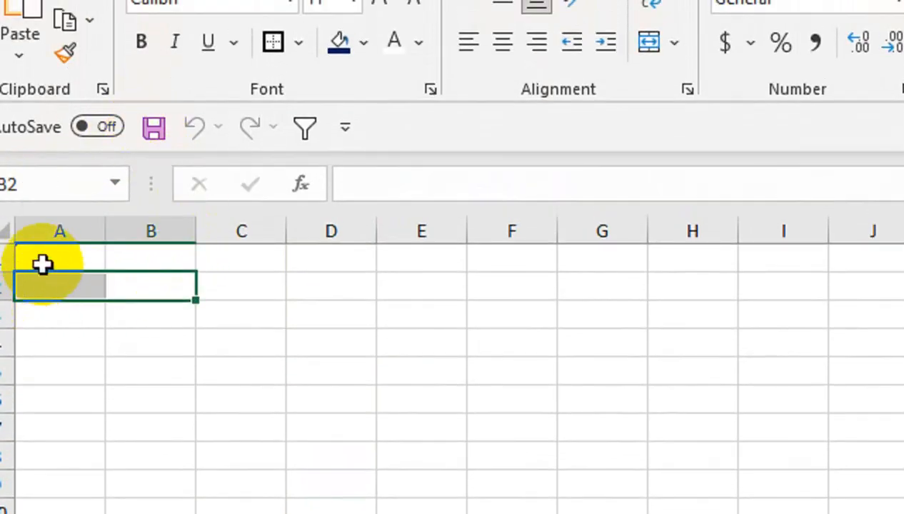
pyautogui.click(58, 248)
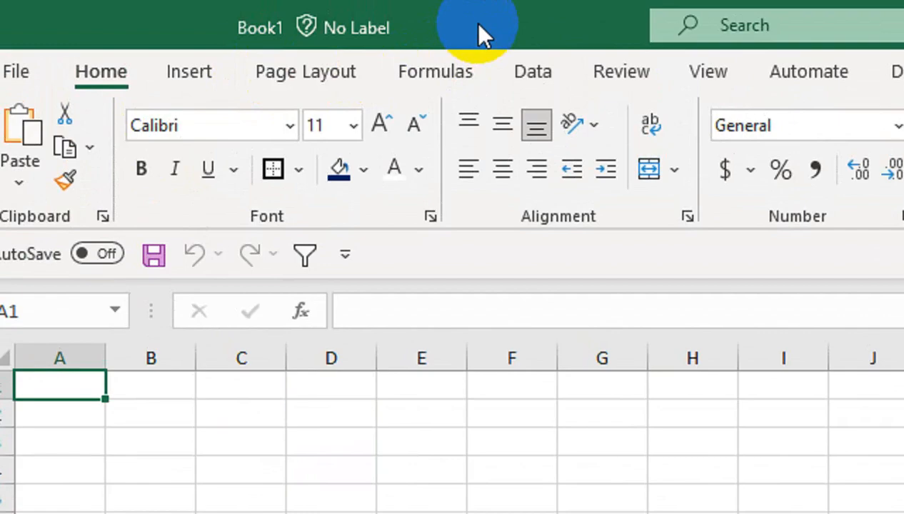
pyautogui.write('MON')
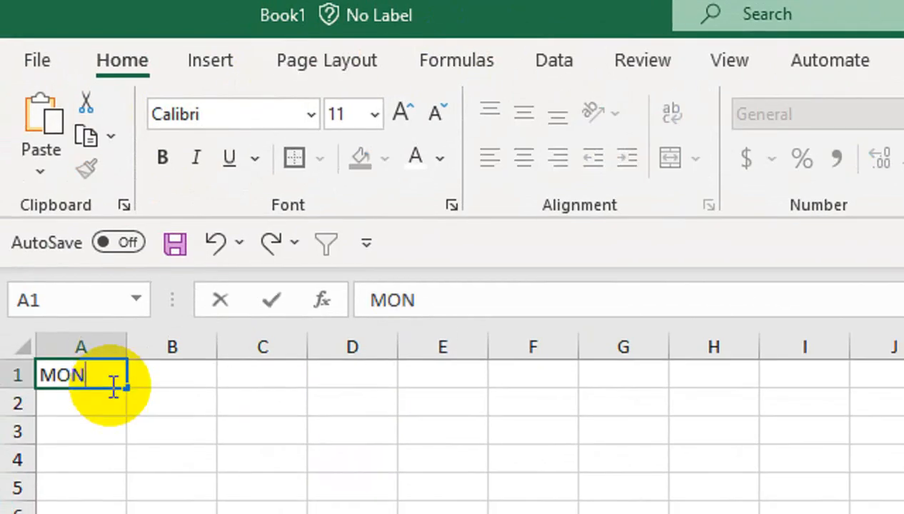
pyautogui.press('Tab')
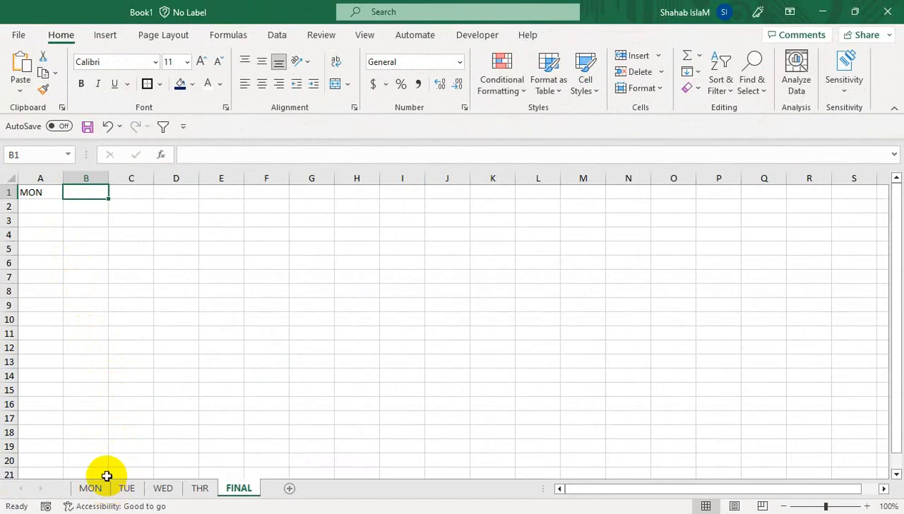
# - Merge and center cells A1:B1 for the MON heading
pyautogui.click(55, 195)
pyautogui.moveTo(63, 199); pyautogui.dragTo(87, 200)
pyautogui.click(336, 84)
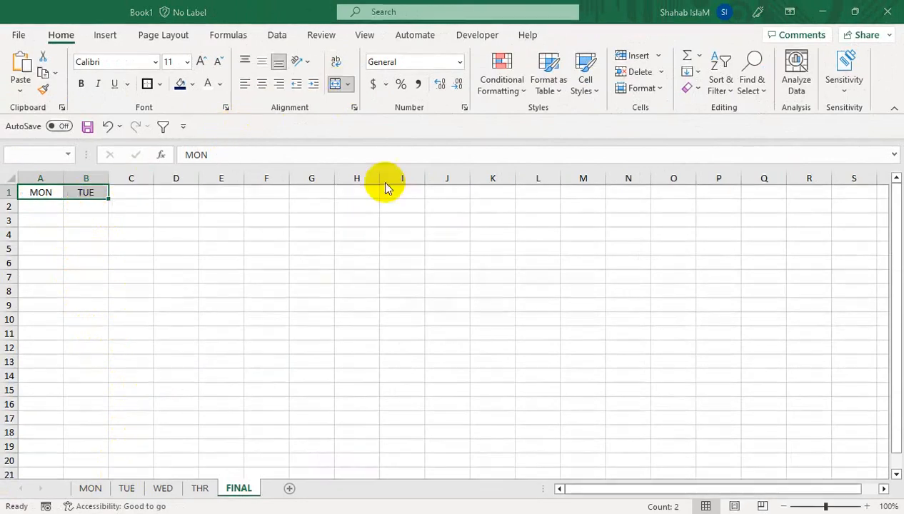
# - Fill the merged MON heading across row 1 to create TUE, WED and THU headings
pyautogui.click(426, 305)
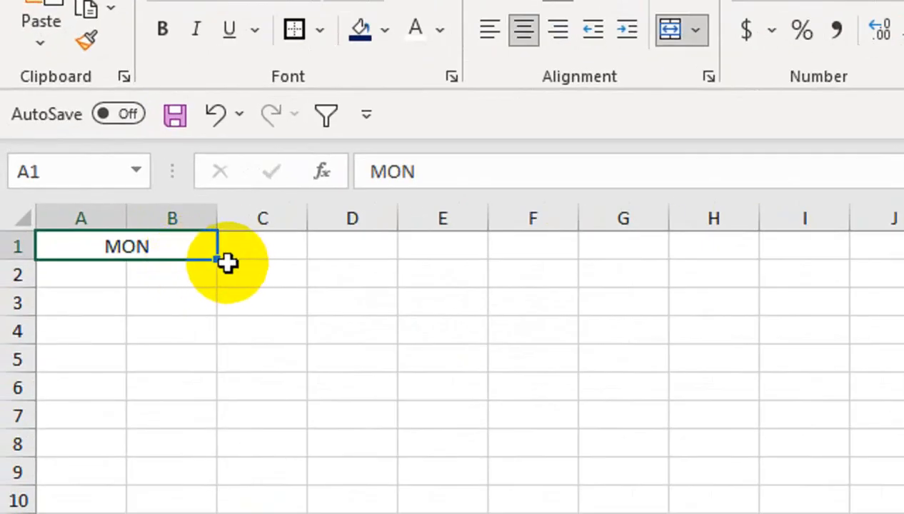
pyautogui.moveTo(112, 199); pyautogui.dragTo(293, 187)
pyautogui.moveTo(586, 235); pyautogui.dragTo(638, 243)
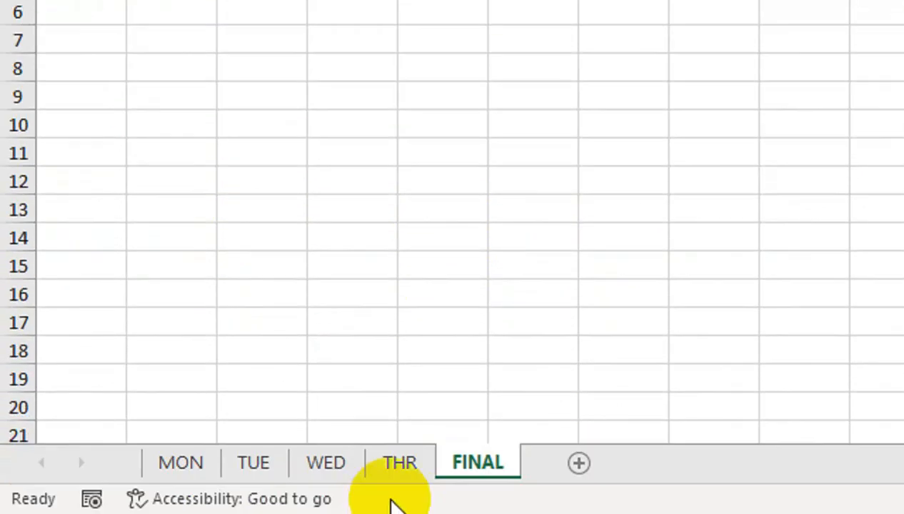
# - Try to rename the THR sheet as THU
pyautogui.doubleClick(402, 465)
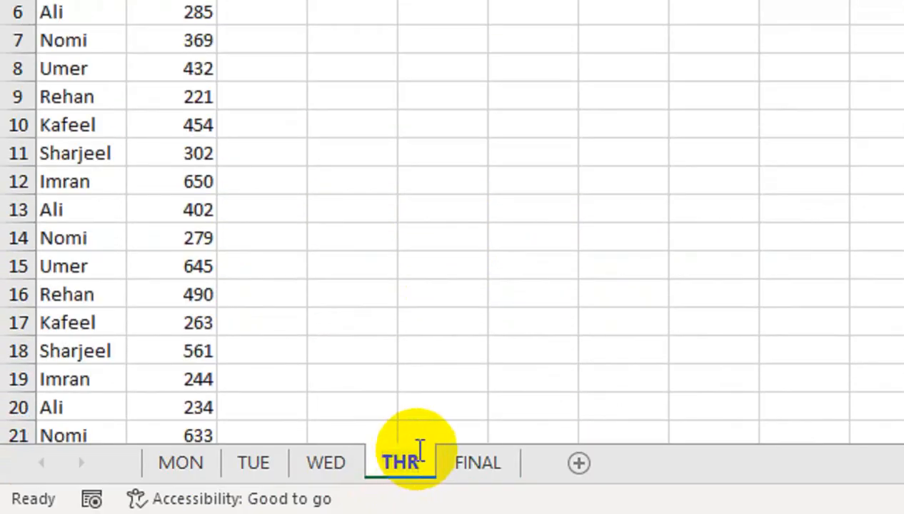
pyautogui.press('BackSpace')
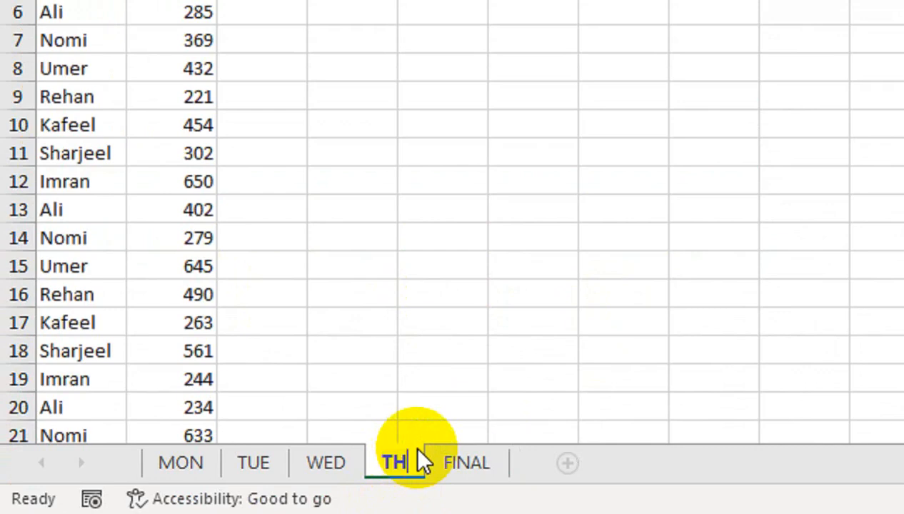
pyautogui.write('U')
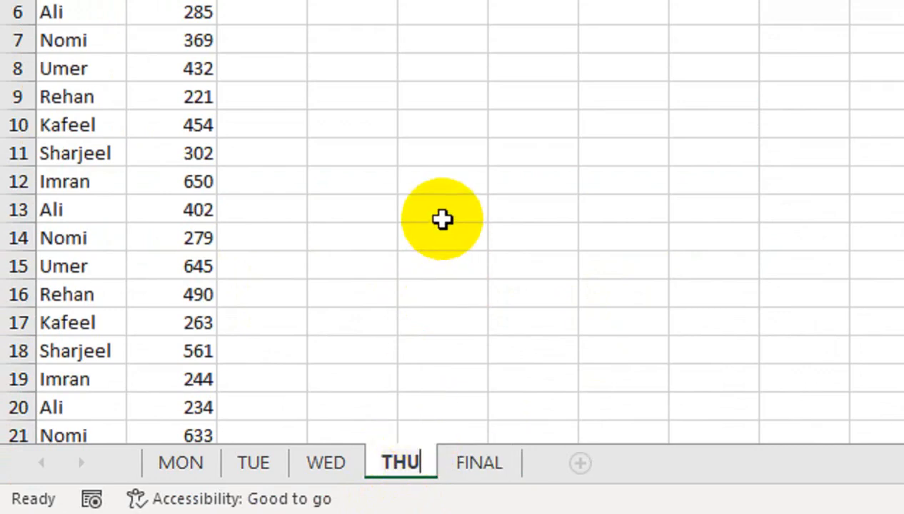
pyautogui.write('R')
pyautogui.press('BackSpace')
pyautogui.press('BackSpace')
pyautogui.write('R')
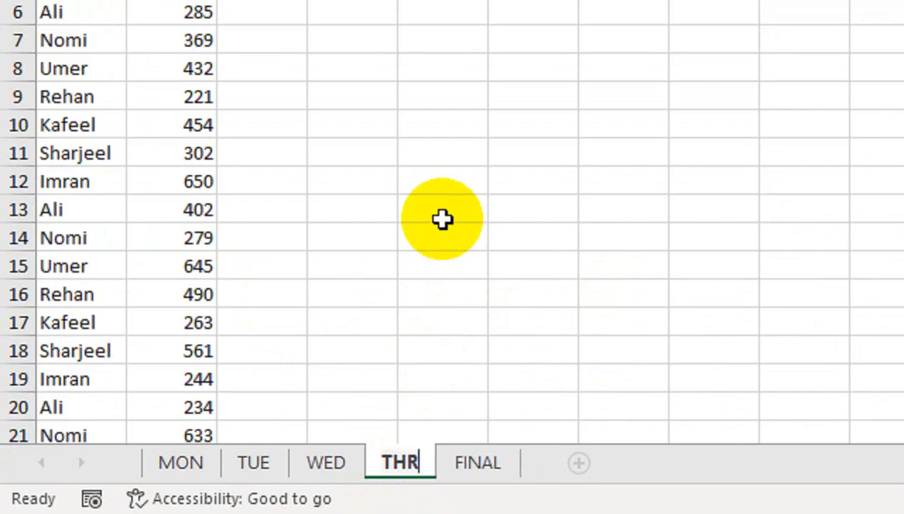
pyautogui.press('Return')
# - Enter NAME in A2 and AMOUINT in B2 on the FINAL sheet as column headers
pyautogui.click(365, 236)
pyautogui.click(481, 494)
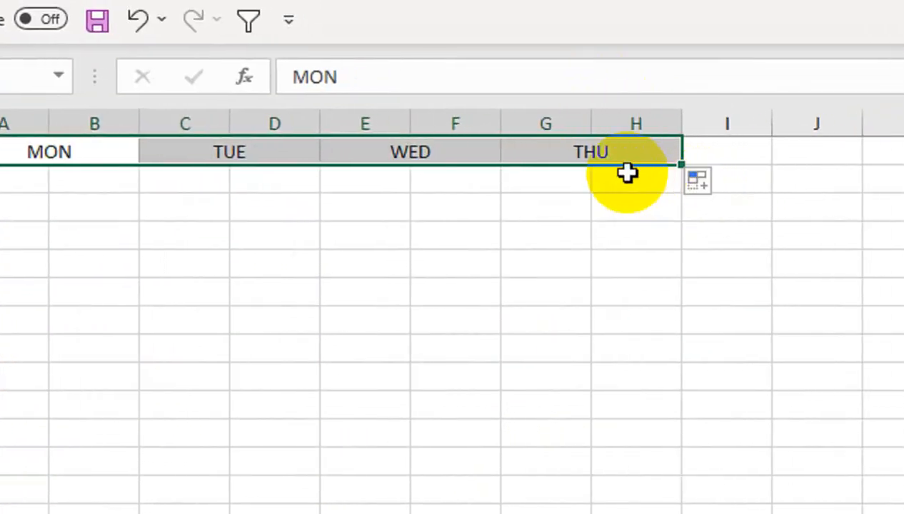
pyautogui.click(627, 173)
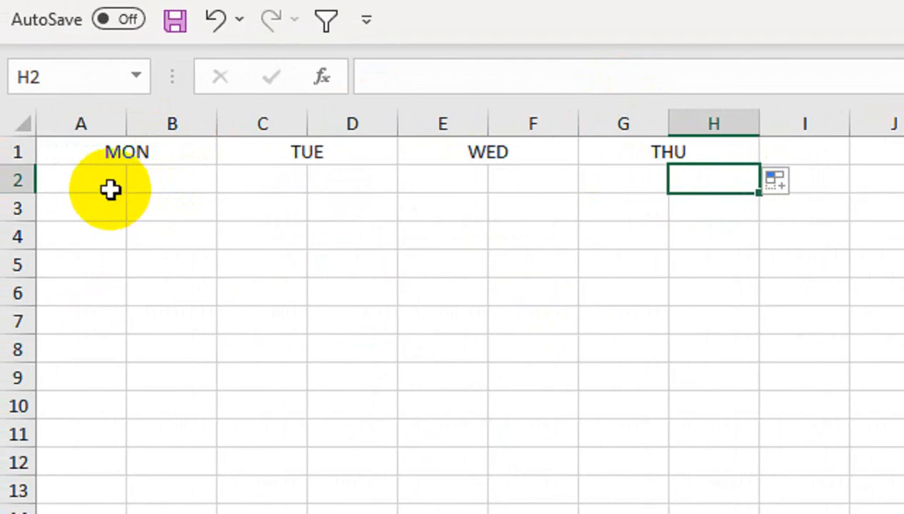
pyautogui.click(31, 188)
pyautogui.write('NAME')
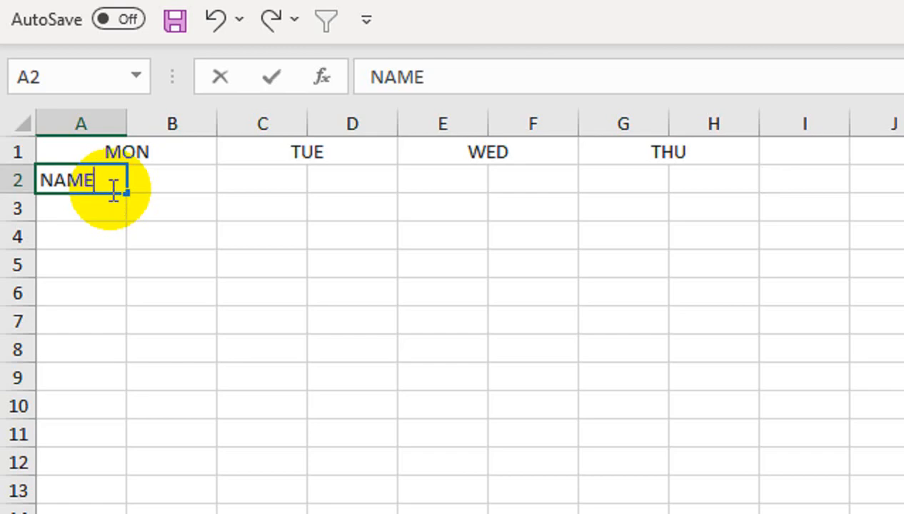
pyautogui.press('Return')
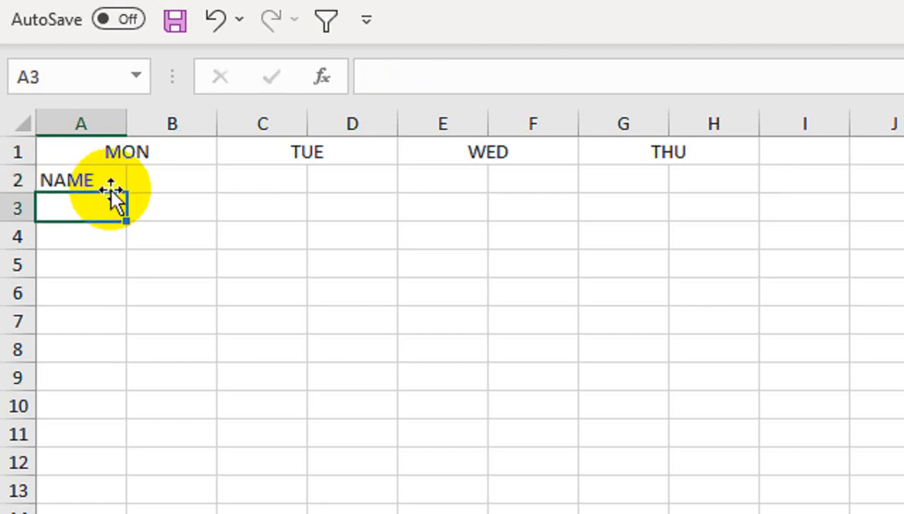
pyautogui.click(164, 178)
pyautogui.write('AMO')
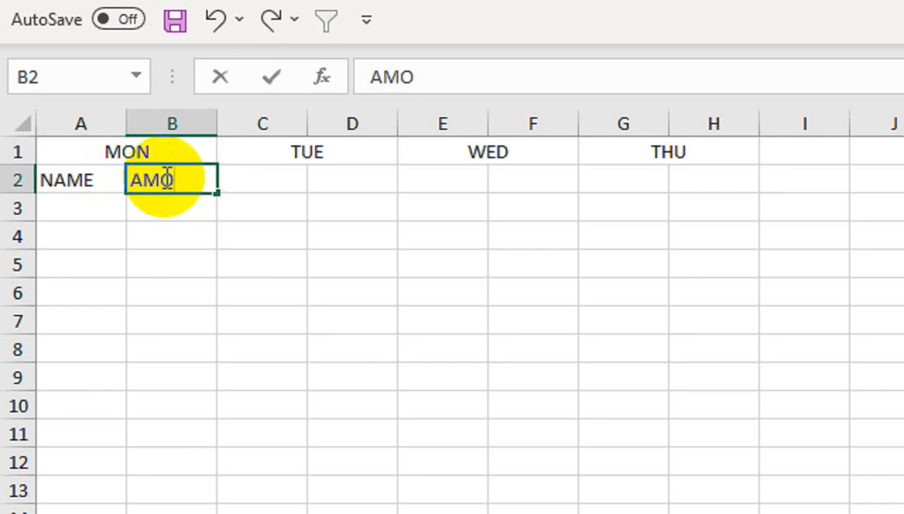
pyautogui.press('Return')
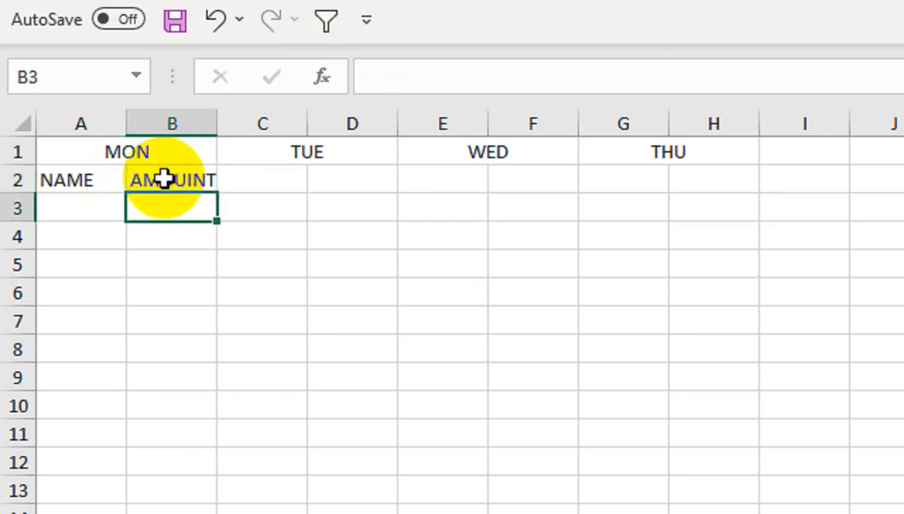
# - Start an OFFSET formula in FINAL!A3 referencing MON!A2 with 0 rows, 0 columns and a COUNTA height
pyautogui.click(107, 204)
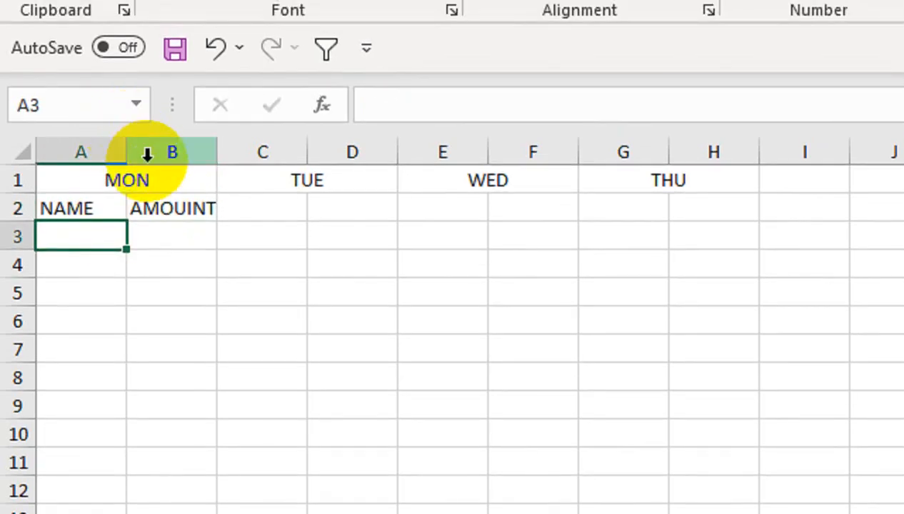
pyautogui.write('=OF')
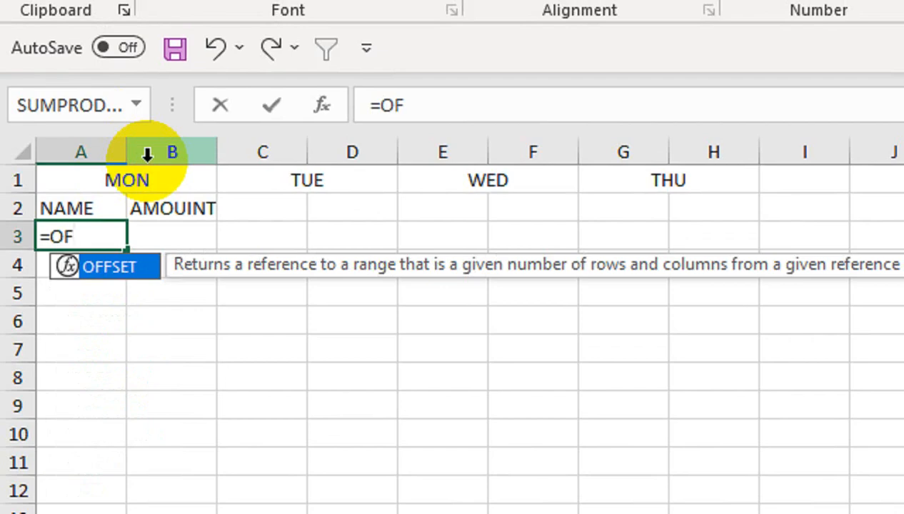
pyautogui.press('Tab')
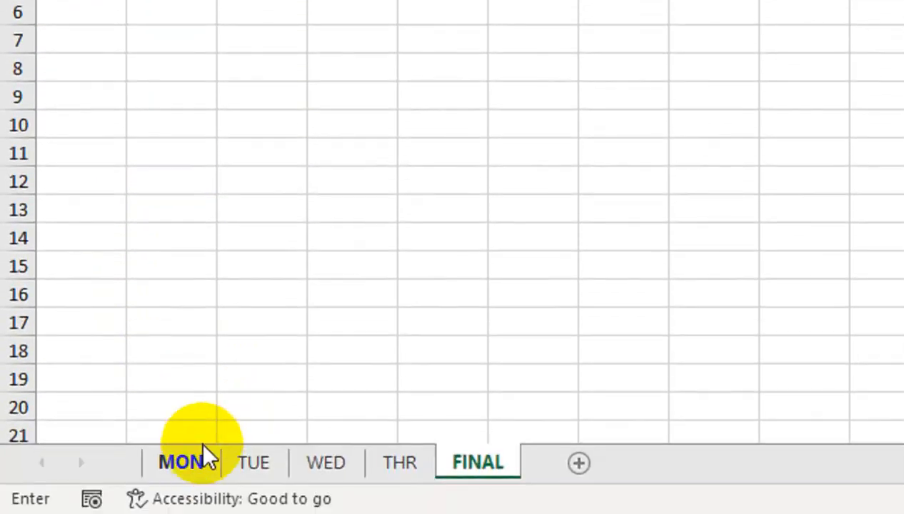
pyautogui.click(201, 458)
pyautogui.click(85, 141)
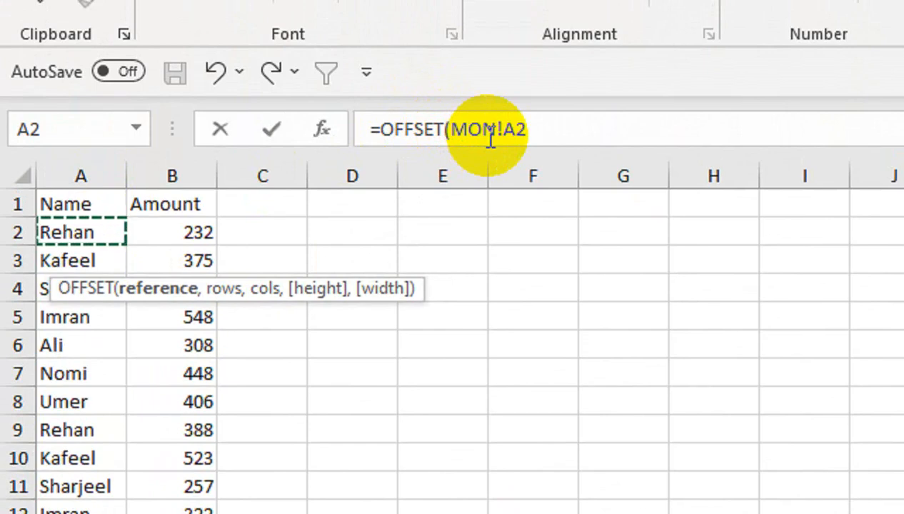
pyautogui.write(',')
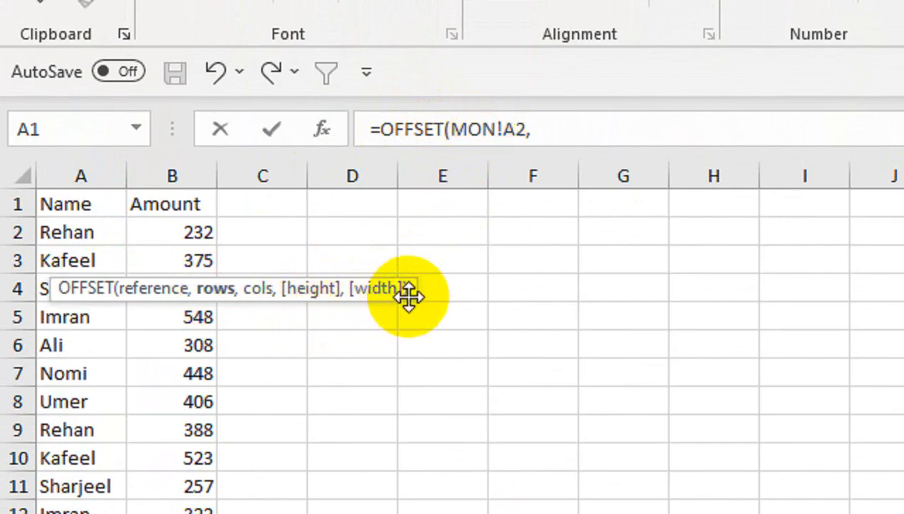
pyautogui.moveTo(409, 295); pyautogui.dragTo(627, 161)
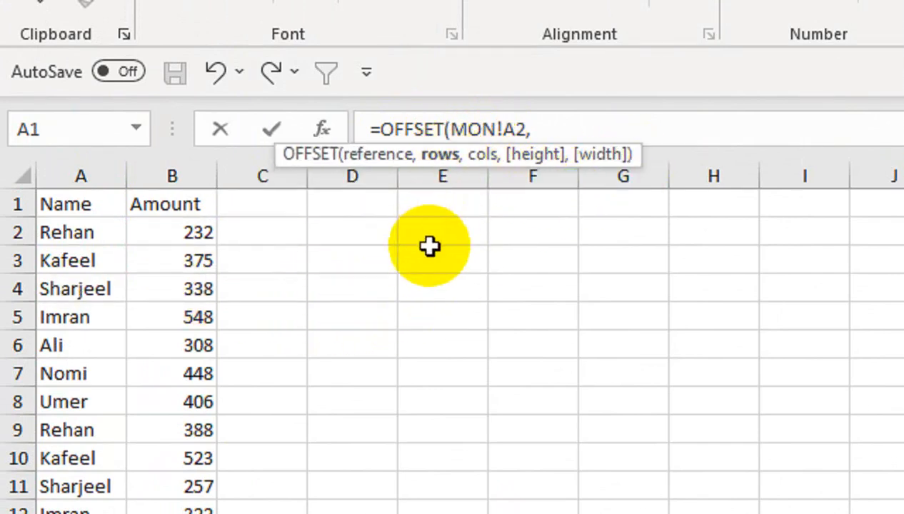
pyautogui.write('0,')
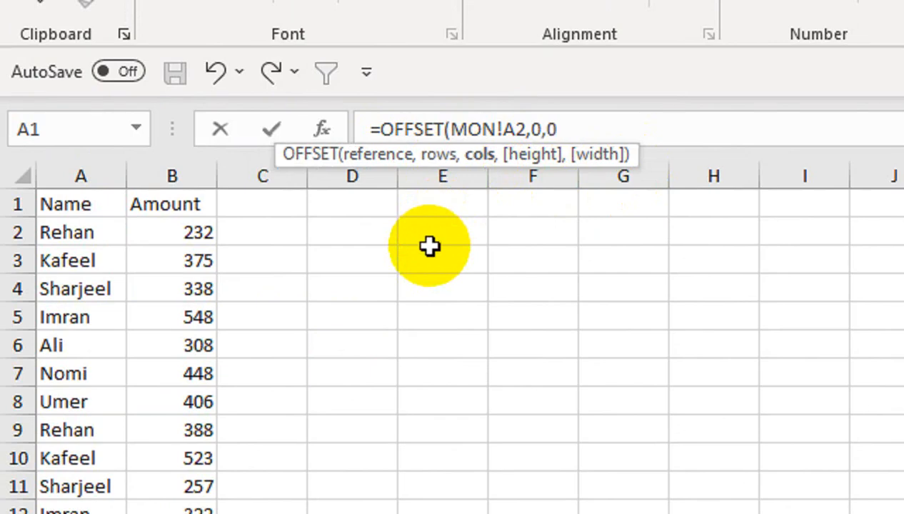
pyautogui.write('0,COUNT')
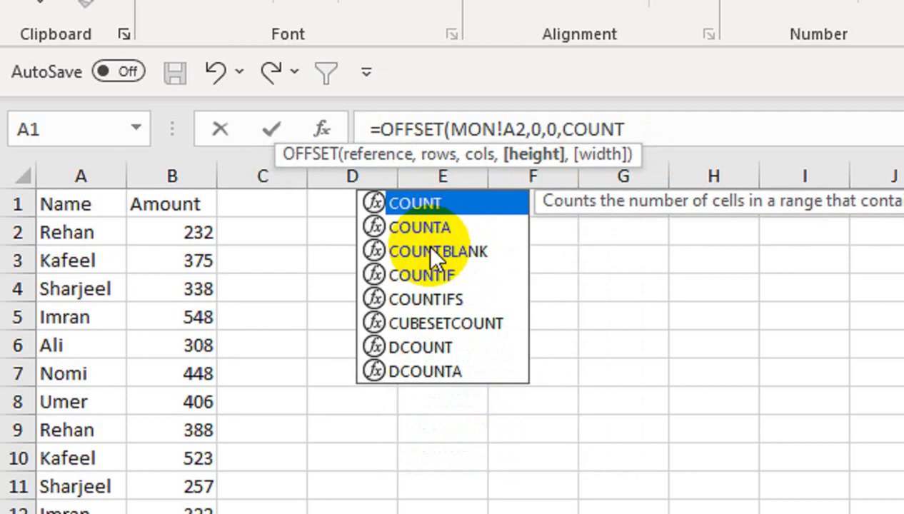
pyautogui.press('Down')
pyautogui.press('Tab')
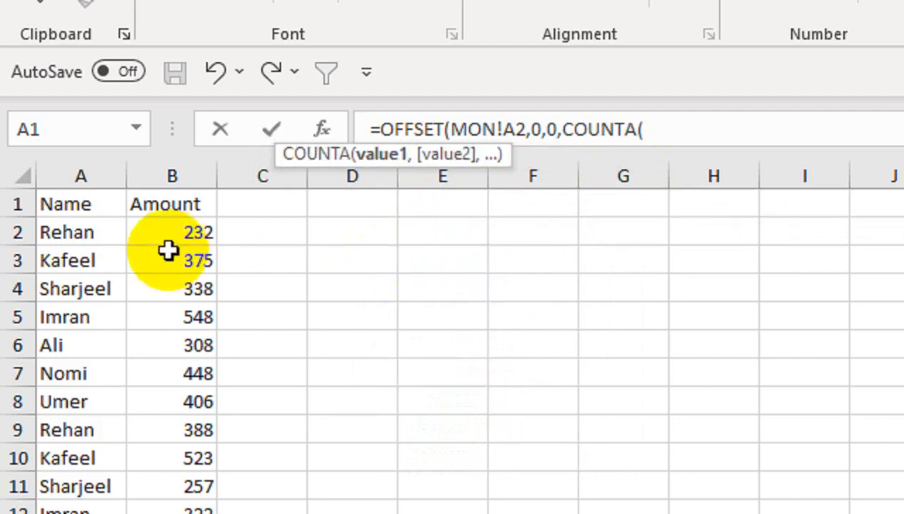
# - Set the COUNTA range to MON!A2:A100 and enter the formula so MON's names spill down column A
pyautogui.moveTo(168, 250); pyautogui.dragTo(161, 162)
pyautogui.click(81, 250)
pyautogui.click(87, 214)
pyautogui.moveTo(93, 232); pyautogui.dragTo(78, 289)
pyautogui.click(766, 131)
pyautogui.press('BackSpace')
pyautogui.write('100')
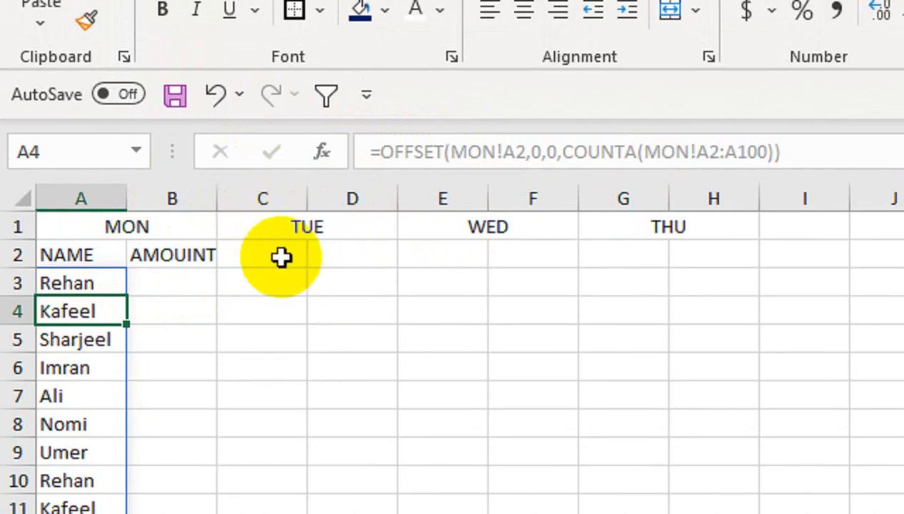
# - Wrap the OFFSET reference in INDIRECT, building the text from the MON sheet name and '!A2'
pyautogui.click(118, 280)
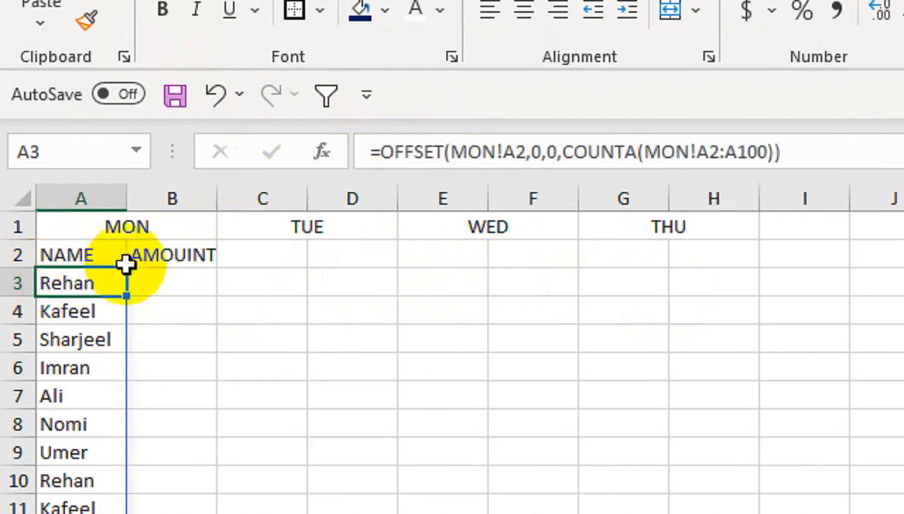
pyautogui.click(448, 153)
pyautogui.write('IND')
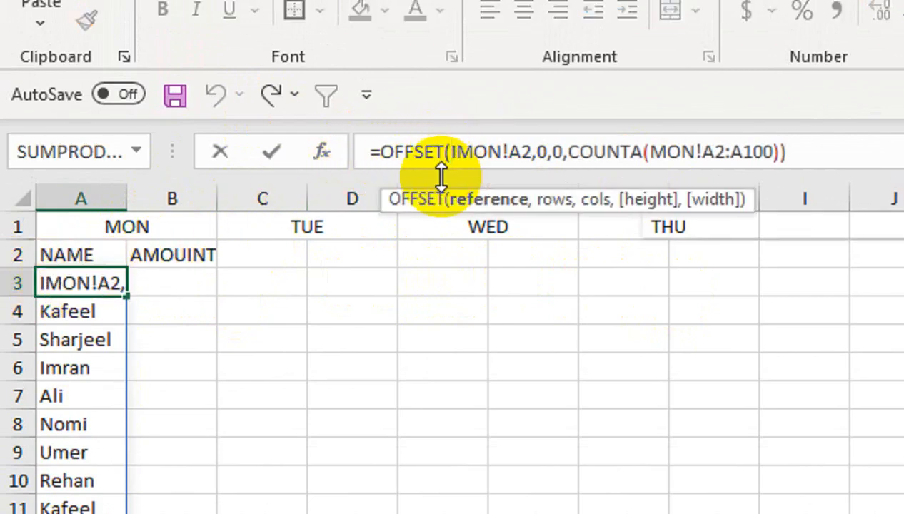
pyautogui.press('Down')
pyautogui.press('Tab')
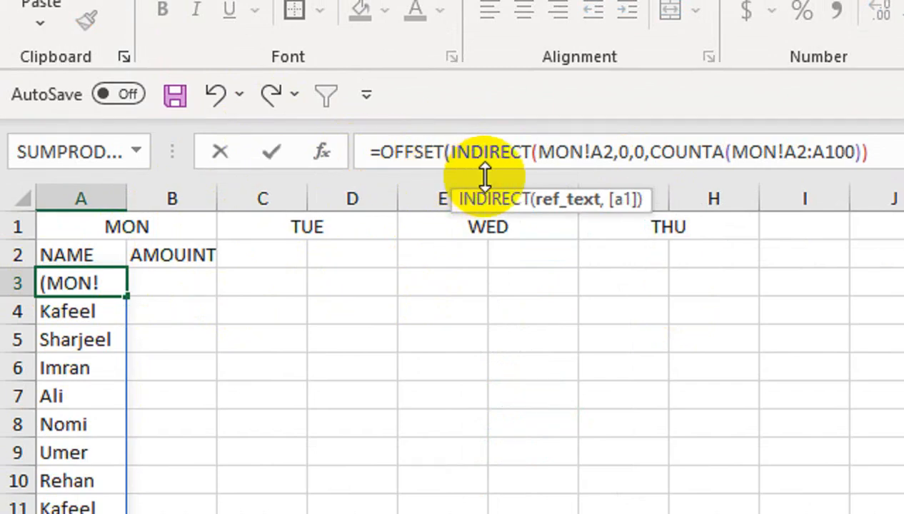
pyautogui.write('"\'')
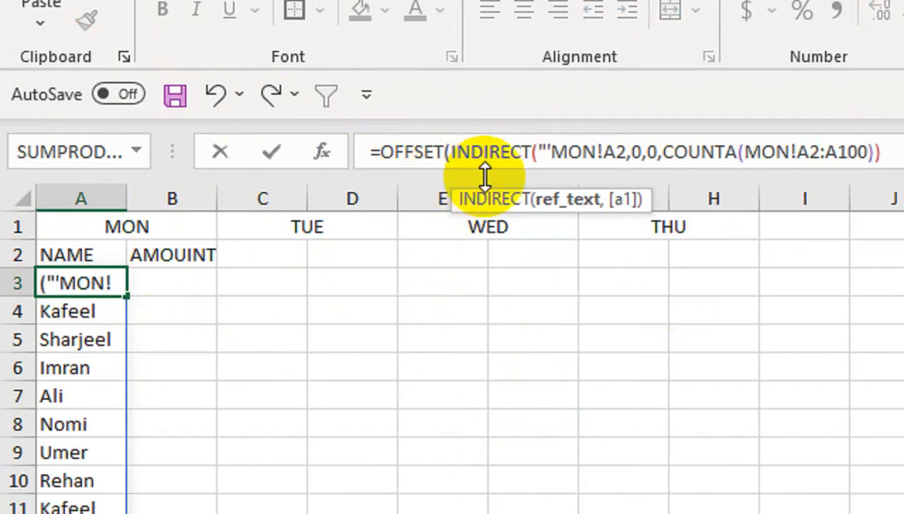
pyautogui.write('"')
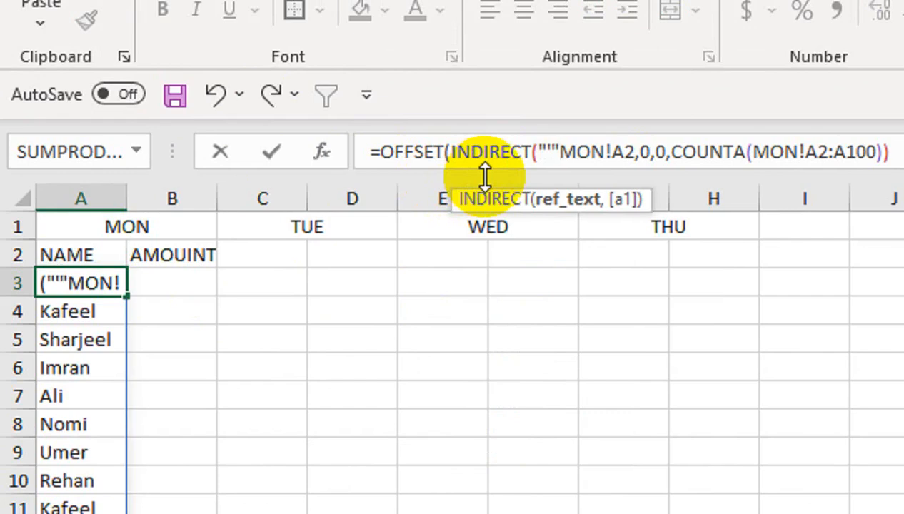
pyautogui.write('&')
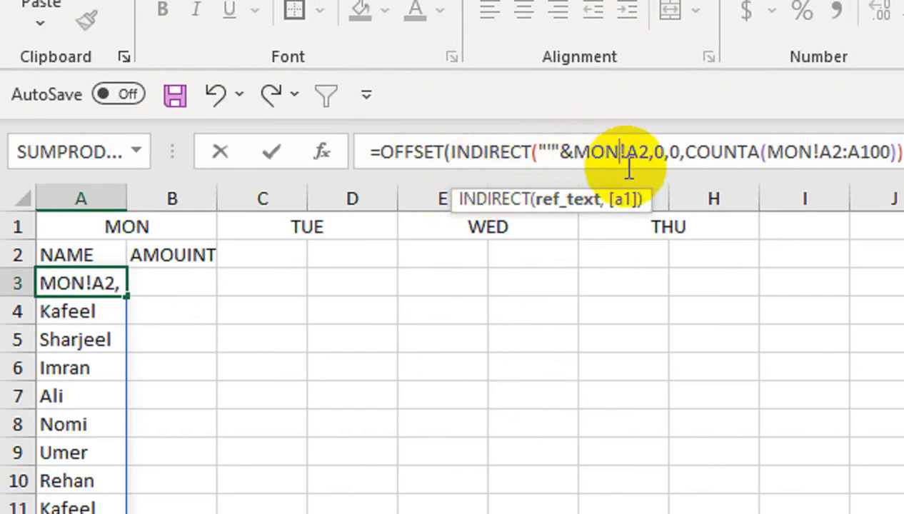
pyautogui.write('&')
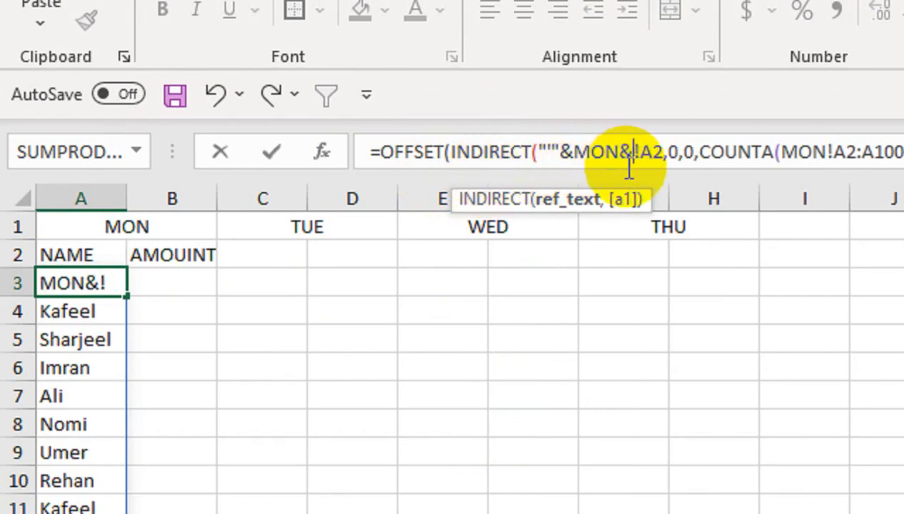
pyautogui.write('"')
pyautogui.write('"')
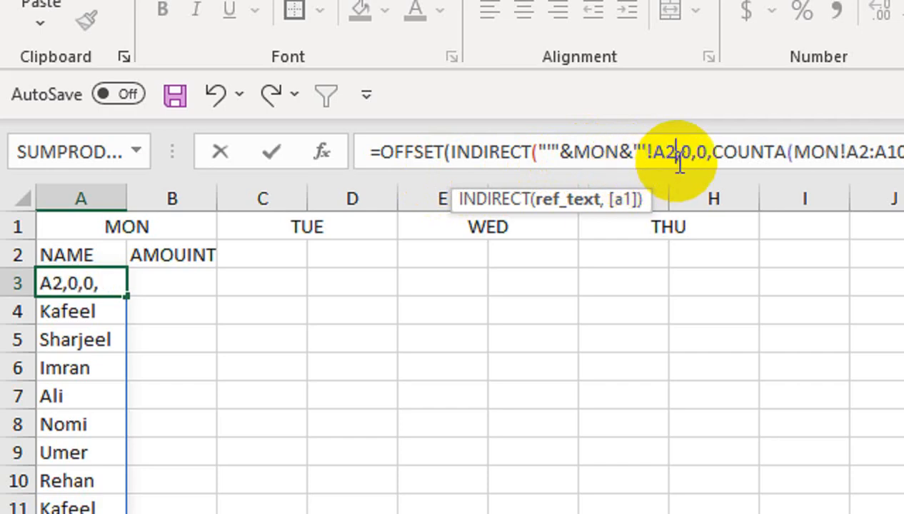
pyautogui.write('"')
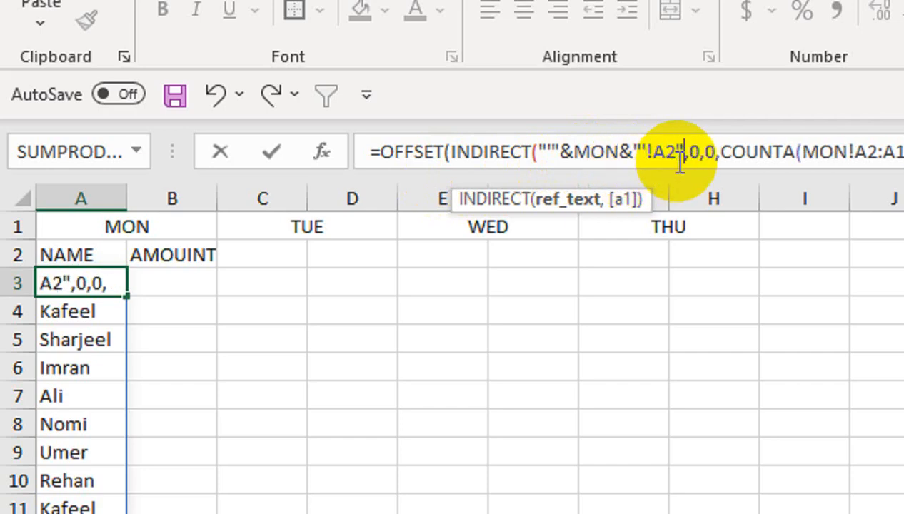
pyautogui.write(')')
# - Replace the typed MON sheet name inside INDIRECT with the absolute reference $A$1
pyautogui.moveTo(618, 151); pyautogui.dragTo(576, 152)
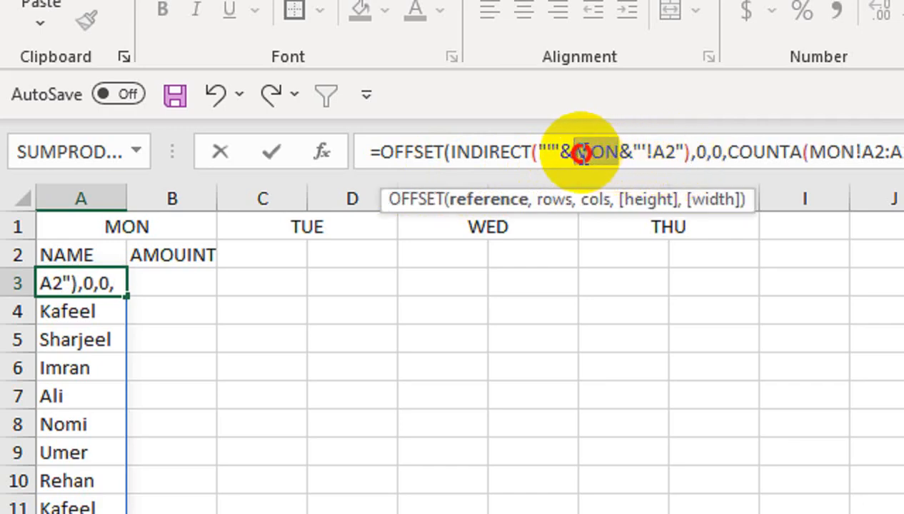
pyautogui.click(103, 223)
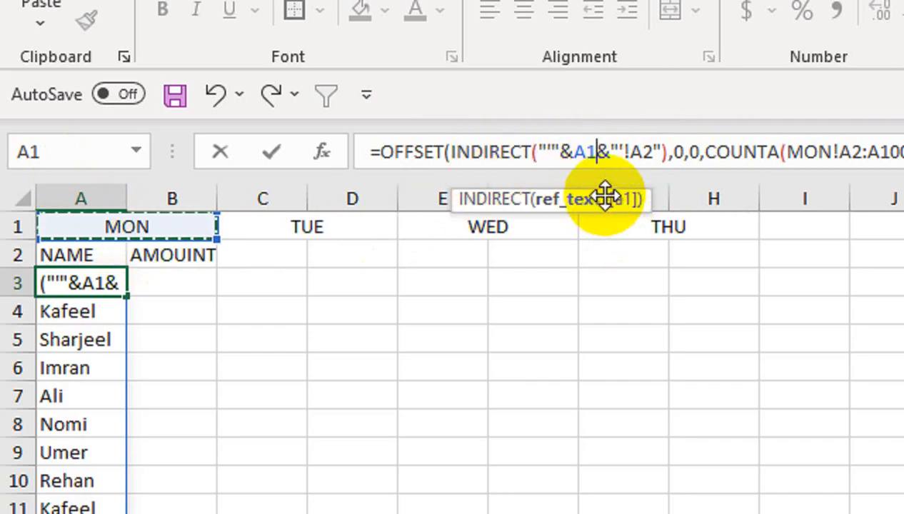
pyautogui.click(590, 152)
pyautogui.press('F4')
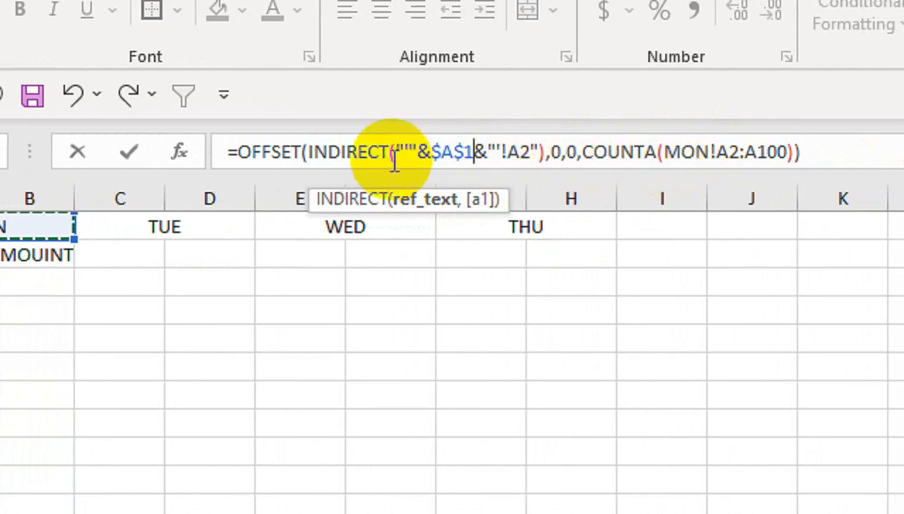
# - Wrap the COUNTA range in INDIRECT built from $A$1 and '!A2:A100', then enter the formula
pyautogui.click(666, 153)
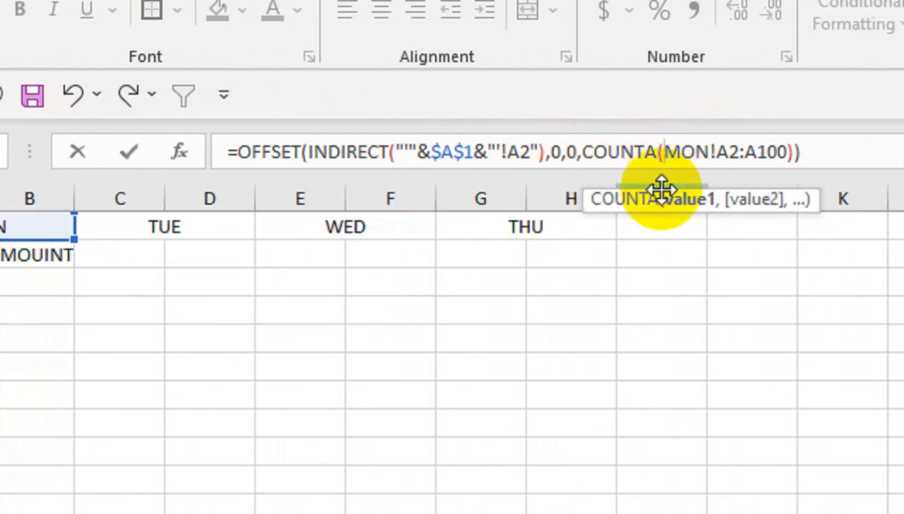
pyautogui.write('IND')
pyautogui.press('Down')
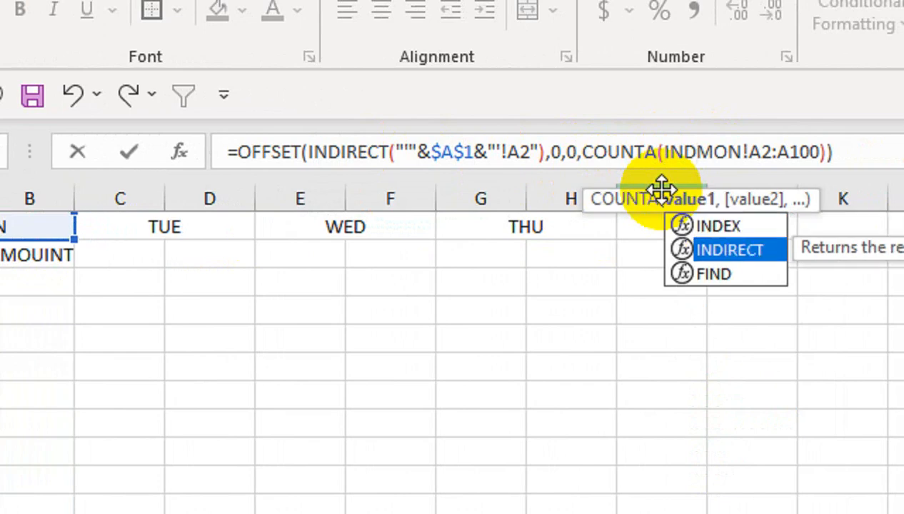
pyautogui.press('Tab')
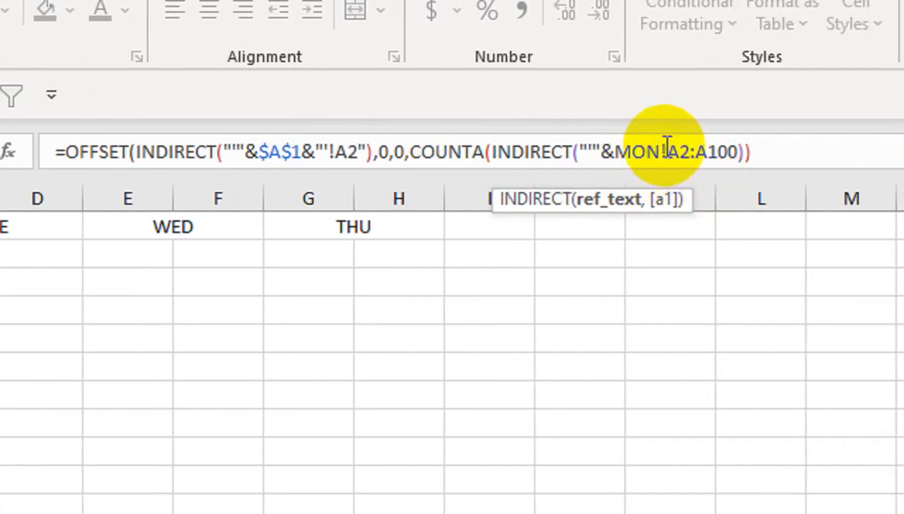
pyautogui.write('!')
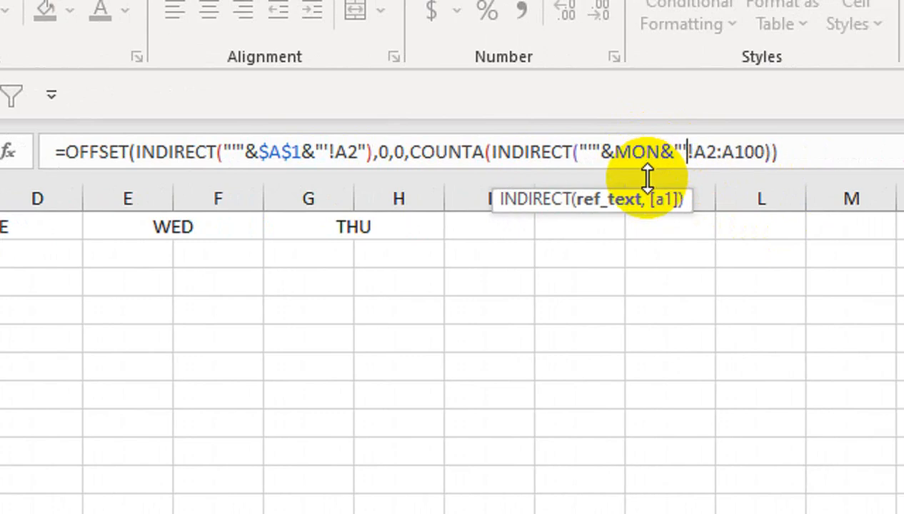
pyautogui.click(693, 152)
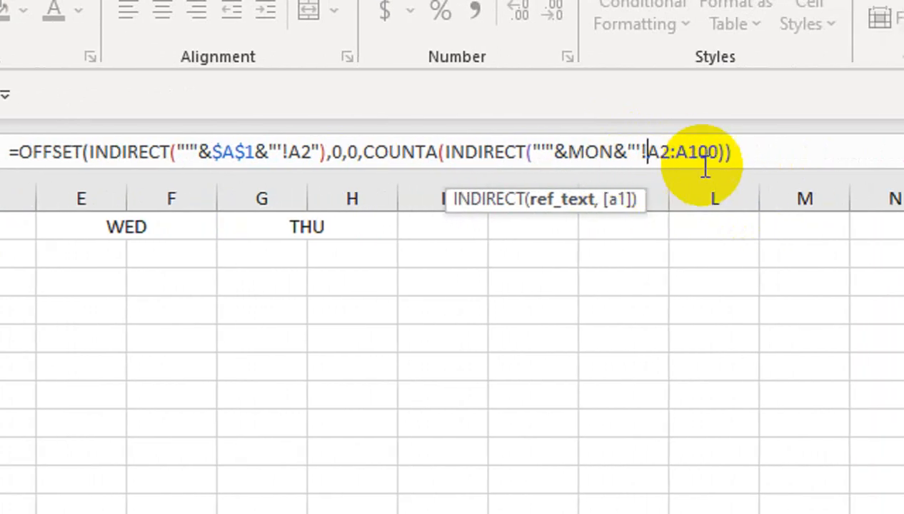
pyautogui.click(720, 158)
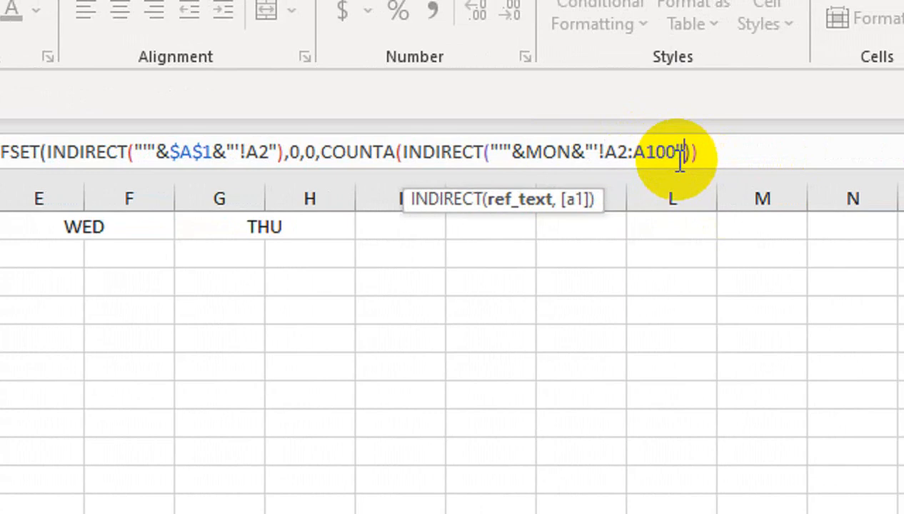
pyautogui.write(')')
pyautogui.moveTo(572, 156); pyautogui.dragTo(526, 156)
pyautogui.click(125, 231)
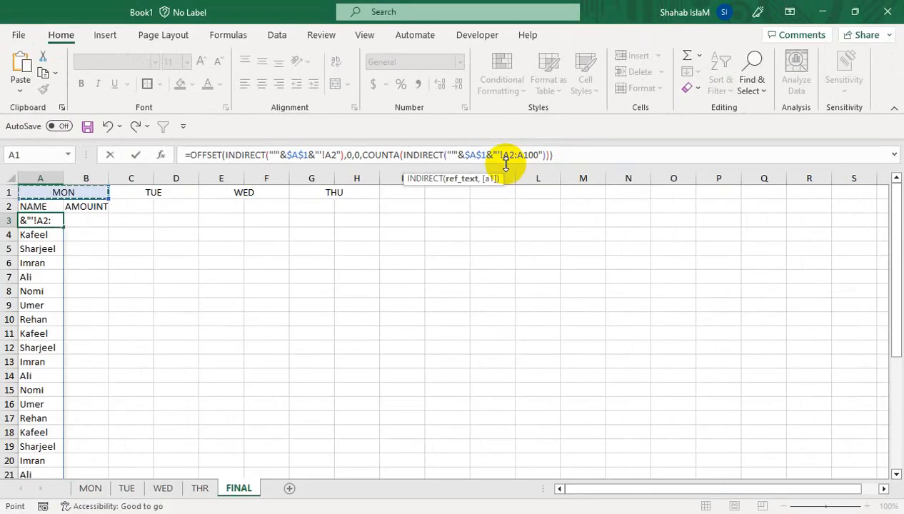
pyautogui.press('Return')
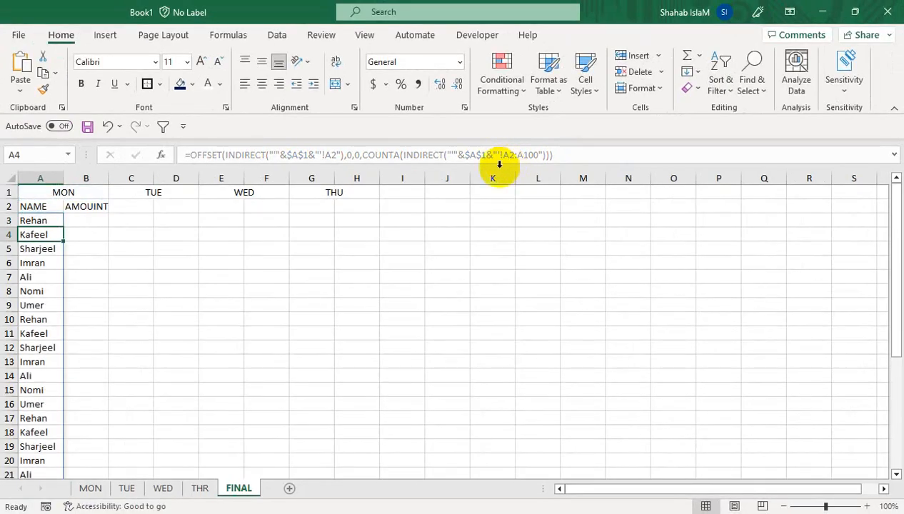
# - Fill the A3 formula right into B3
pyautogui.moveTo(53, 221); pyautogui.dragTo(85, 223)
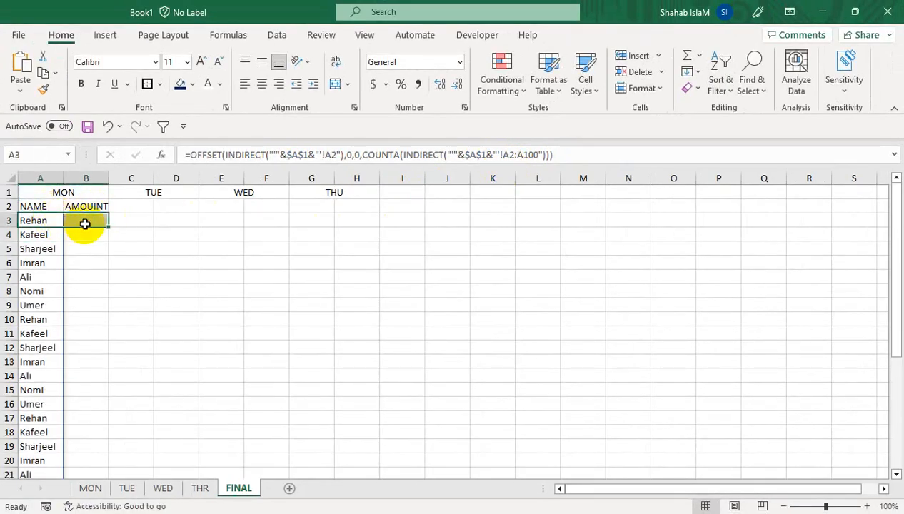
pyautogui.hotkey('ctrl', 'r')
pyautogui.click(86, 218)
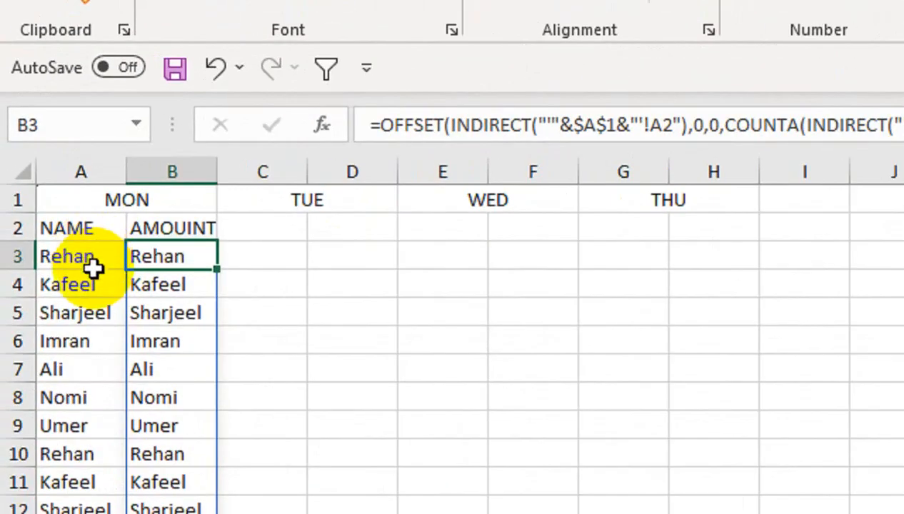
pyautogui.click(47, 225)
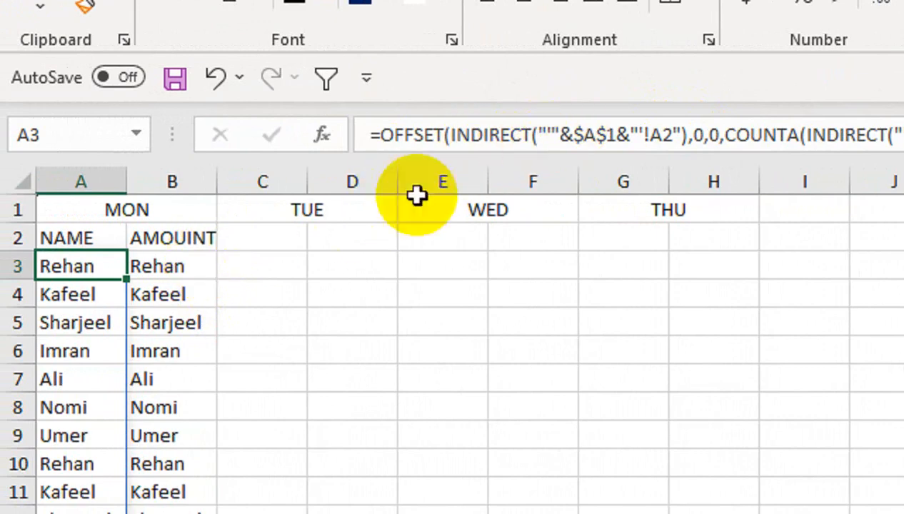
# - Change the OFFSET start reference in the B3 formula to '!b2' so it returns amounts, and enter it
pyautogui.click(209, 265)
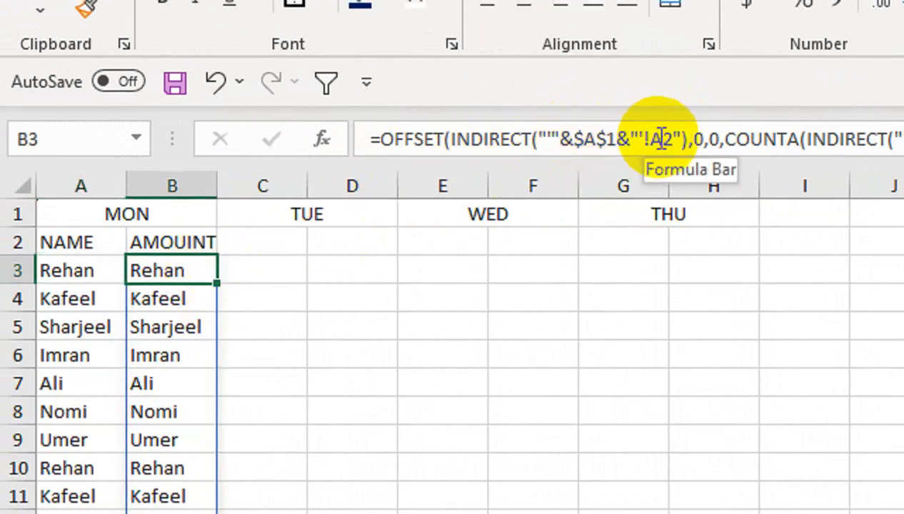
pyautogui.click(662, 135)
pyautogui.press('BackSpace')
pyautogui.write('b')
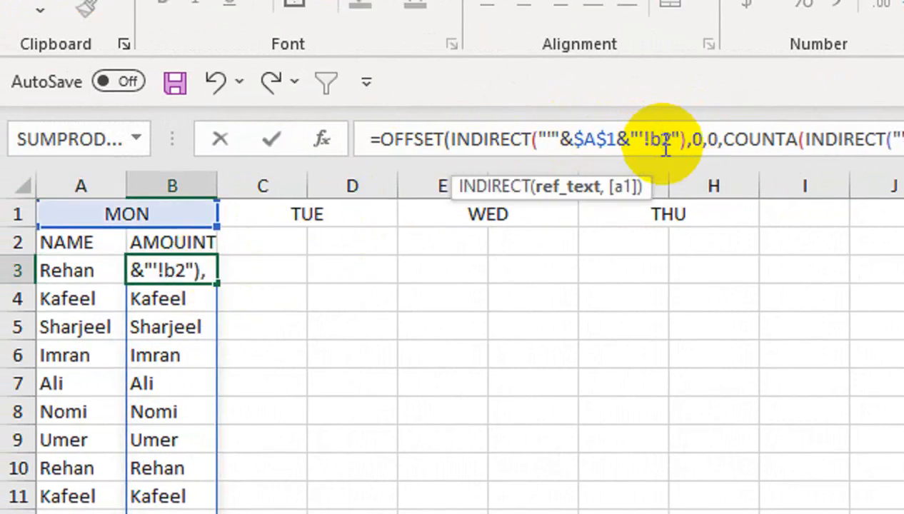
pyautogui.press('Return')
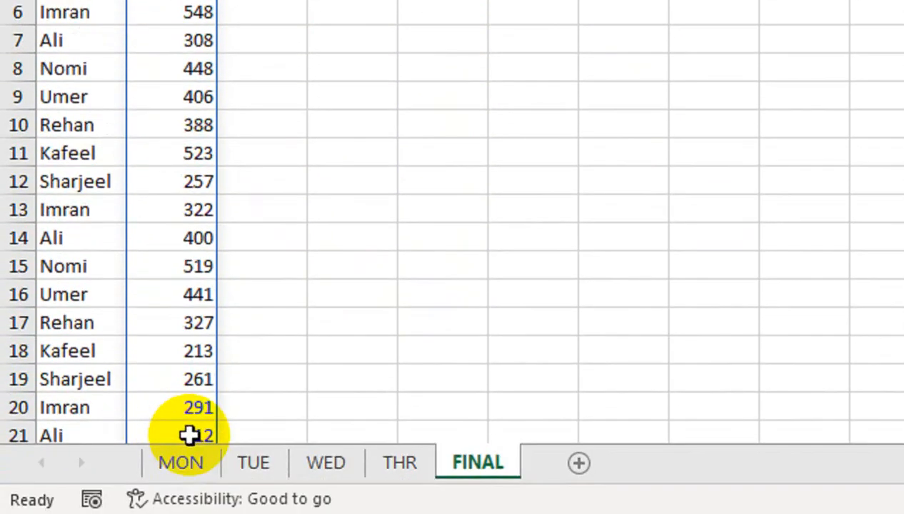
# - Compare the MON sheet's amount column with the FINAL sheet's column B down to the last row
pyautogui.click(183, 513)
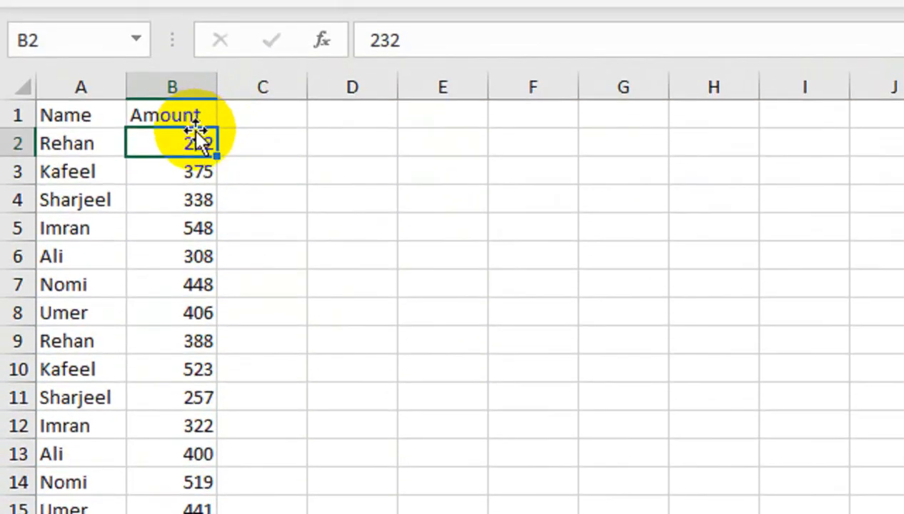
pyautogui.hotkey('ctrl', 'Down')
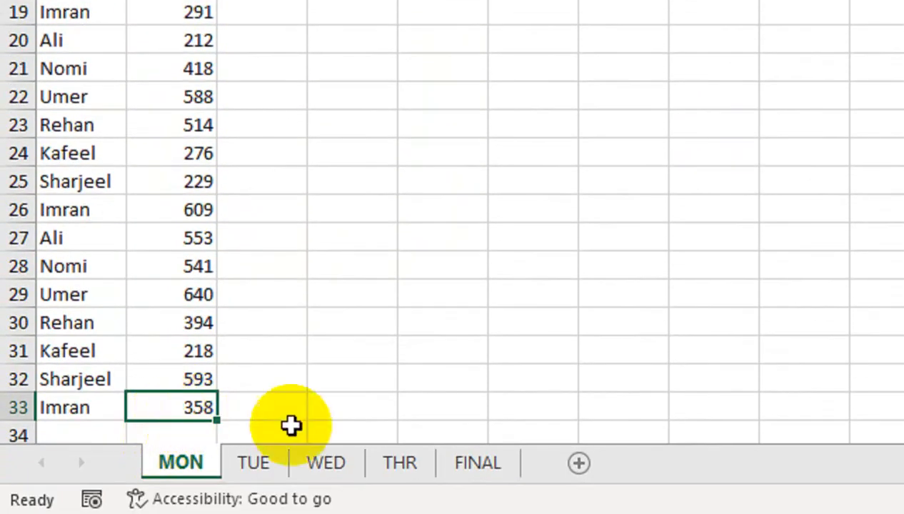
pyautogui.click(461, 466)
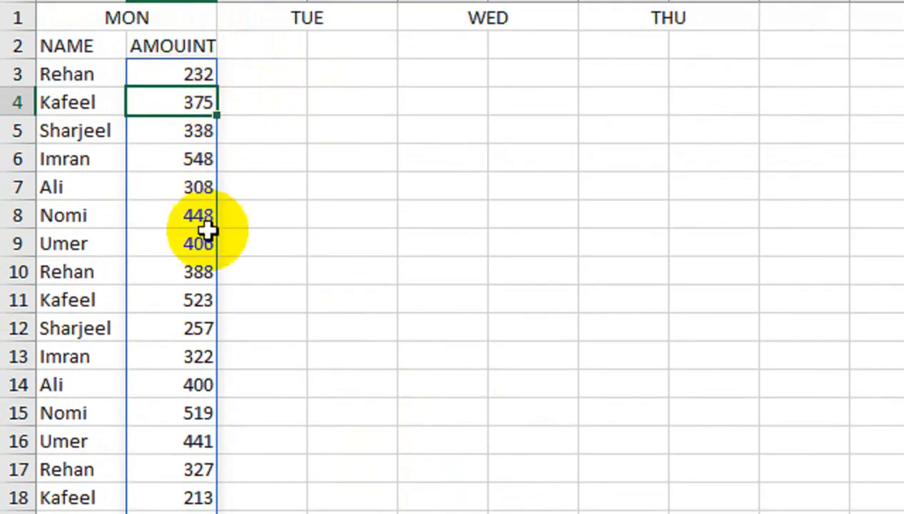
pyautogui.click(203, 261)
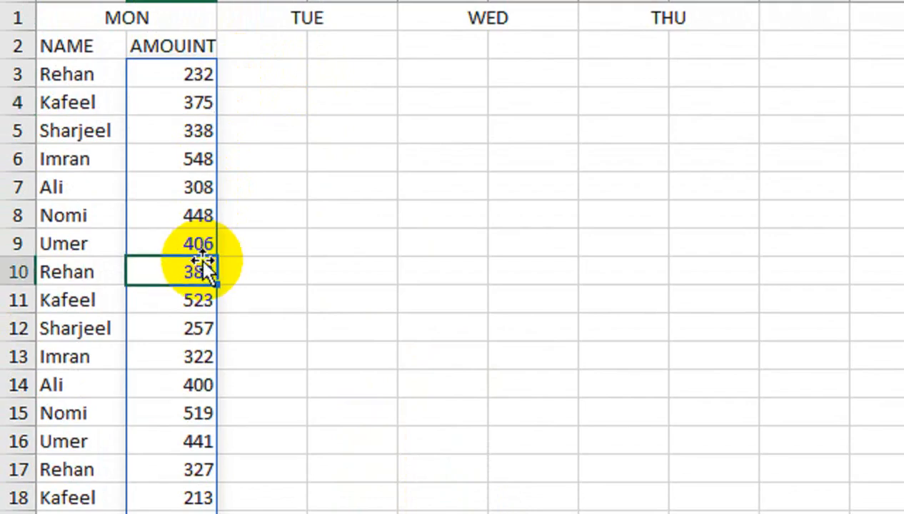
pyautogui.hotkey('ctrl', 'Down')
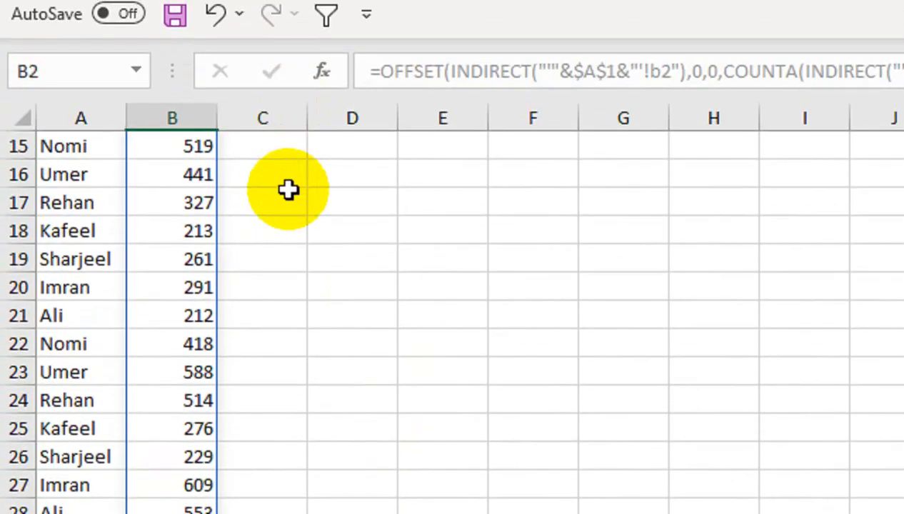
pyautogui.hotkey('ctrl', 'pageup')
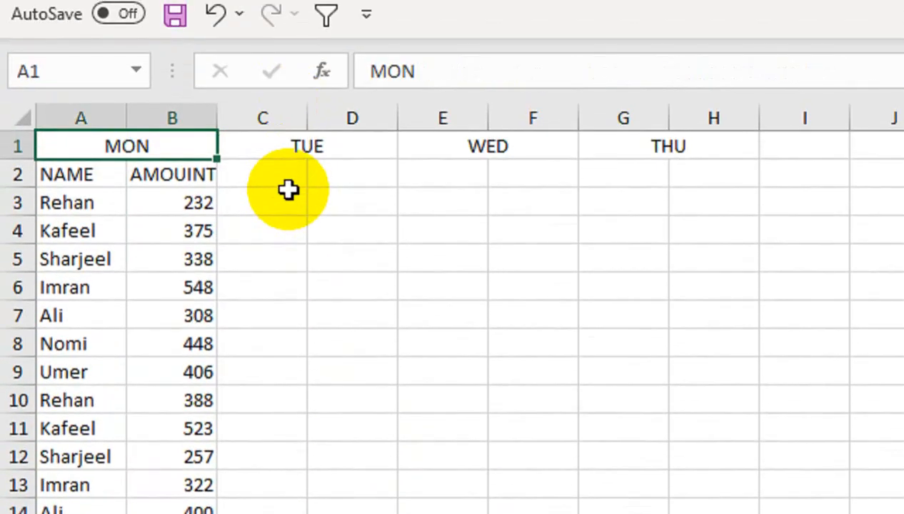
# - Fill the A3:B3 formulas right into columns C and D
pyautogui.moveTo(105, 202); pyautogui.dragTo(134, 205)
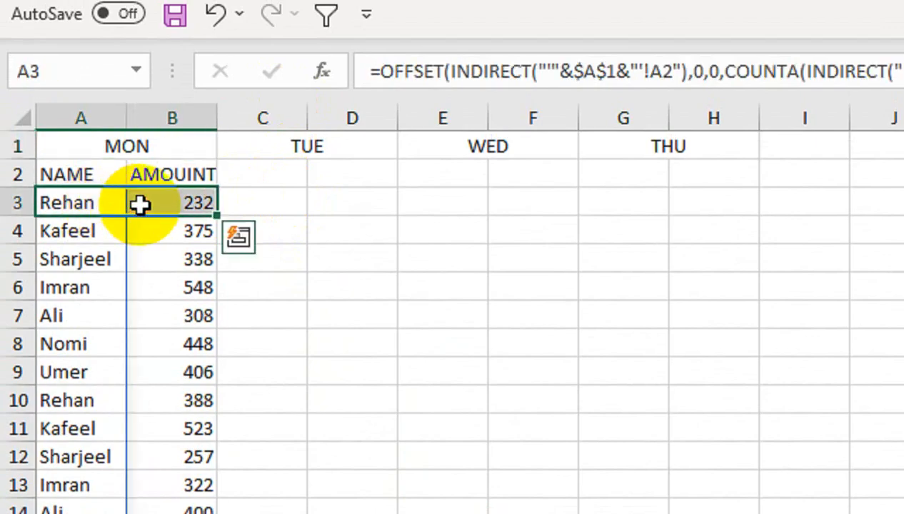
pyautogui.hotkey('ctrl', 'shift', 'Down')
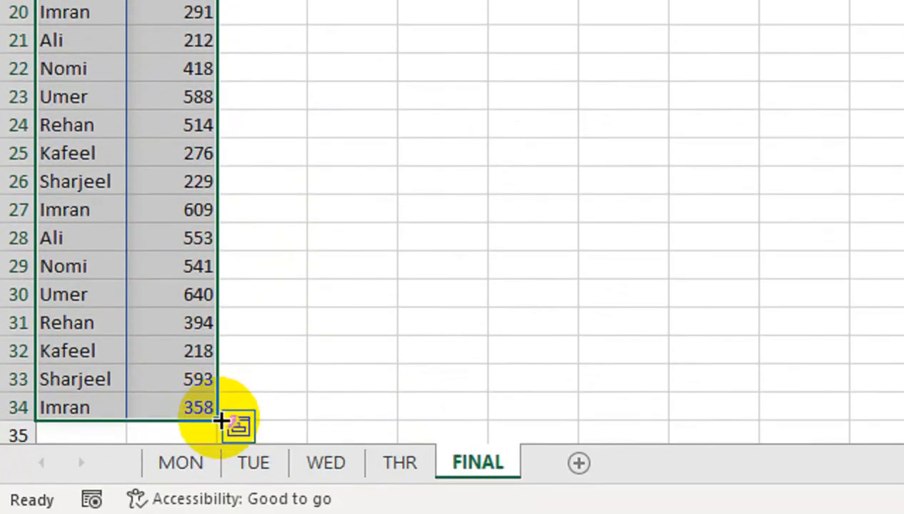
pyautogui.moveTo(220, 422); pyautogui.dragTo(357, 413)
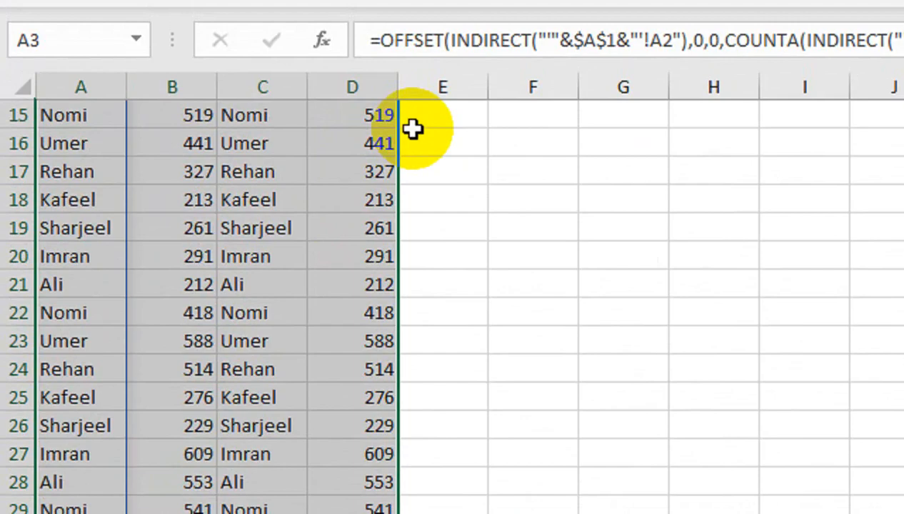
pyautogui.hotkey('ctrl', 'Home')
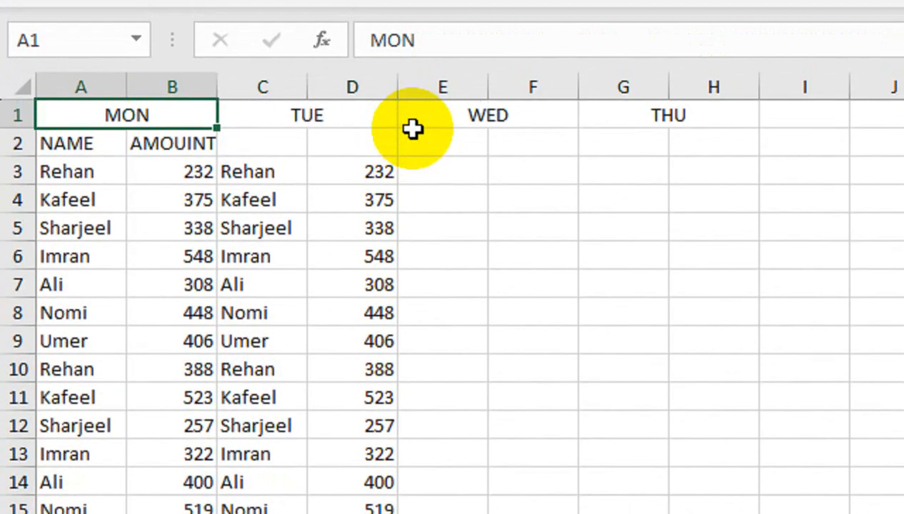
# - Set both sheet-name references in the C3 formula to $C$1 so it reads the TUE sheet, and enter it
pyautogui.click(262, 174)
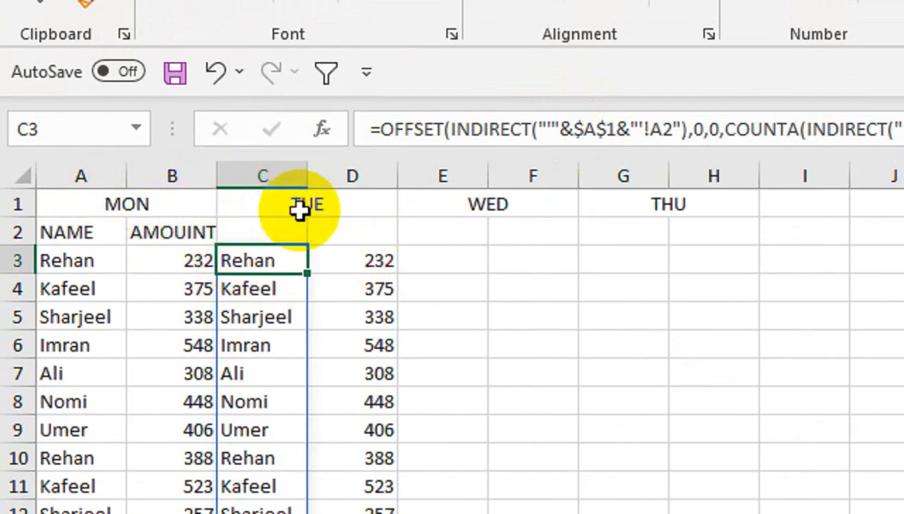
pyautogui.click(145, 198)
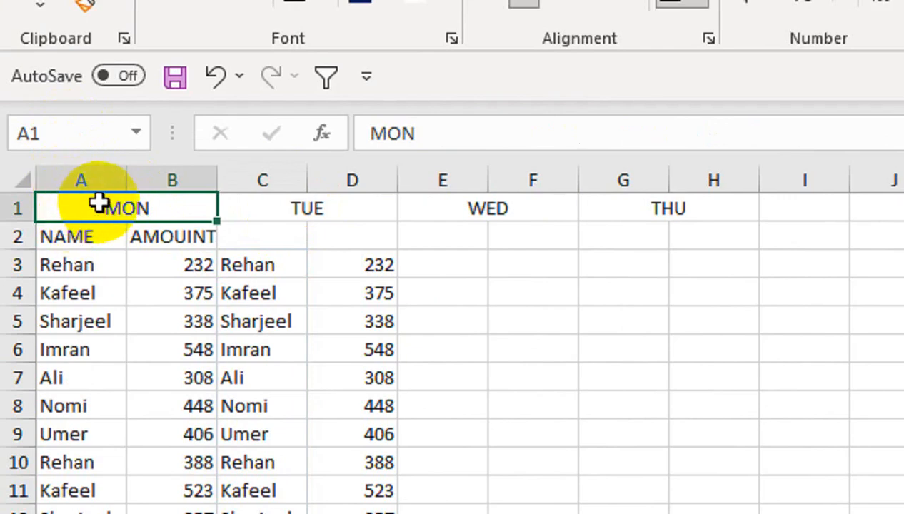
pyautogui.click(351, 213)
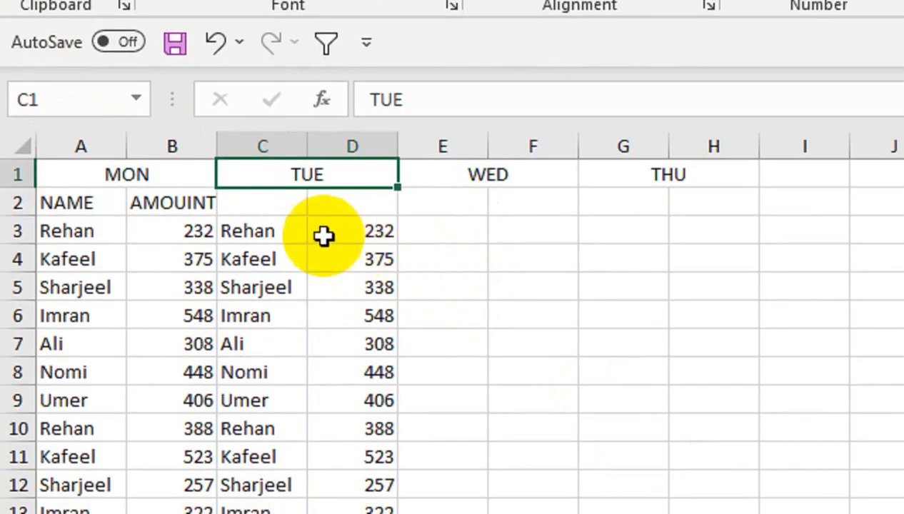
pyautogui.click(286, 228)
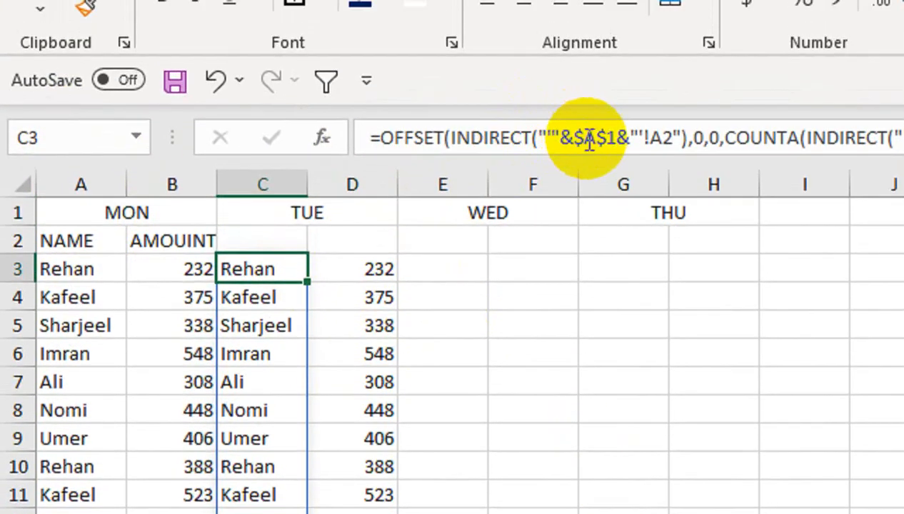
pyautogui.click(597, 102)
pyautogui.press('BackSpace')
pyautogui.write('c')
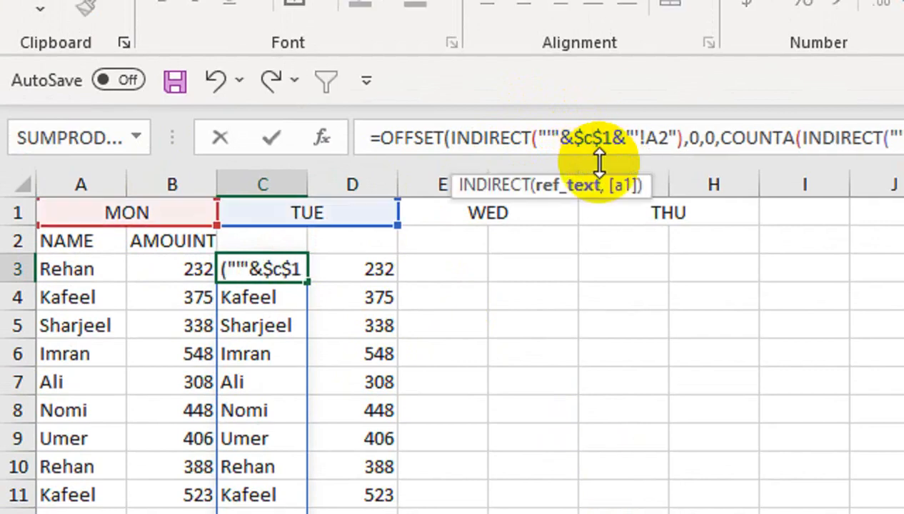
pyautogui.press('BackSpace')
pyautogui.write('C')
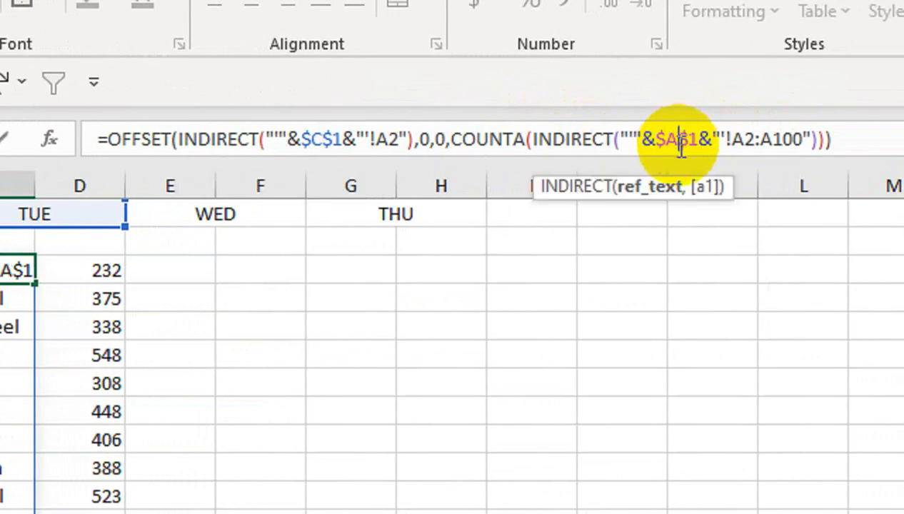
pyautogui.press('BackSpace')
pyautogui.write('C')
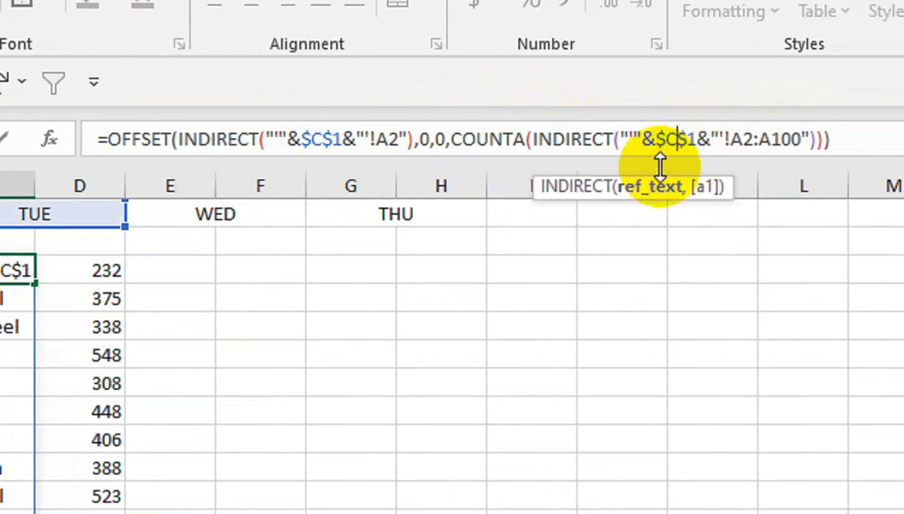
pyautogui.press('Return')
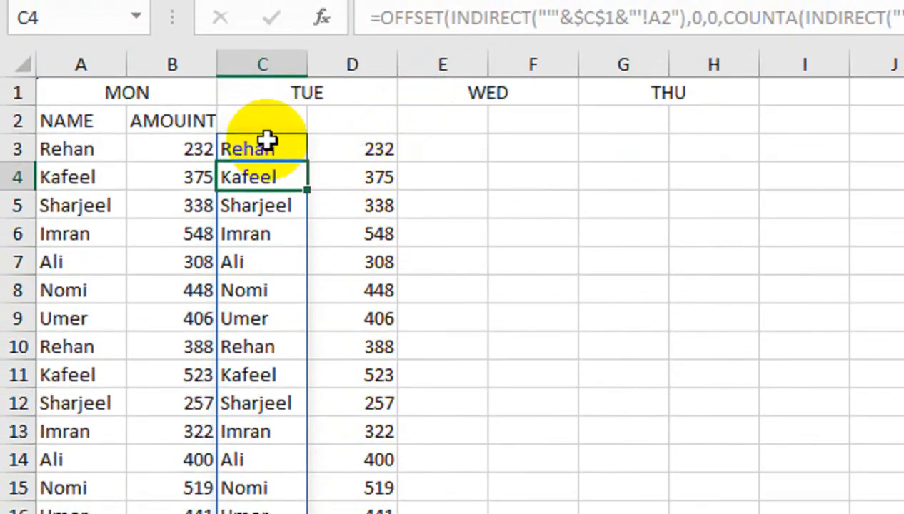
# - Set both sheet-name references in the D3 formula to $C$1 and enter it
pyautogui.click(366, 148)
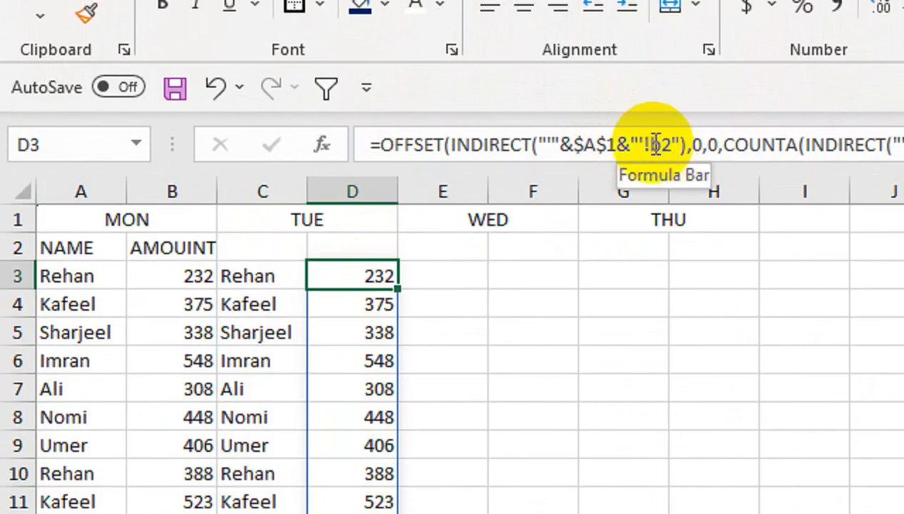
pyautogui.click(596, 145)
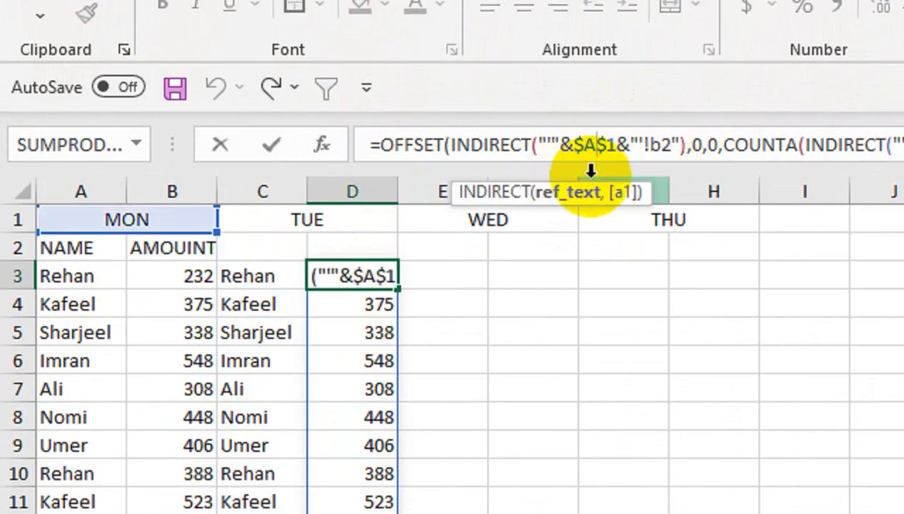
pyautogui.press('BackSpace')
pyautogui.write('C')
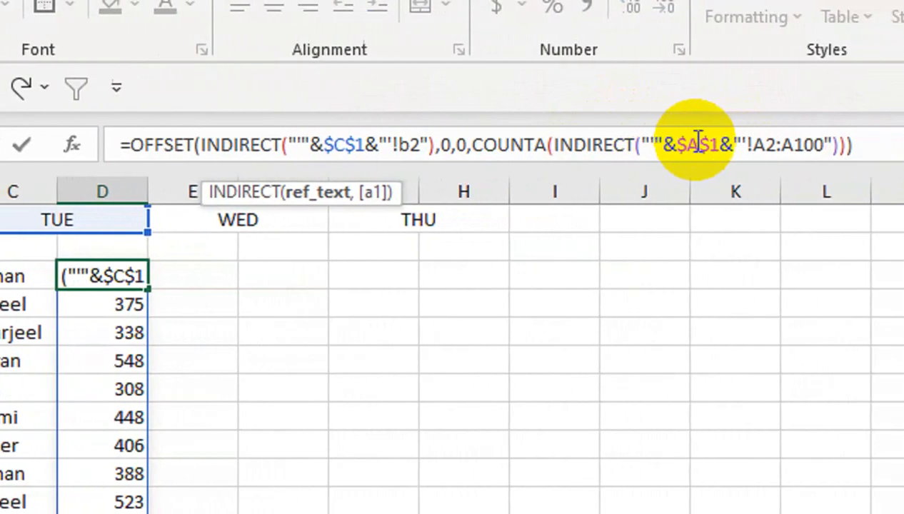
pyautogui.click(698, 143)
pyautogui.write('C')
pyautogui.press('Return')
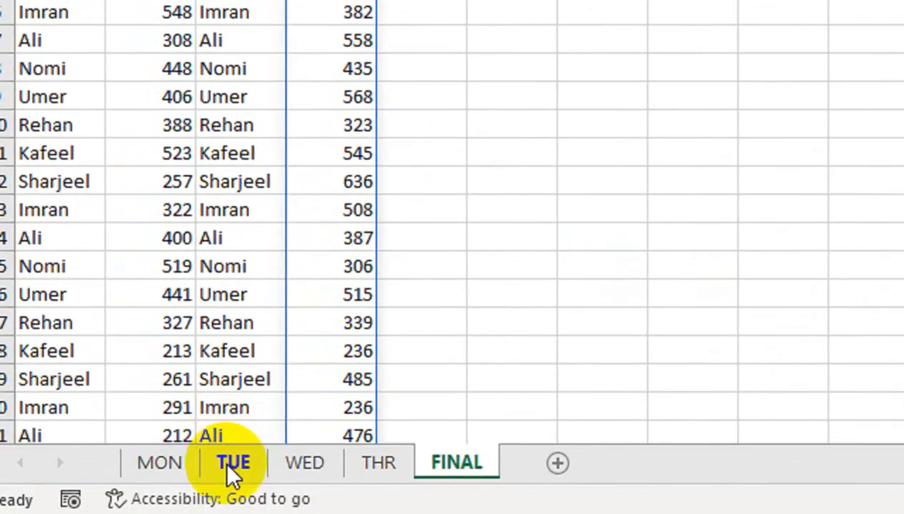
# - Compare the TUE sheet's amounts with the FINAL sheet's column D
pyautogui.click(233, 466)
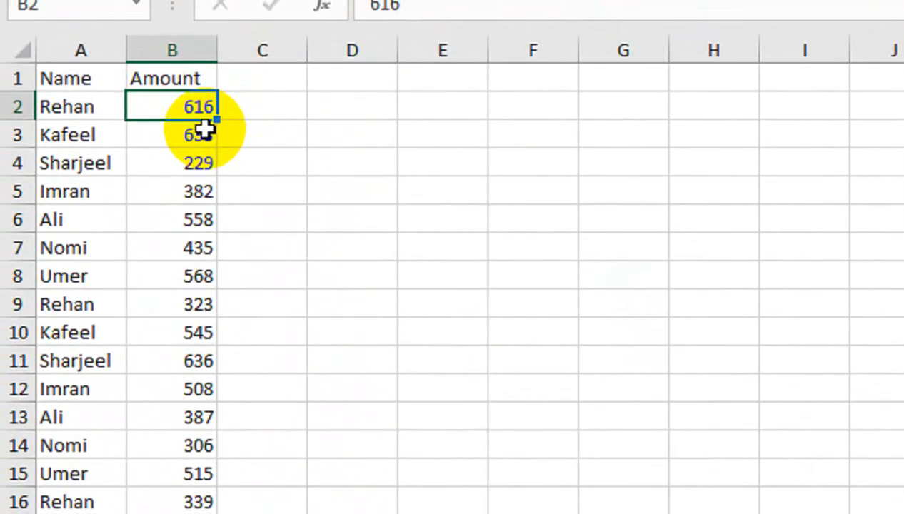
pyautogui.click(202, 241)
pyautogui.hotkey('ctrl', 'Down')
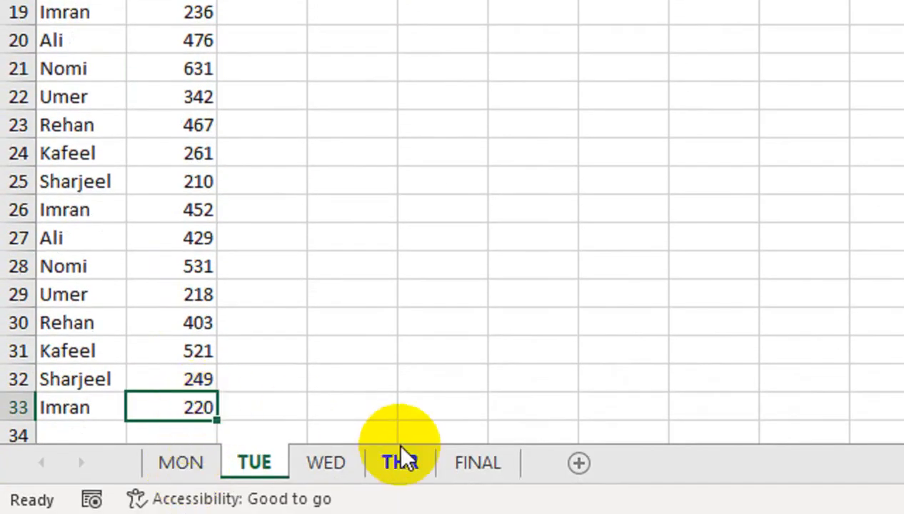
pyautogui.click(464, 463)
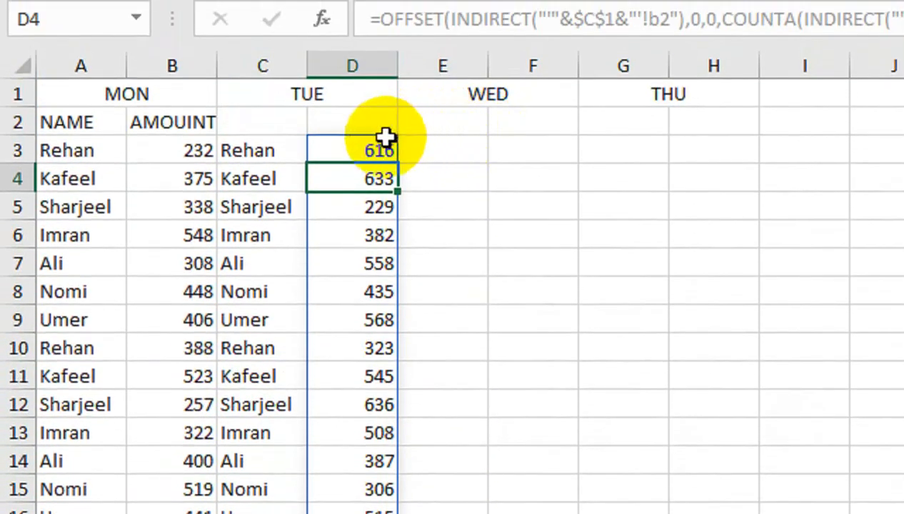
pyautogui.click(267, 143)
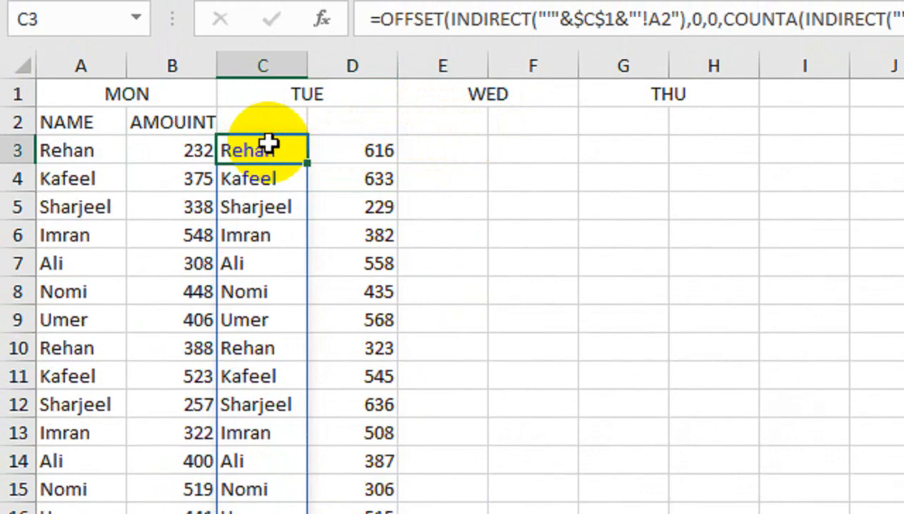
# - Copy the A2:B2 NAME and amount headers across columns C through H
pyautogui.press('Up')
pyautogui.press('Left')
pyautogui.press('Left')
pyautogui.hotkey('shift', 'Right')
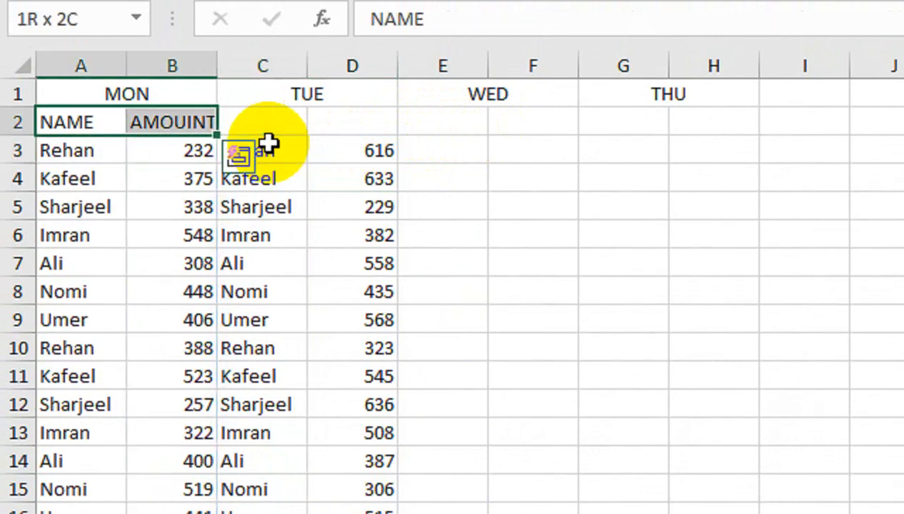
pyautogui.moveTo(217, 135); pyautogui.dragTo(703, 106)
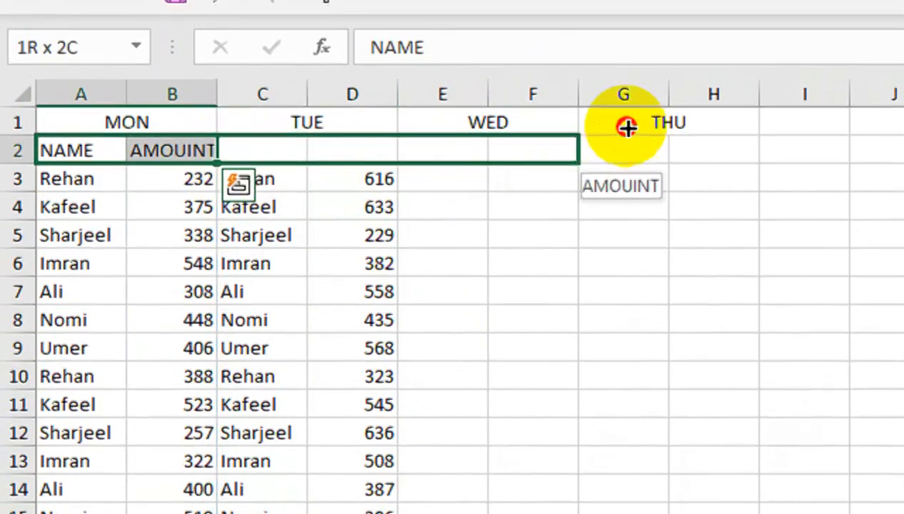
pyautogui.moveTo(685, 143); pyautogui.dragTo(680, 147)
pyautogui.moveTo(15, 148); pyautogui.dragTo(15, 148)
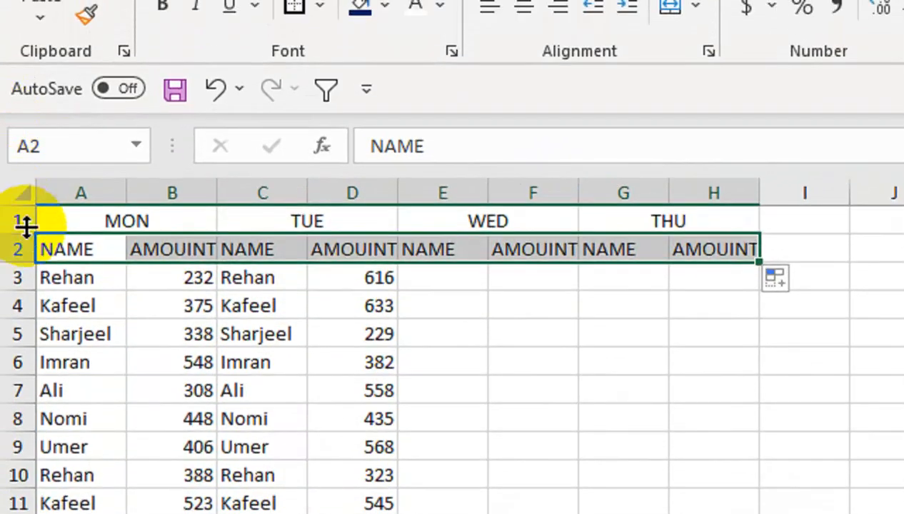
pyautogui.moveTo(32, 238); pyautogui.dragTo(40, 251)
# - Correct the B2 header to AMOUNT and fill the A2:B2 headers across to column H
pyautogui.click(194, 264)
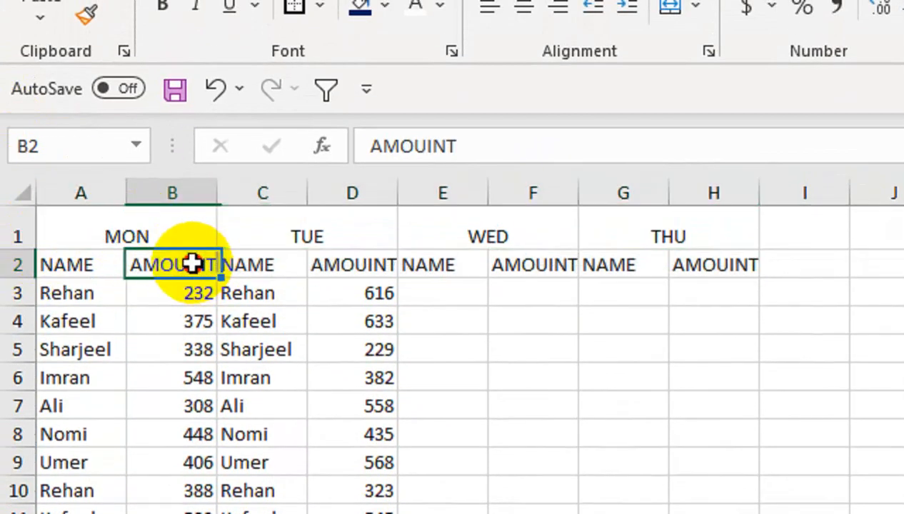
pyautogui.click(434, 149)
pyautogui.press('Return')
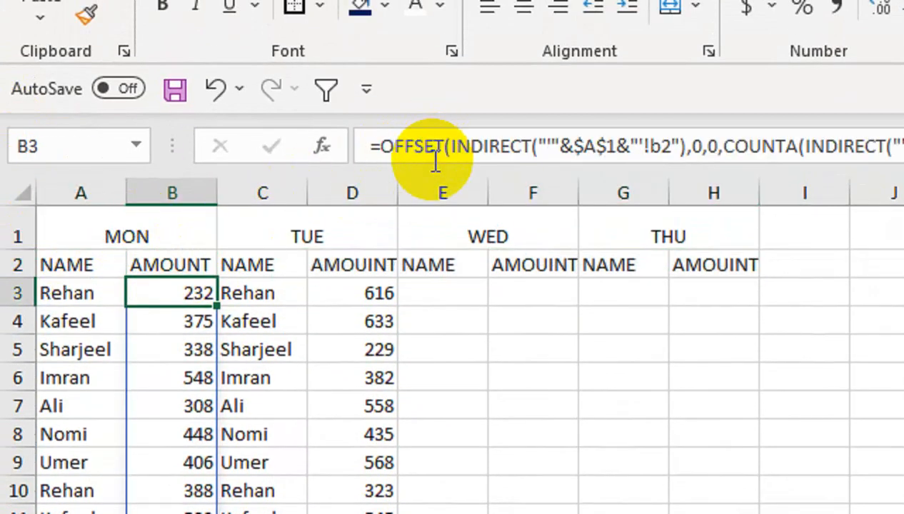
pyautogui.click(178, 274)
pyautogui.moveTo(84, 268); pyautogui.dragTo(161, 259)
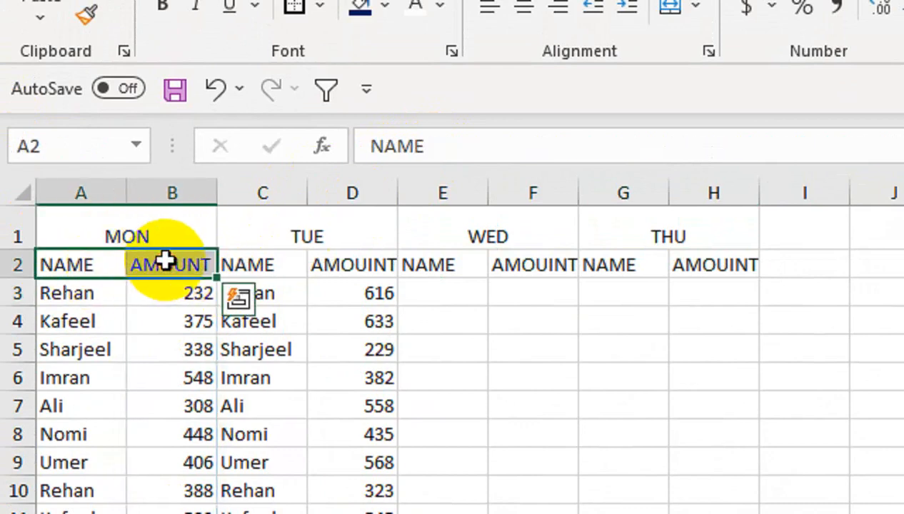
pyautogui.moveTo(218, 281); pyautogui.dragTo(722, 258)
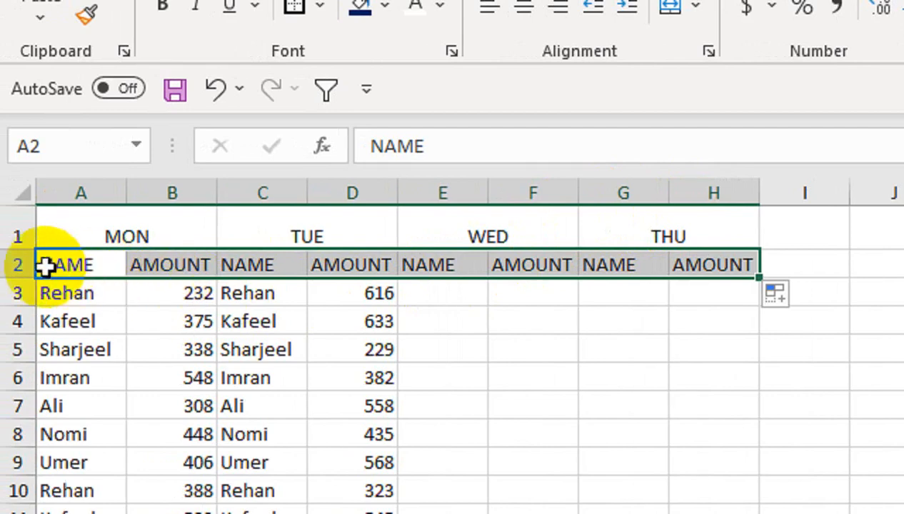
# - Increase the height of the header row and middle-align the A2:H2 headers
pyautogui.moveTo(230, 205); pyautogui.dragTo(232, 196)
pyautogui.moveTo(413, 195); pyautogui.dragTo(423, 195)
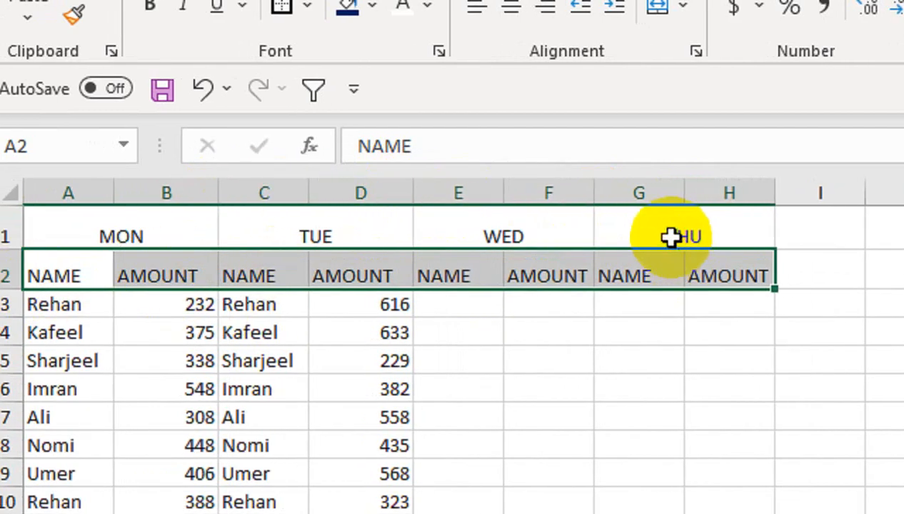
pyautogui.moveTo(697, 194); pyautogui.dragTo(726, 195)
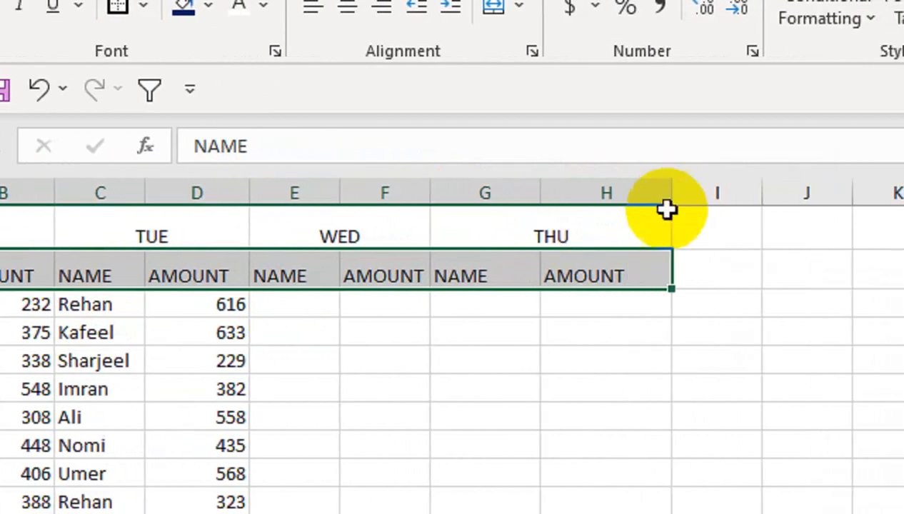
pyautogui.doubleClick(627, 257)
pyautogui.moveTo(627, 256); pyautogui.dragTo(23, 272)
pyautogui.moveTo(118, 264); pyautogui.dragTo(778, 275)
pyautogui.click(524, 7)
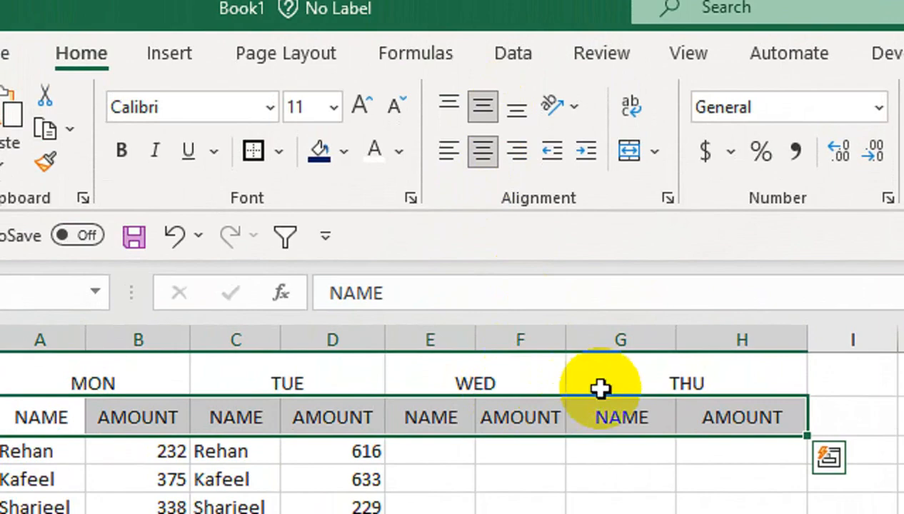
# - Format the A1:H1 day headers with a dark blue fill, white font, 18-point size and bold
pyautogui.moveTo(602, 358); pyautogui.dragTo(107, 301)
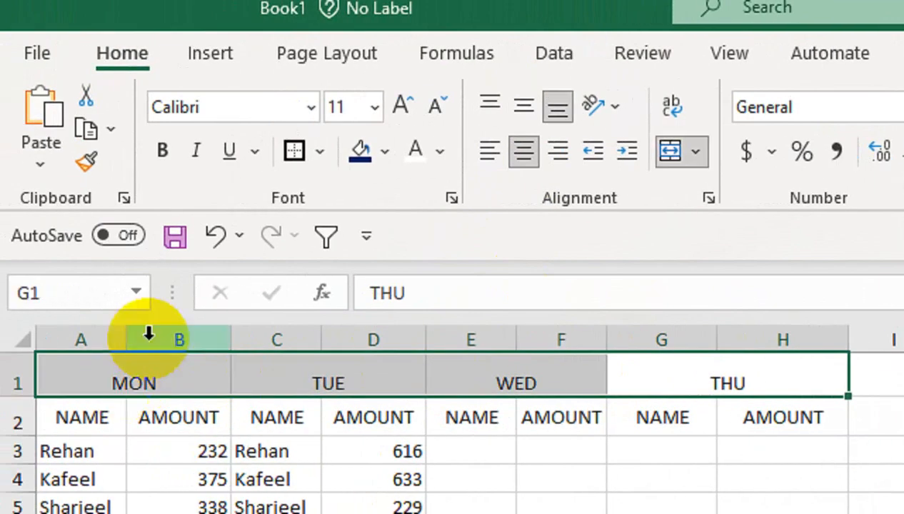
pyautogui.click(375, 156)
pyautogui.click(416, 150)
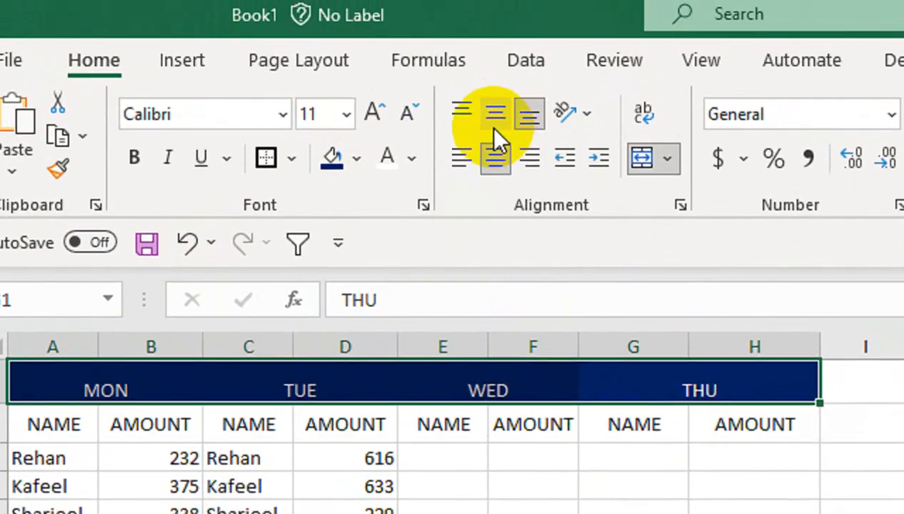
pyautogui.click(372, 77)
pyautogui.click(373, 77)
pyautogui.click(373, 77)
pyautogui.click(373, 78)
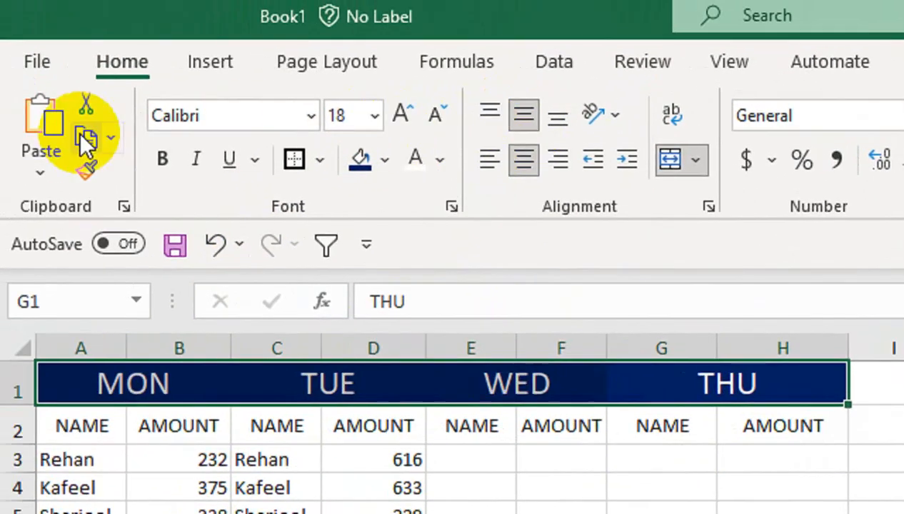
pyautogui.click(165, 164)
# - Fill the A2:H2 NAME and AMOUNT headers with orange
pyautogui.moveTo(783, 427); pyautogui.dragTo(82, 426)
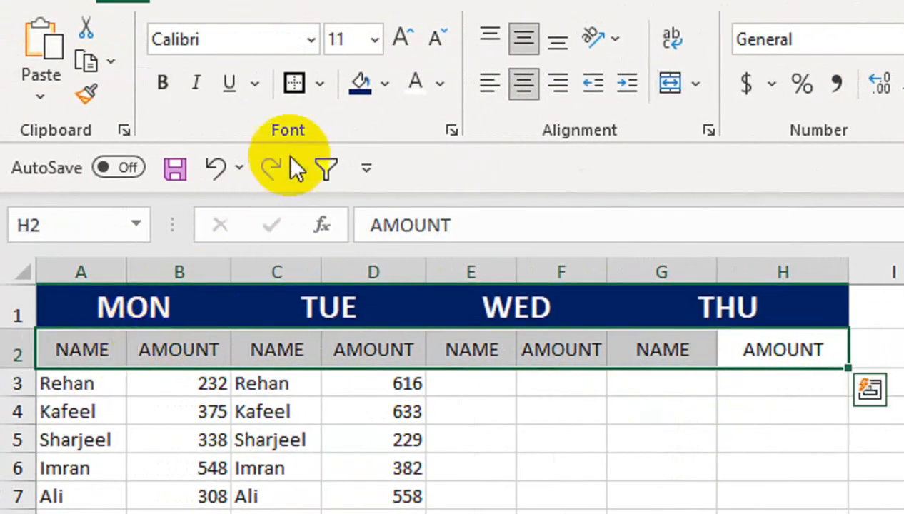
pyautogui.click(384, 83)
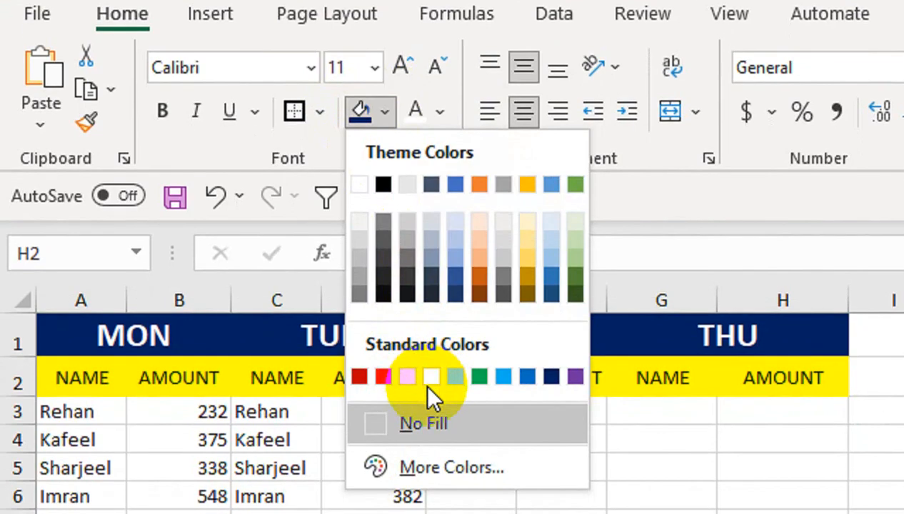
pyautogui.click(408, 377)
pyautogui.click(470, 496)
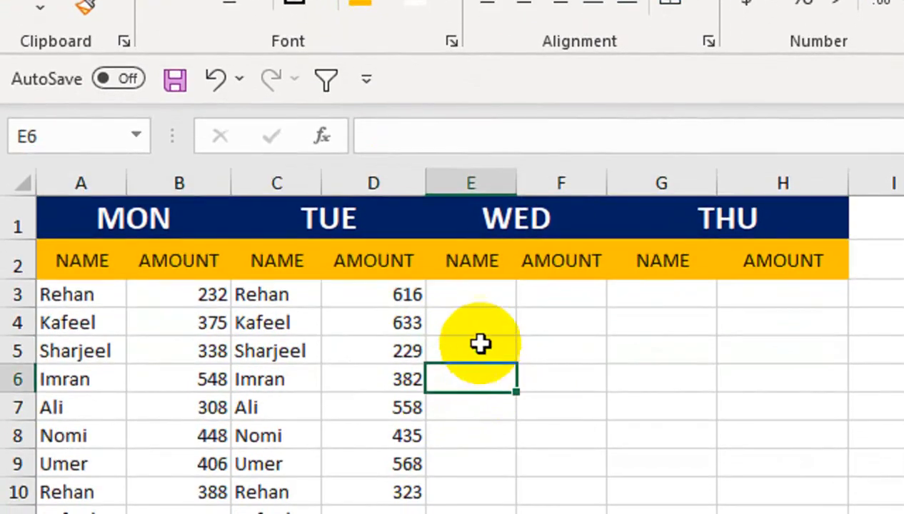
# - Compare the FINAL sheet's TUE columns with the data on the WED and THR sheets
pyautogui.click(282, 299)
pyautogui.hotkey('shift', 'Right')
pyautogui.hotkey('ctrl', 'shift', 'Down')
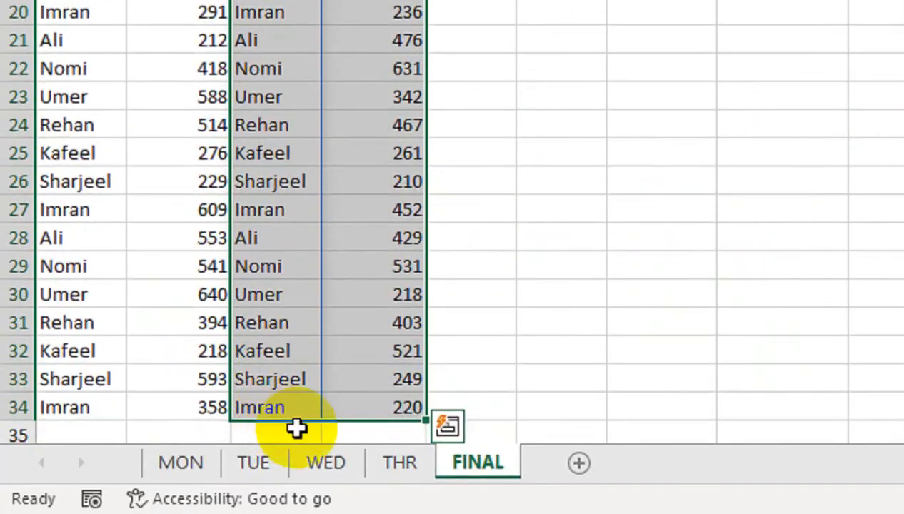
pyautogui.click(326, 462)
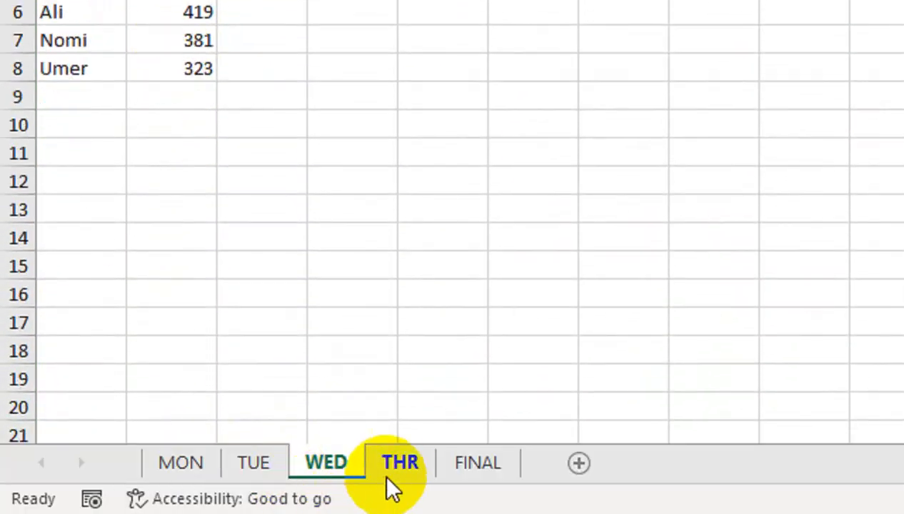
pyautogui.click(386, 476)
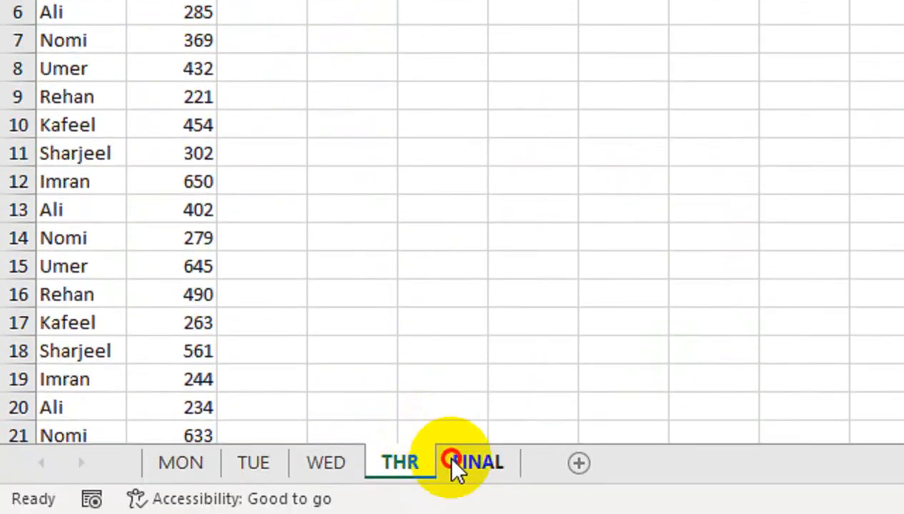
pyautogui.click(457, 471)
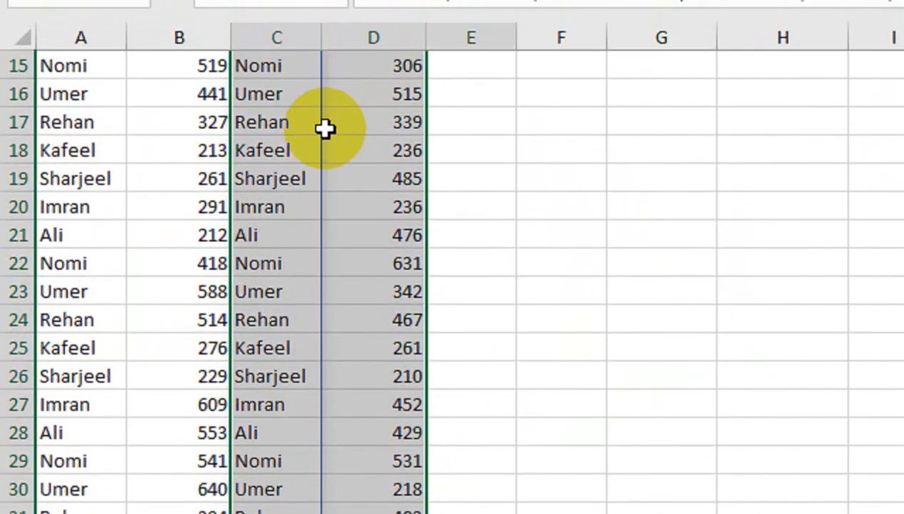
pyautogui.hotkey('shift', 'Right')
pyautogui.hotkey('ctrl', 'q')
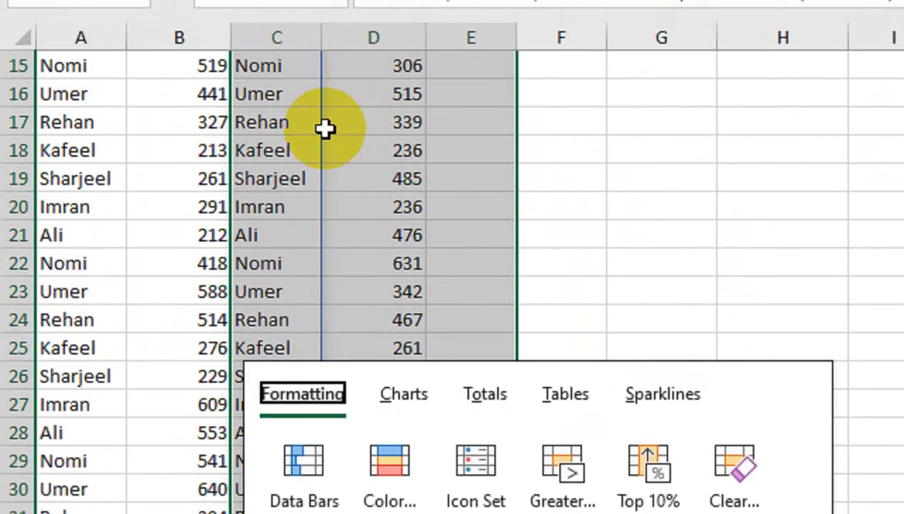
pyautogui.press('s')
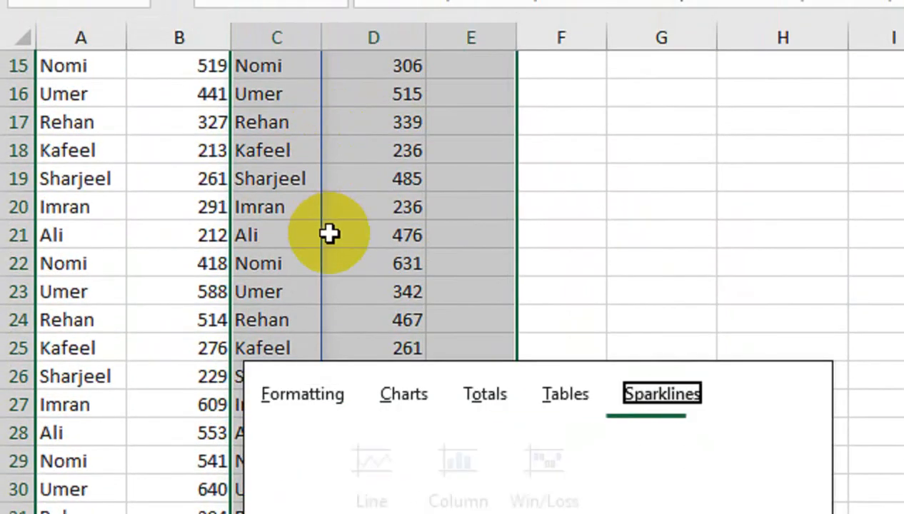
pyautogui.click(329, 234)
# - Copy the TUE NAME and AMOUNT formula columns across into the WED columns E and F
pyautogui.hotkey('ctrl', 'shift', 'Up')
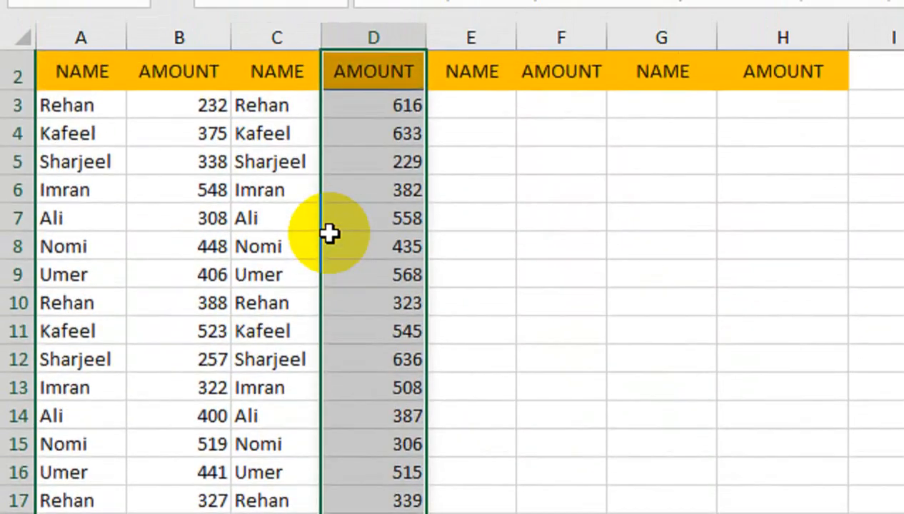
pyautogui.press('Left')
pyautogui.hotkey('ctrl', 'shift', 'Up')
pyautogui.press('Down')
pyautogui.hotkey('ctrl', 'Up')
pyautogui.press('Down')
pyautogui.press('Down')
pyautogui.hotkey('shift', 'Right')
pyautogui.hotkey('ctrl', 'shift', 'Down')
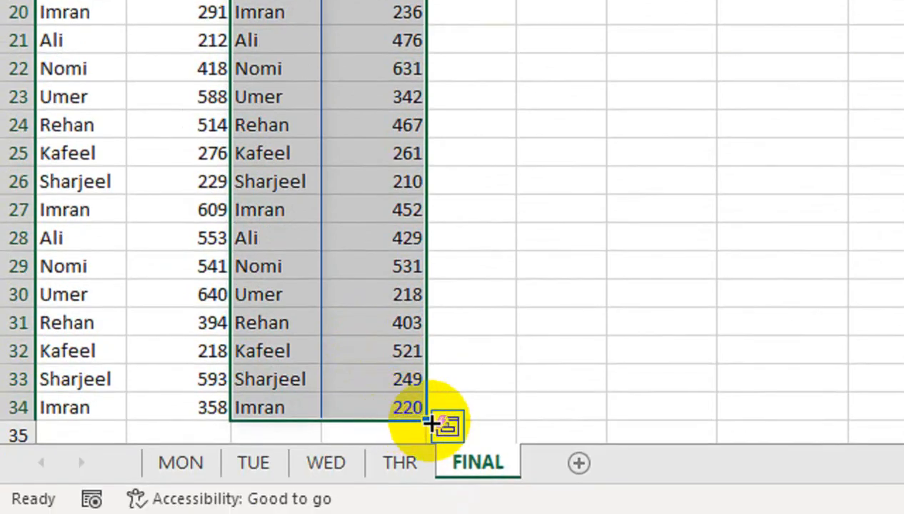
pyautogui.moveTo(428, 420); pyautogui.dragTo(587, 188)
# - Edit the E3 formula so both INDIRECT references point to $E$1 instead of $C$1
pyautogui.scroll(1, 579, 117)
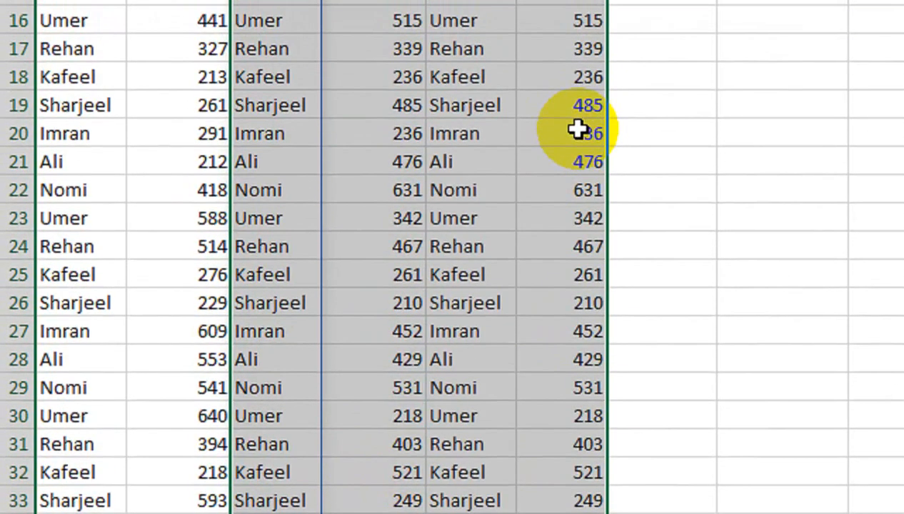
pyautogui.hotkey('ctrl', 'Up')
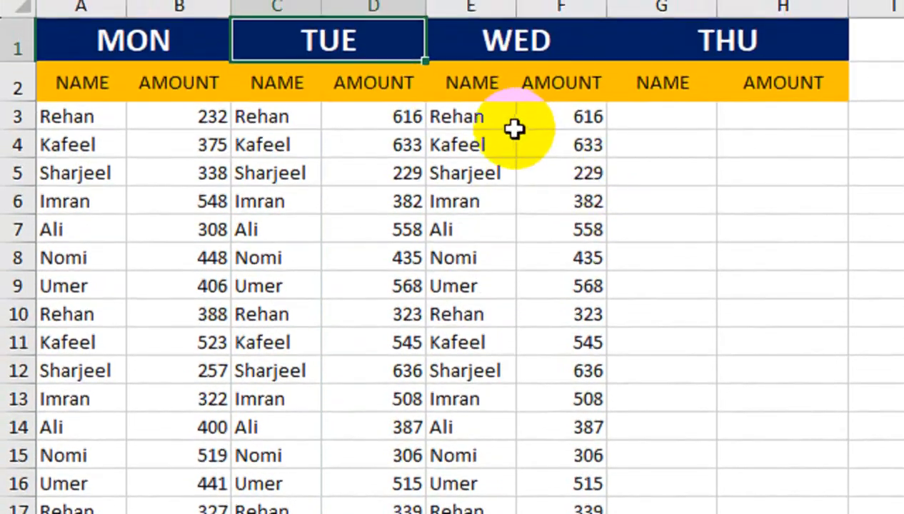
pyautogui.click(500, 80)
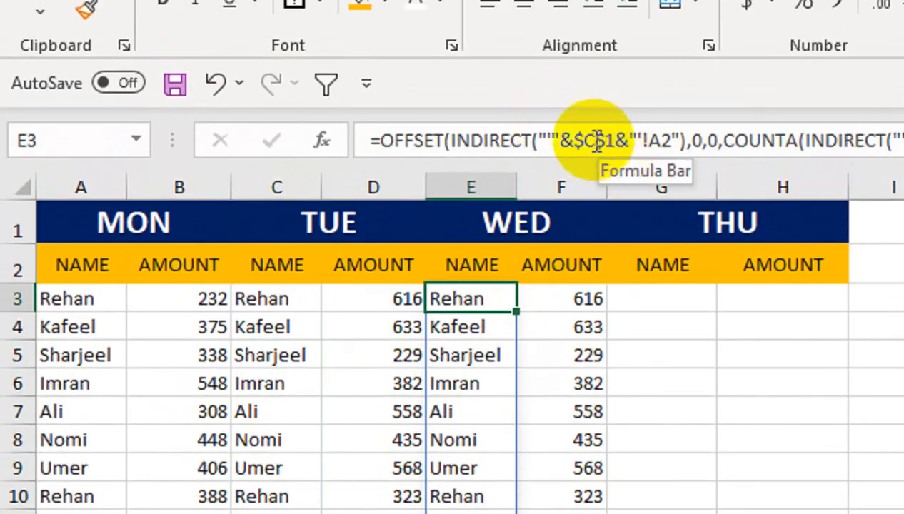
pyautogui.click(470, 223)
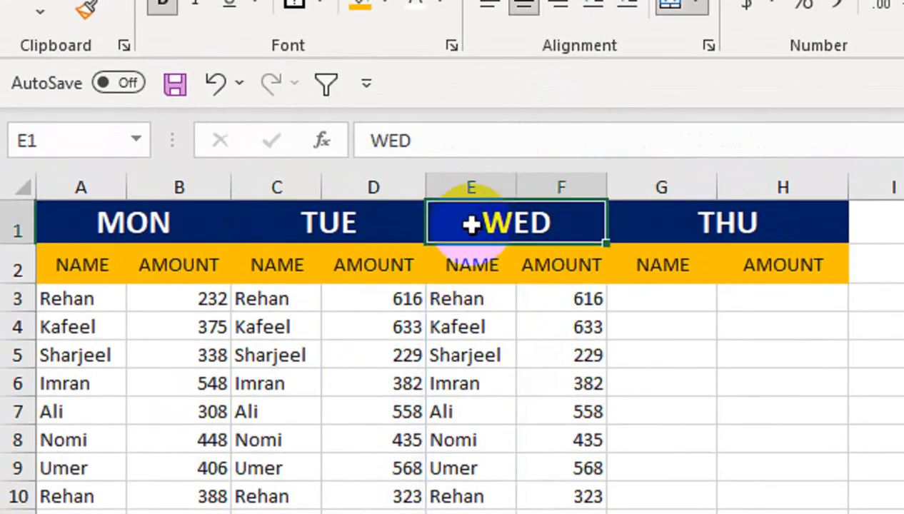
pyautogui.click(495, 307)
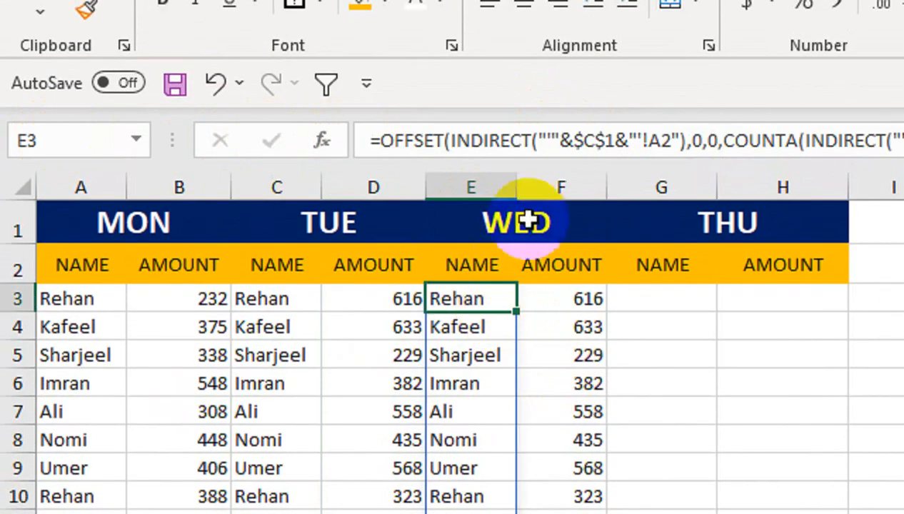
pyautogui.click(595, 141)
pyautogui.press('BackSpace')
pyautogui.write('E')
pyautogui.click(680, 143)
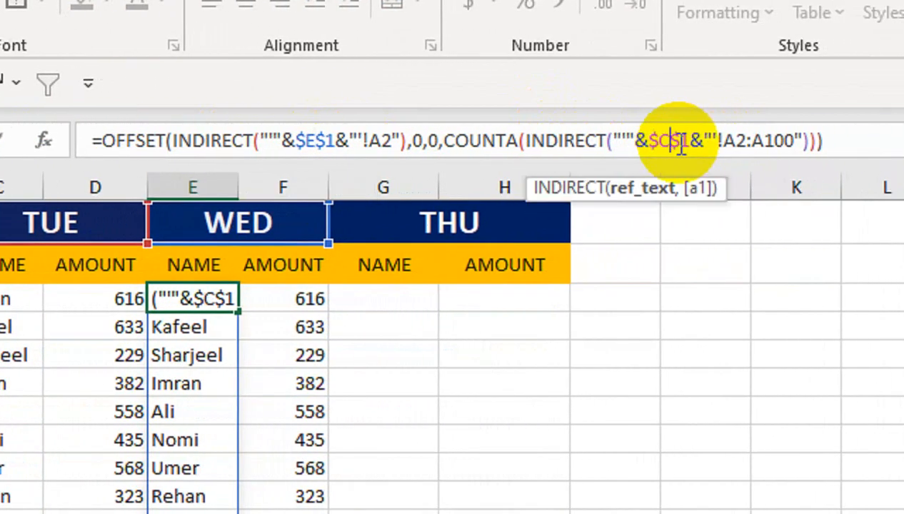
pyautogui.press('BackSpace')
pyautogui.press('Return')
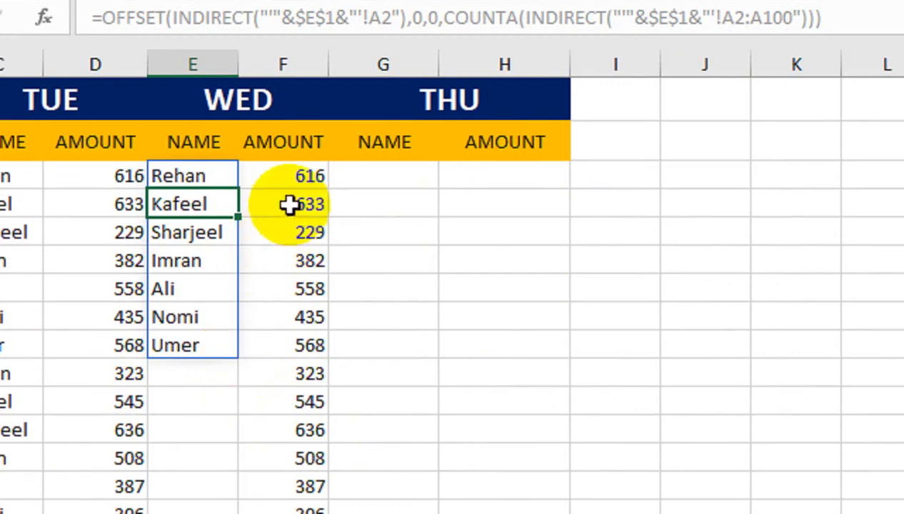
# - Edit the F3 formula so both INDIRECT references point to $E$1
pyautogui.click(289, 176)
pyautogui.click(314, 22)
pyautogui.press('BackSpace')
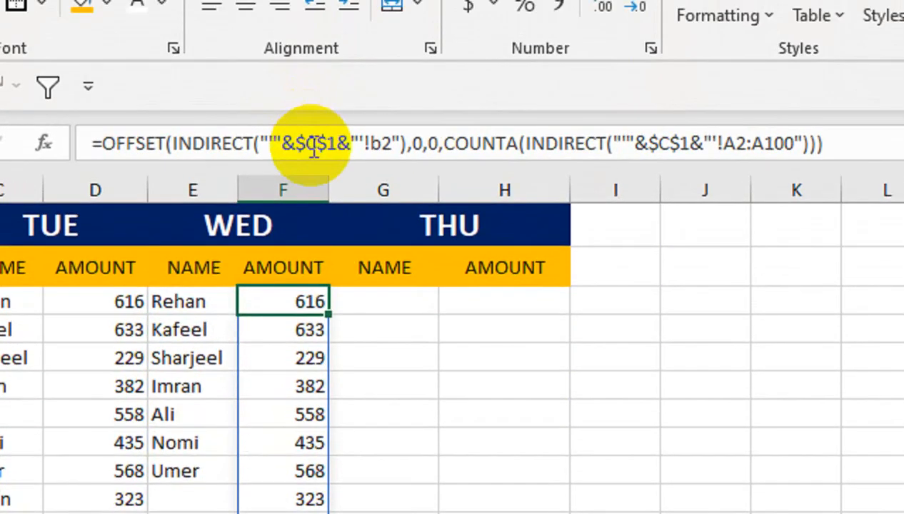
pyautogui.write('E')
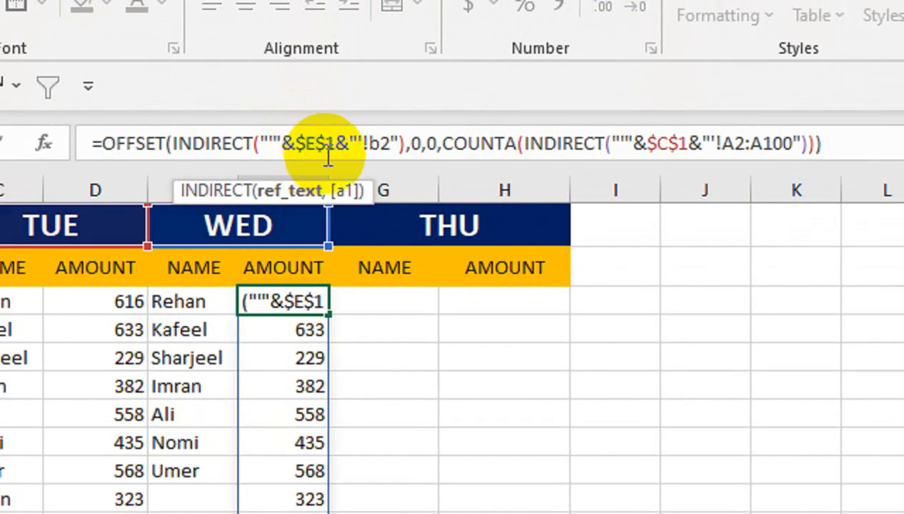
pyautogui.click(661, 144)
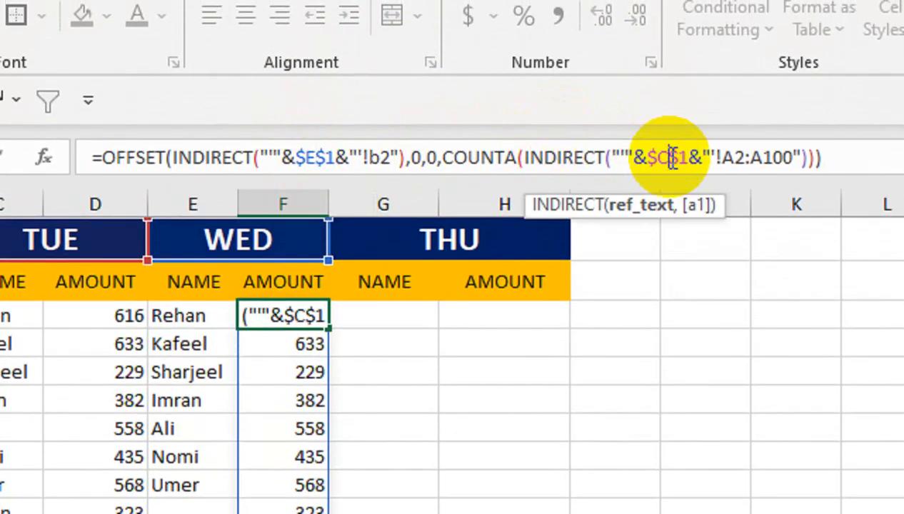
pyautogui.press('BackSpace')
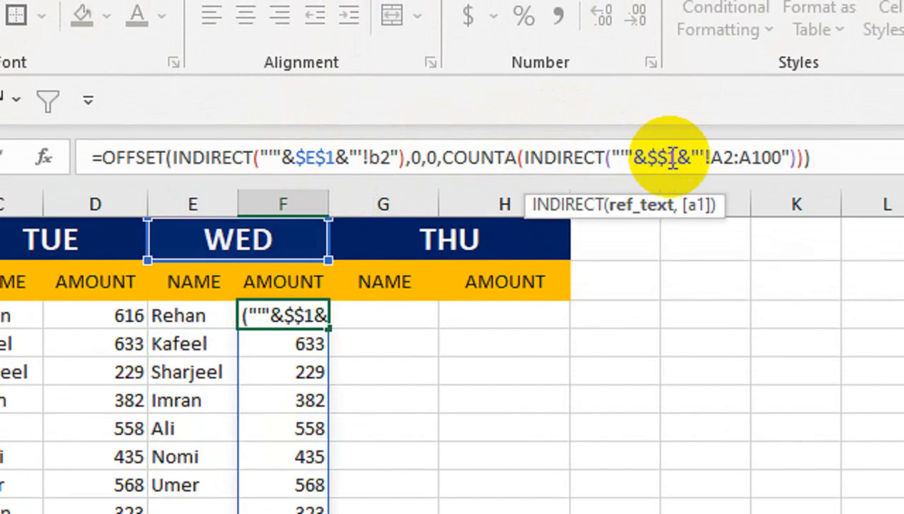
pyautogui.write('E')
pyautogui.press('Return')
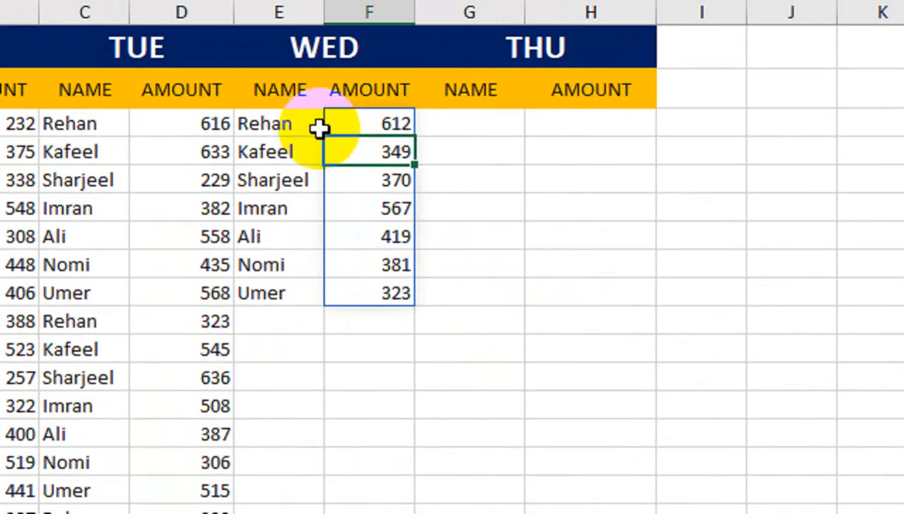
# - Copy the WED formula columns E and F across into the THU columns G and H
pyautogui.moveTo(319, 127); pyautogui.dragTo(357, 292)
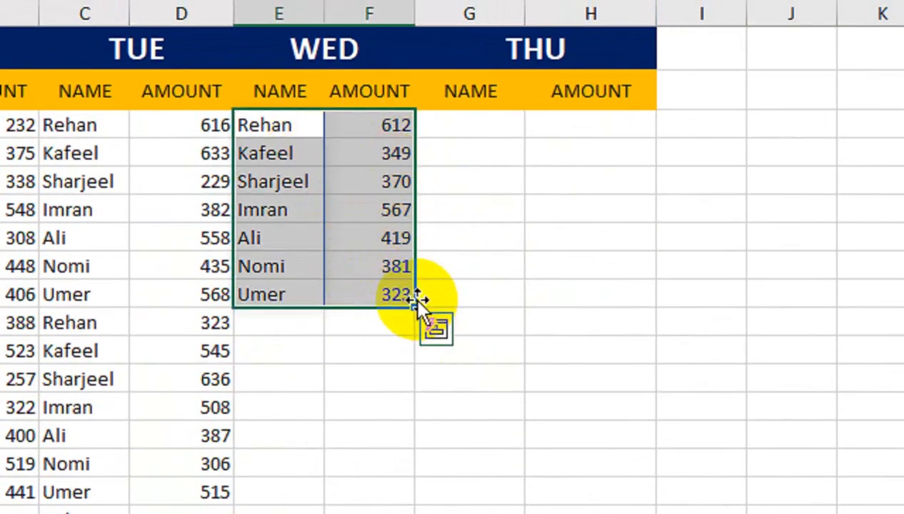
pyautogui.moveTo(419, 312); pyautogui.dragTo(589, 252)
pyautogui.click(474, 136)
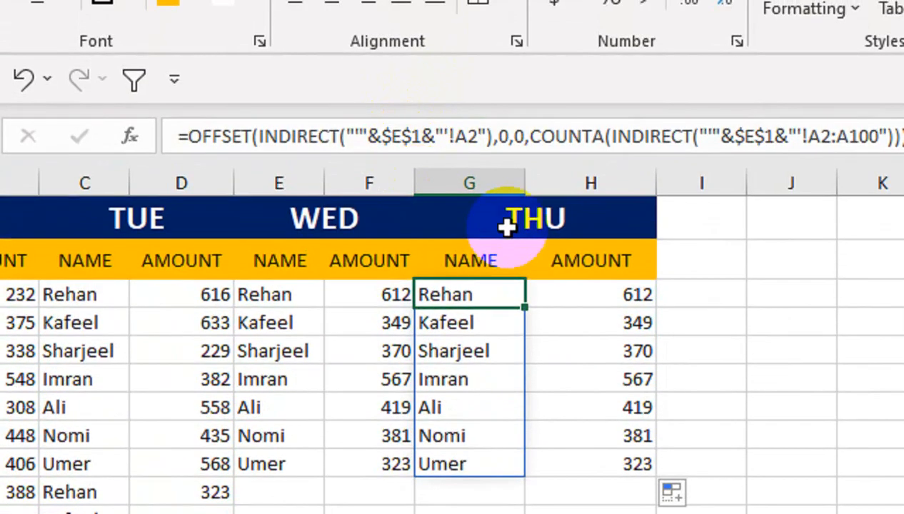
# - Edit the G3 formula so both INDIRECT references point to $G$1
pyautogui.click(507, 227)
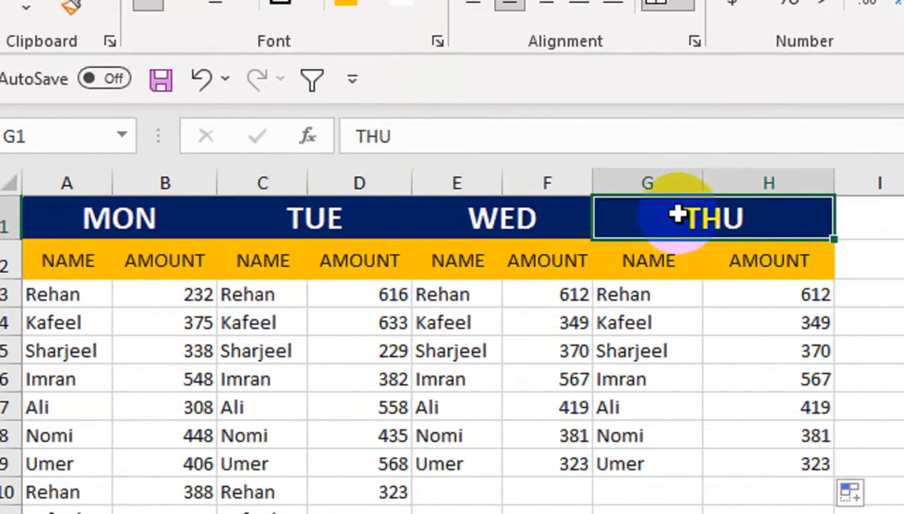
pyautogui.click(643, 296)
pyautogui.click(585, 134)
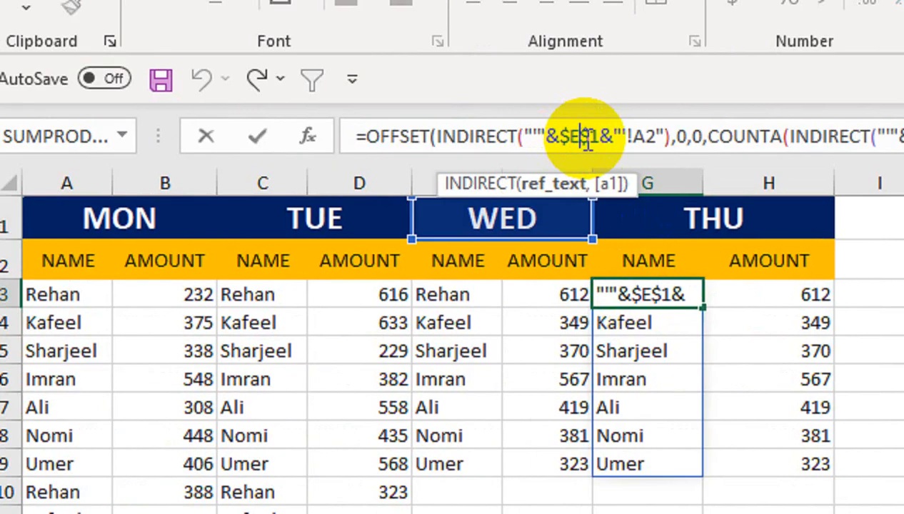
pyautogui.press('BackSpace')
pyautogui.write('G')
pyautogui.click(686, 160)
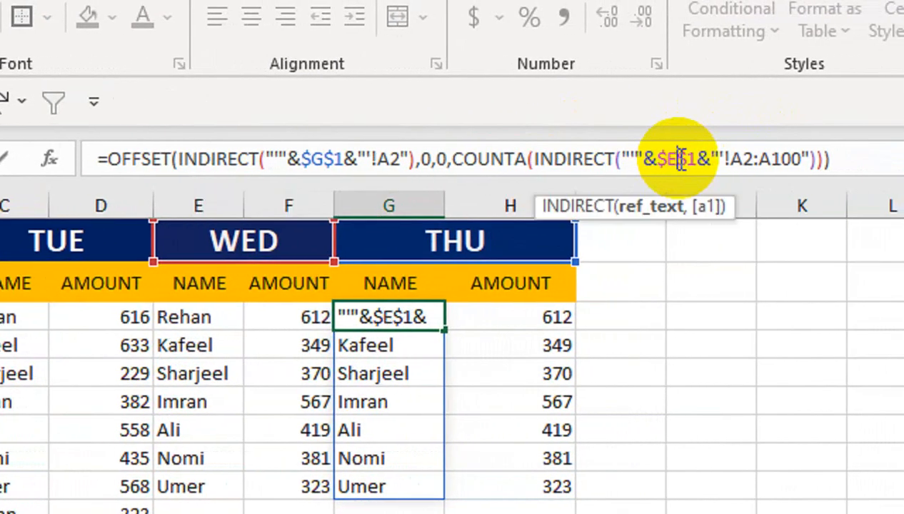
pyautogui.press('BackSpace')
pyautogui.write('G')
pyautogui.press('Return')
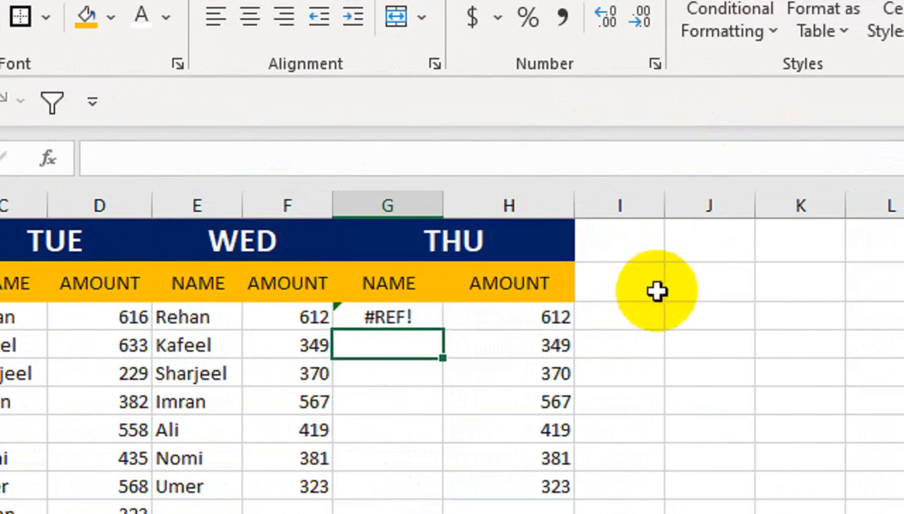
# - Rename the THR sheet to THU
pyautogui.click(364, 307)
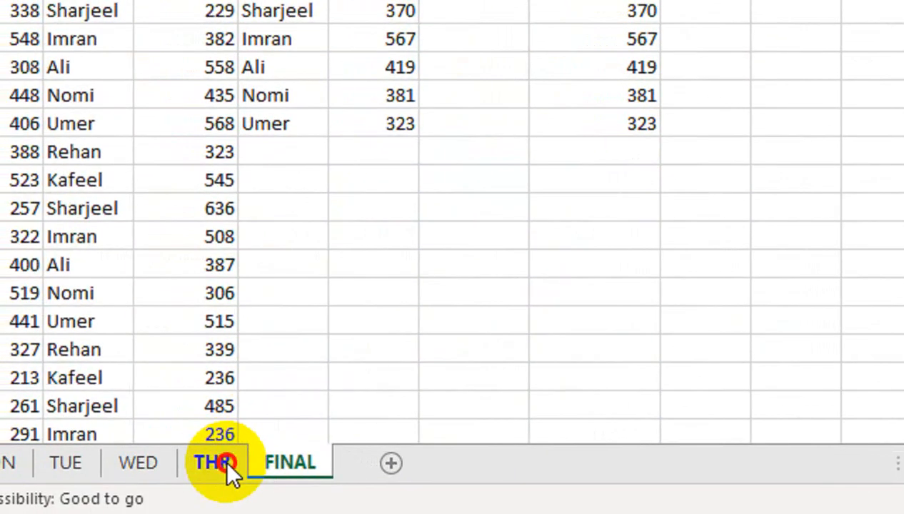
pyautogui.doubleClick(218, 463)
pyautogui.click(228, 460)
pyautogui.write('U')
pyautogui.press('Return')
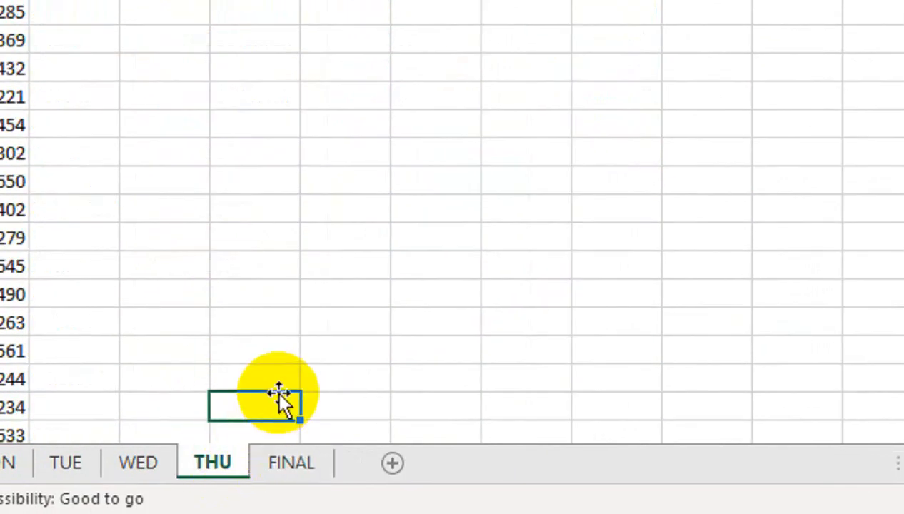
# - Edit the H3 formula on the FINAL sheet so both INDIRECT references point to $G$1
pyautogui.click(286, 466)
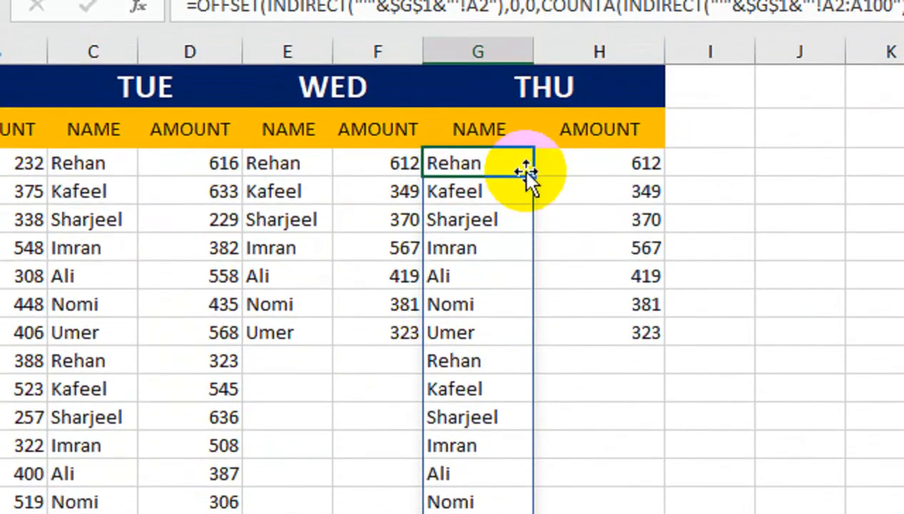
pyautogui.click(571, 168)
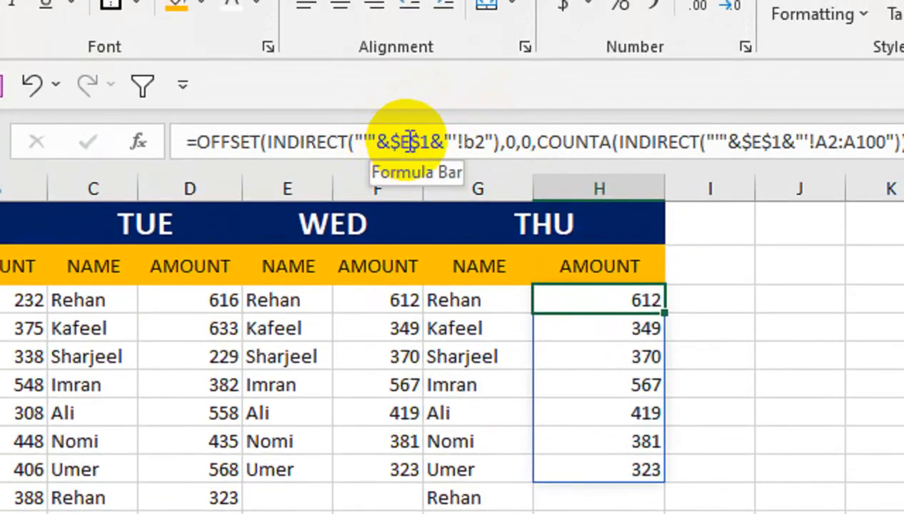
pyautogui.click(411, 142)
pyautogui.press('BackSpace')
pyautogui.write('G')
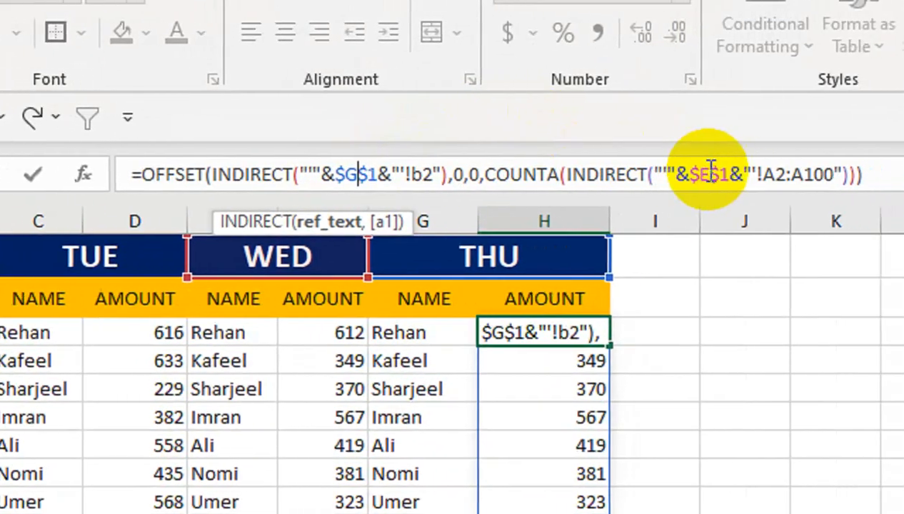
pyautogui.click(766, 142)
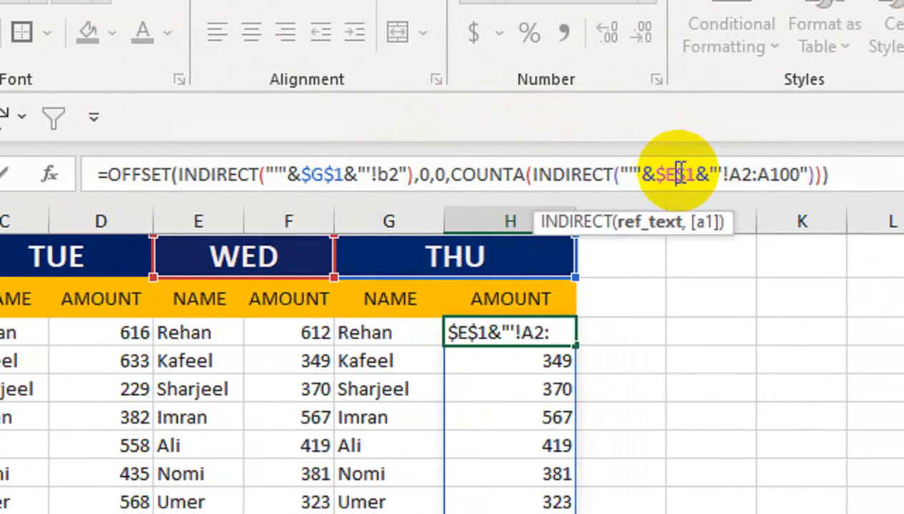
pyautogui.press('BackSpace')
pyautogui.write('G')
pyautogui.press('Return')
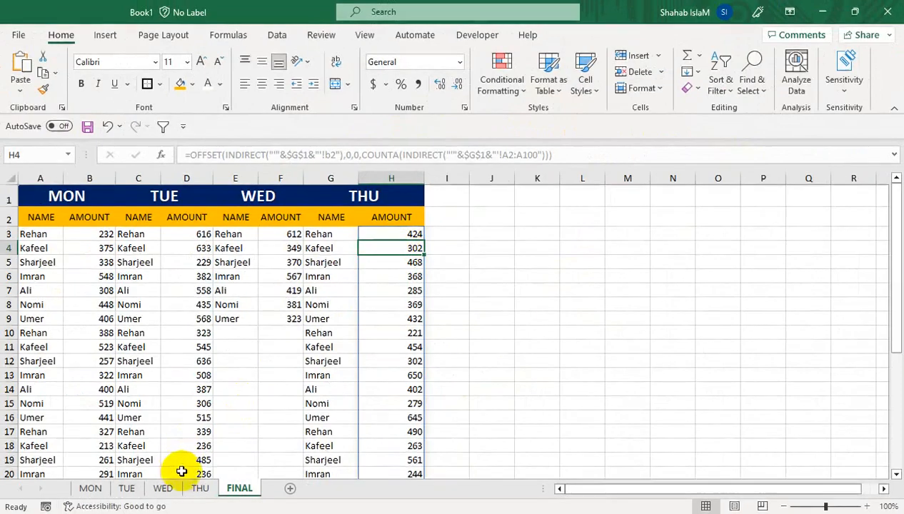
# - Compare the THU sheet's names and amounts with the THU columns on the FINAL sheet
pyautogui.click(199, 488)
pyautogui.moveTo(214, 252); pyautogui.dragTo(175, 192)
pyautogui.click(81, 223)
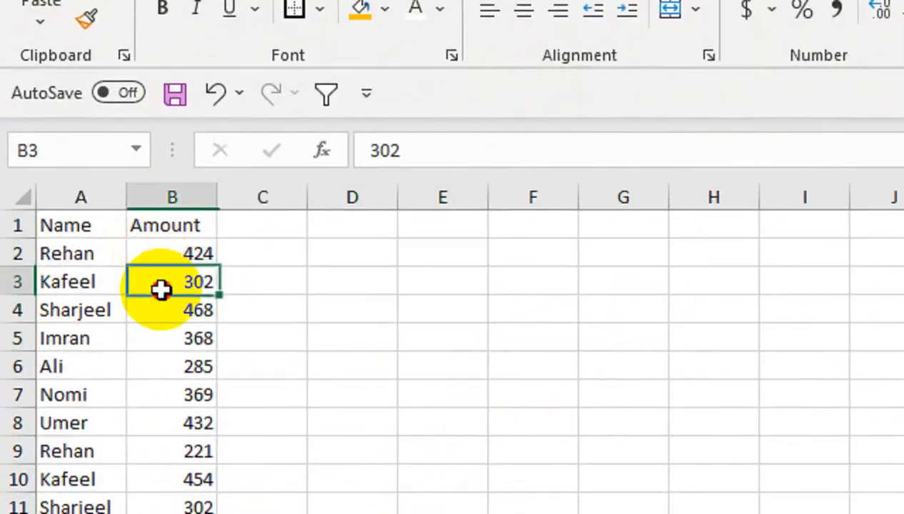
pyautogui.hotkey('ctrl', 'Down')
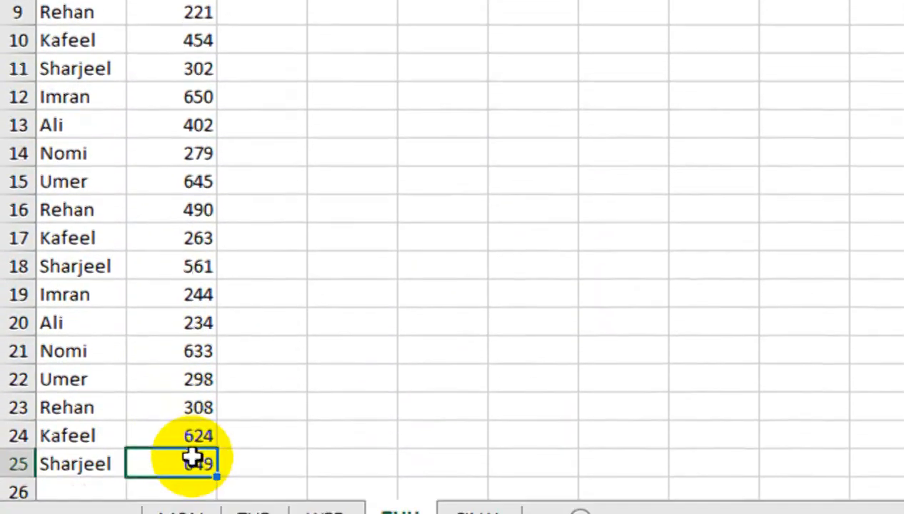
pyautogui.click(460, 465)
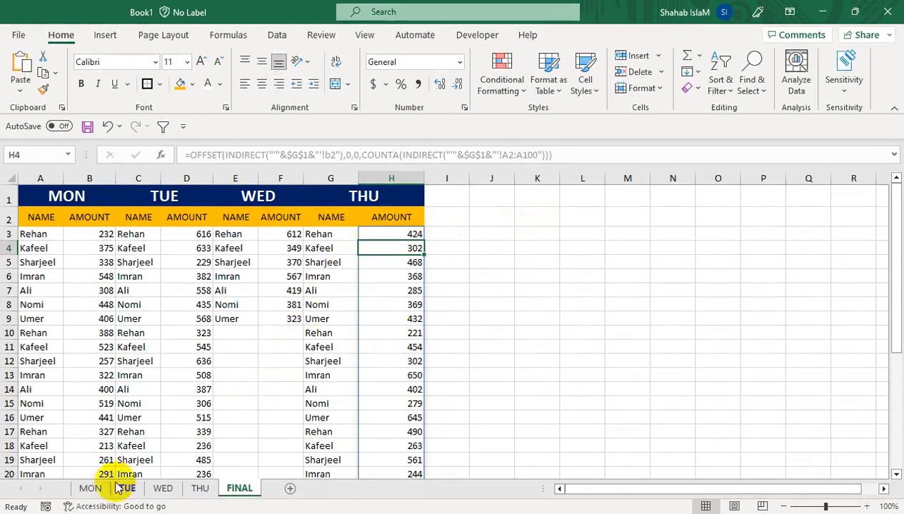
# - Copy the MON sheet's name column and paste it into a new sheet
pyautogui.click(90, 488)
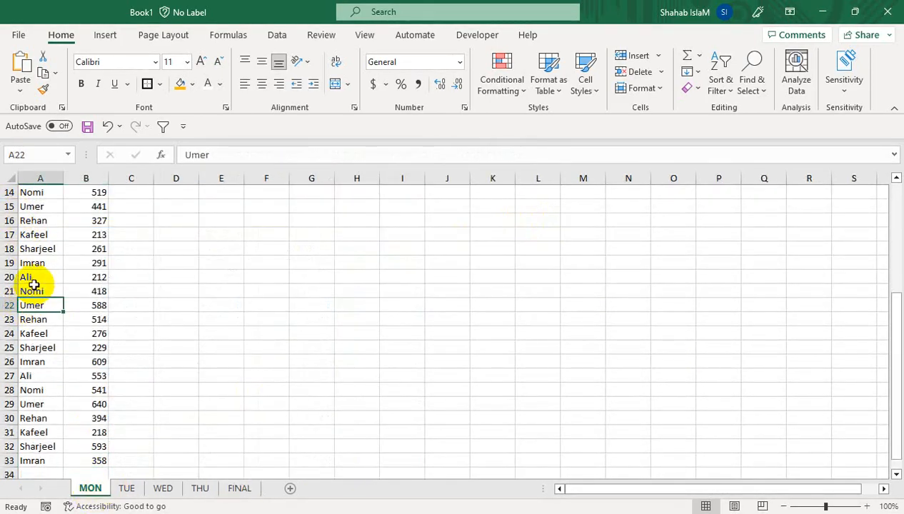
pyautogui.hotkey('ctrl', 'Home')
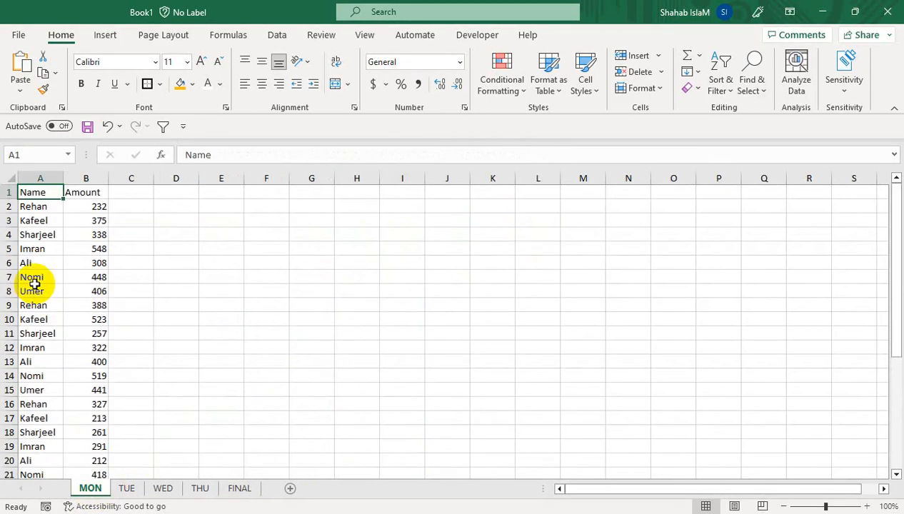
pyautogui.hotkey('ctrl', 'shift', 'Down')
pyautogui.hotkey('ctrl', 'c')
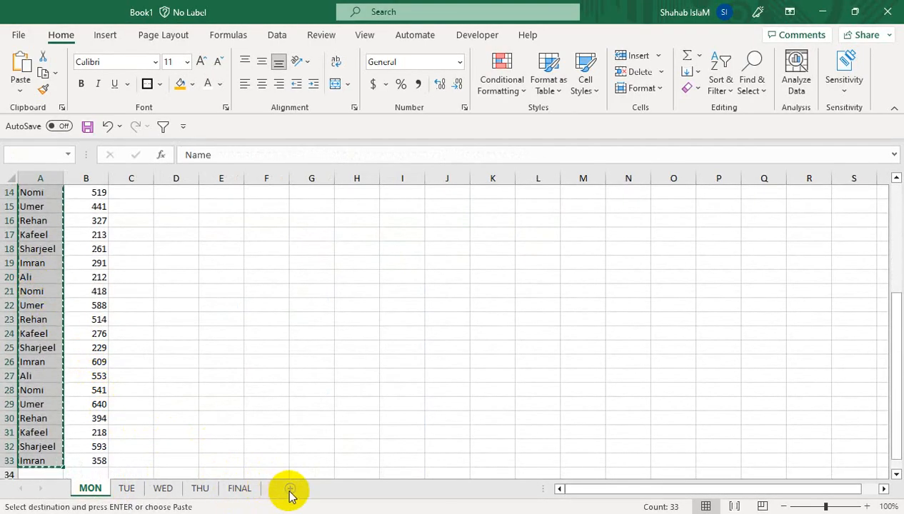
pyautogui.click(238, 489)
pyautogui.click(290, 489)
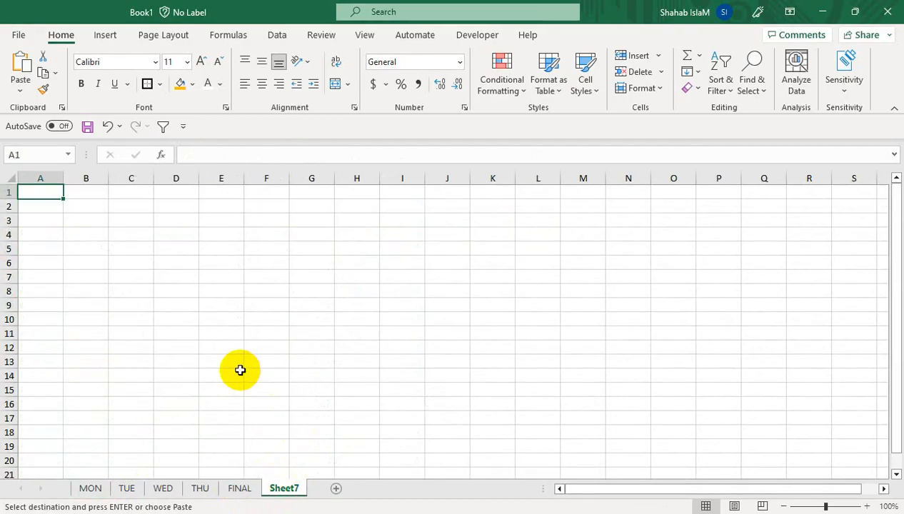
pyautogui.hotkey('ctrl', 'v')
pyautogui.click(34, 194)
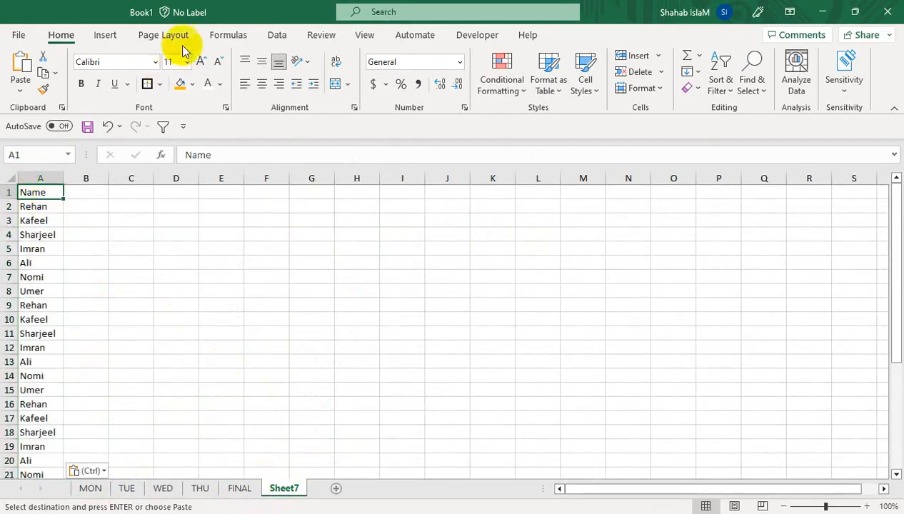
# - Remove duplicate names from the pasted column with Remove Duplicates
pyautogui.click(275, 37)
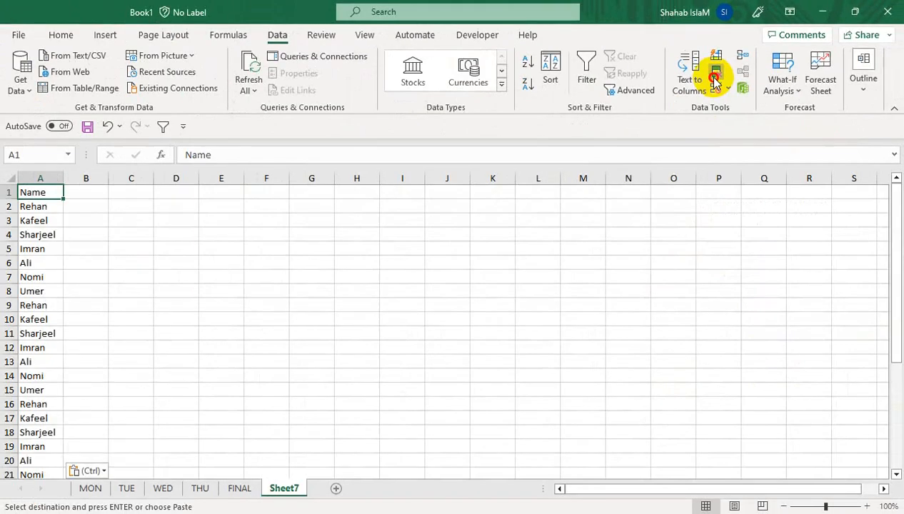
pyautogui.click(659, 150)
pyautogui.moveTo(441, 281); pyautogui.dragTo(78, 165)
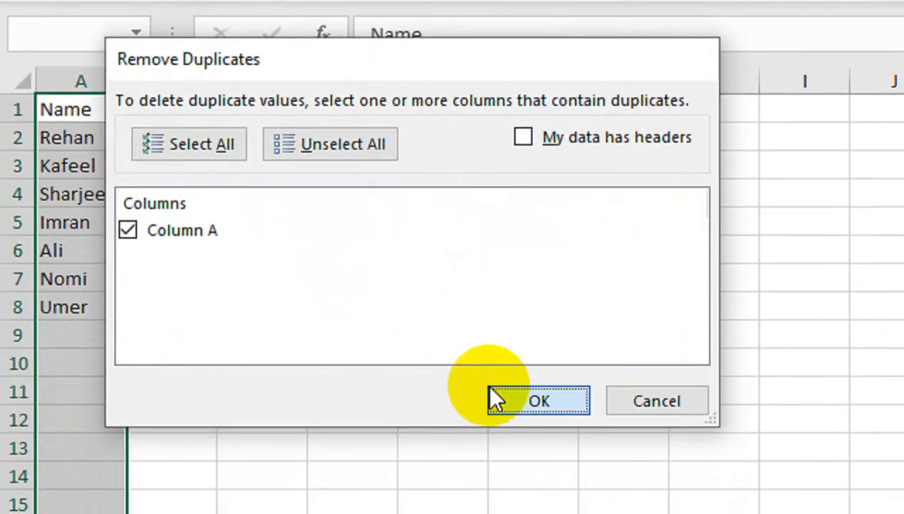
pyautogui.click(500, 465)
pyautogui.click(716, 332)
# - Copy the unique names list into column J of the FINAL sheet, starting at J5
pyautogui.moveTo(66, 131); pyautogui.dragTo(47, 334)
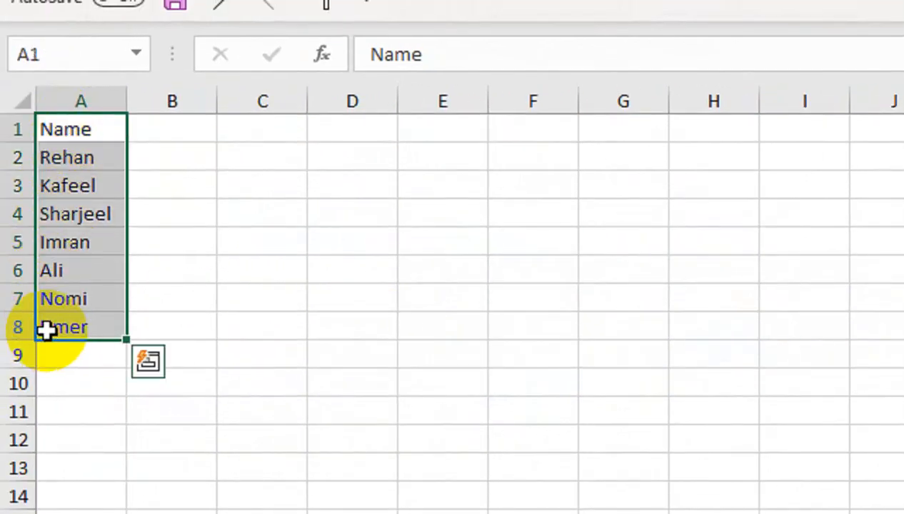
pyautogui.hotkey('ctrl', 'c')
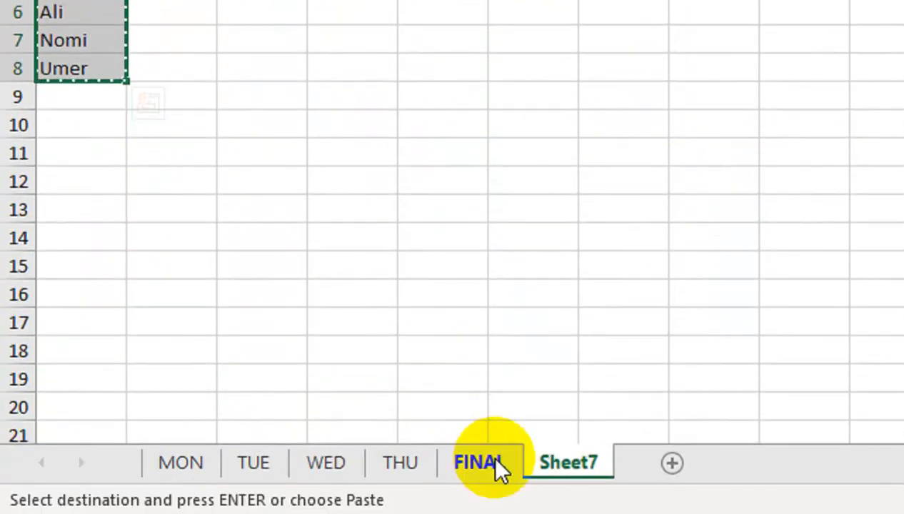
pyautogui.click(493, 465)
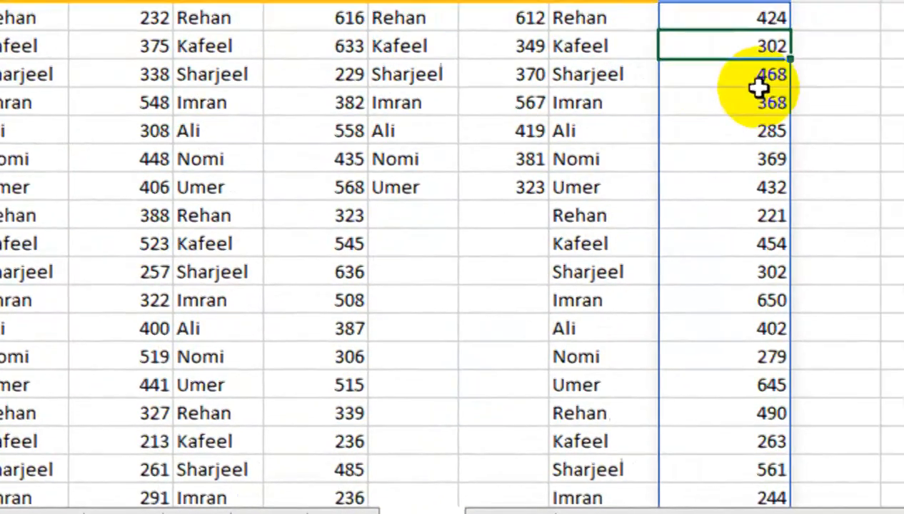
pyautogui.click(680, 130)
pyautogui.hotkey('ctrl', 'v')
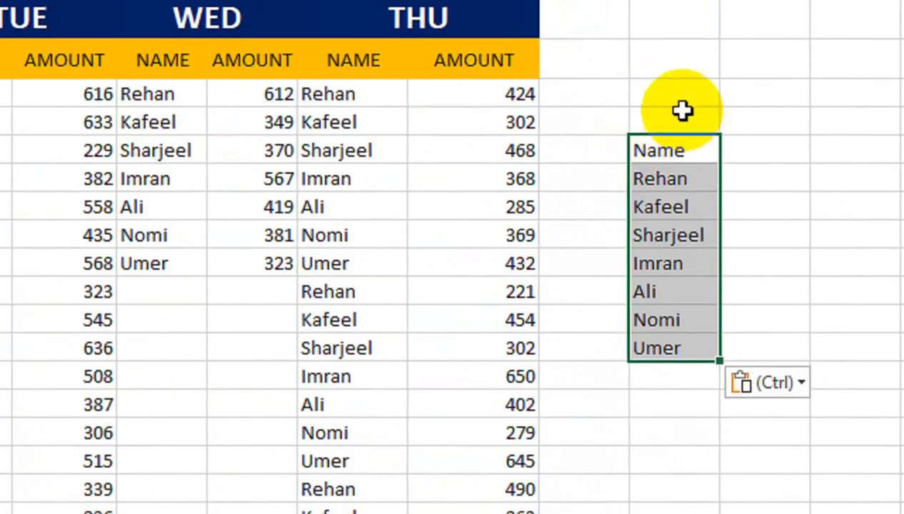
pyautogui.click(671, 85)
pyautogui.click(745, 136)
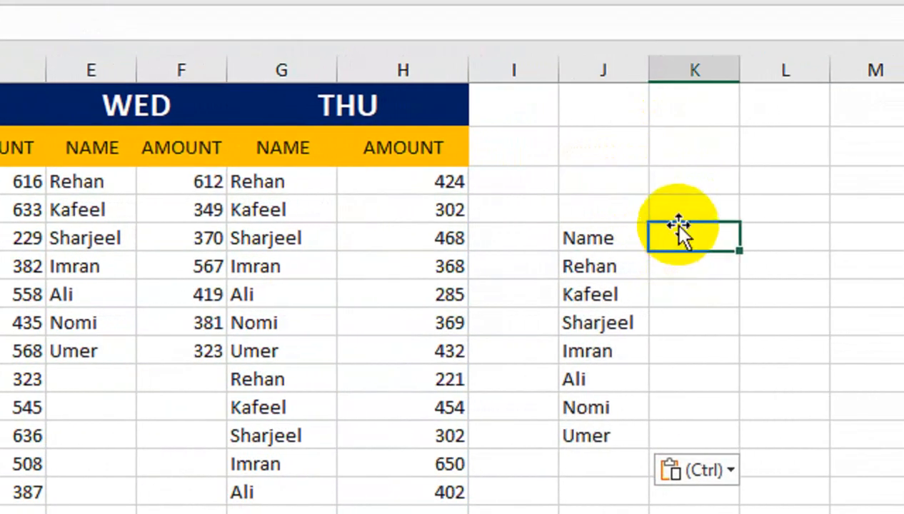
# - Enter MON in K4 and fill the day headers across through THU
pyautogui.click(693, 209)
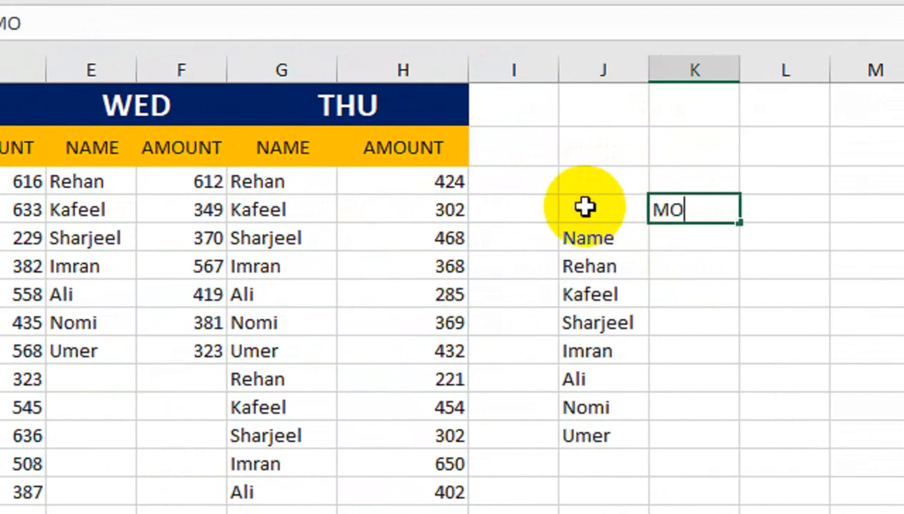
pyautogui.click(670, 265)
pyautogui.click(700, 210)
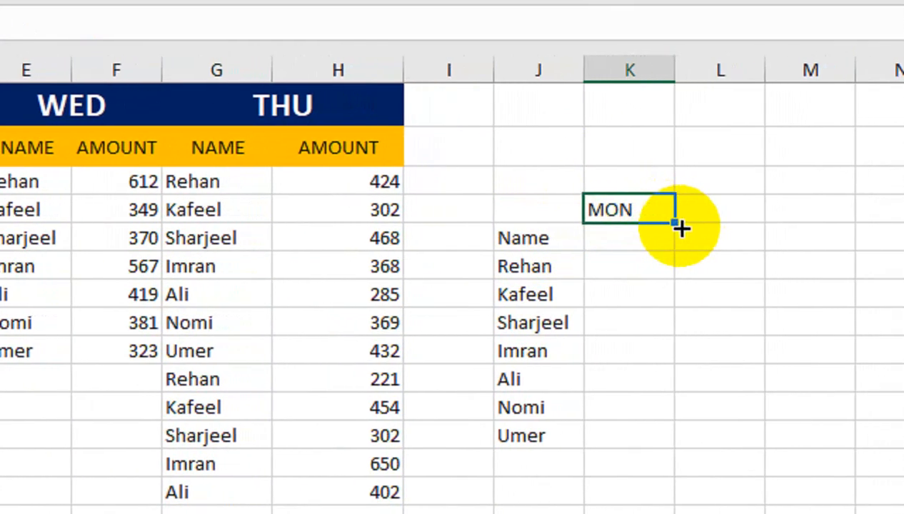
pyautogui.moveTo(747, 228); pyautogui.dragTo(782, 226)
# - Center the MON–THU headers and move them down to row 5 beside the Name header
pyautogui.click(557, 208)
pyautogui.moveTo(578, 223); pyautogui.dragTo(718, 262)
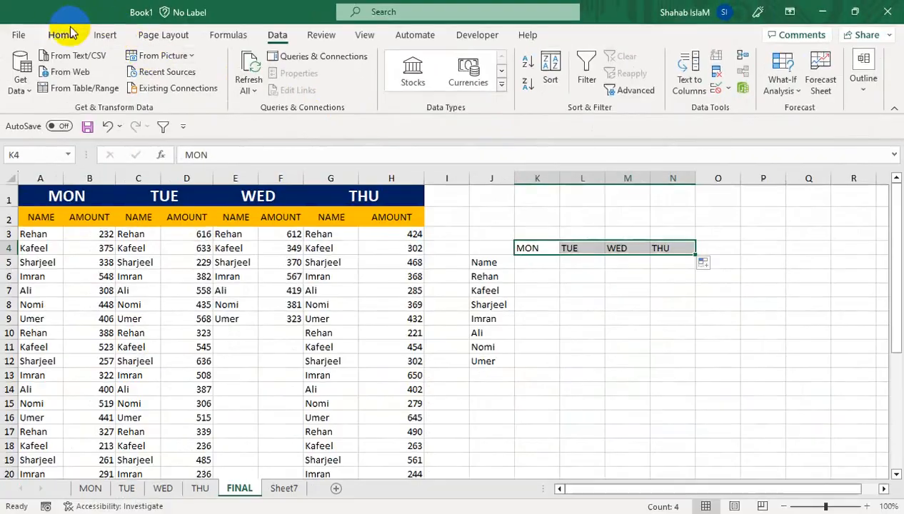
pyautogui.click(61, 34)
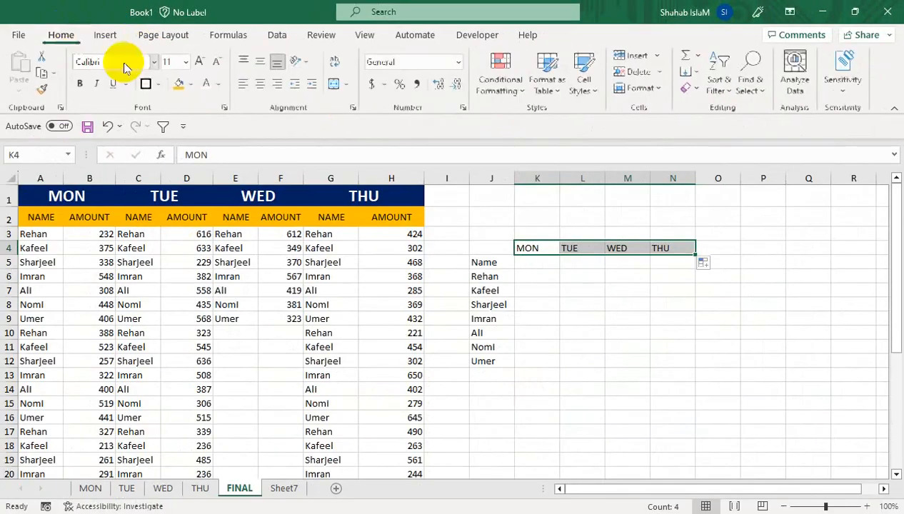
pyautogui.click(551, 265)
pyautogui.moveTo(527, 252); pyautogui.dragTo(620, 266)
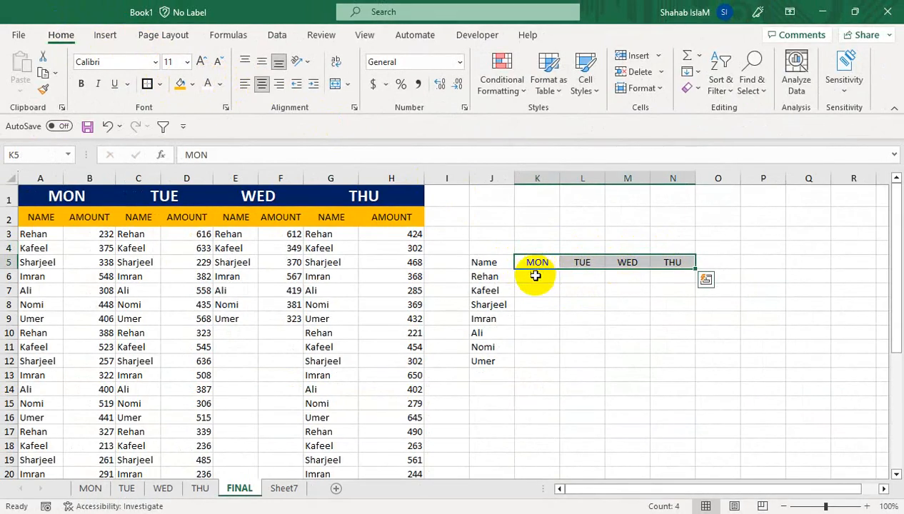
pyautogui.click(536, 276)
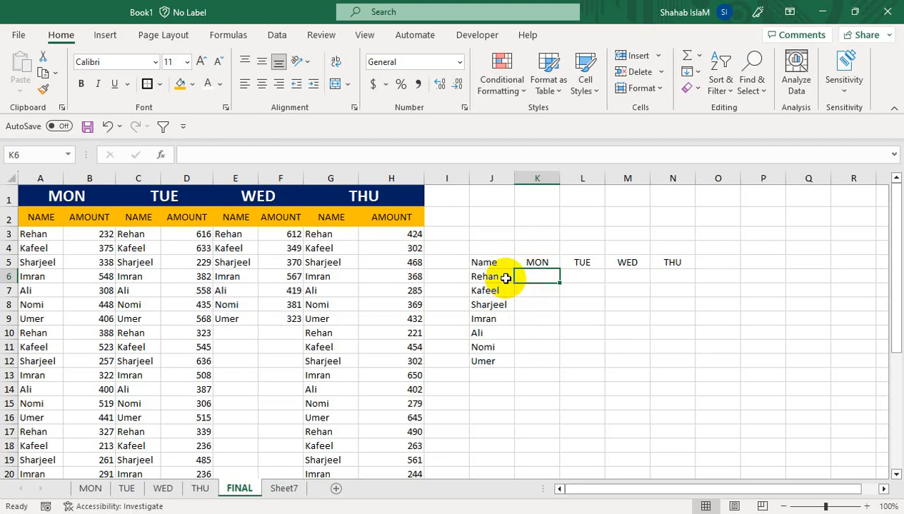
# - Enter =SUMIF(A3#,J6,B3#) in K6 to total the MON amounts for the name in J6
pyautogui.write('=SUMIF')
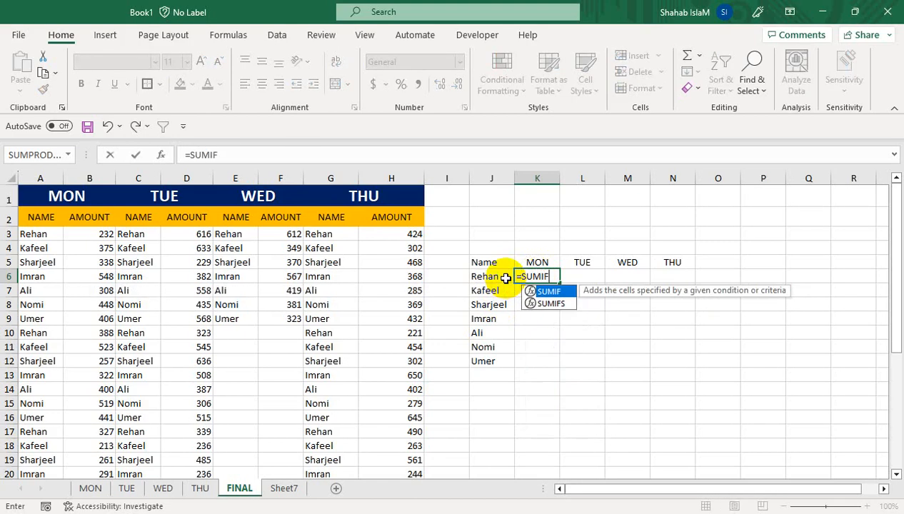
pyautogui.write('(')
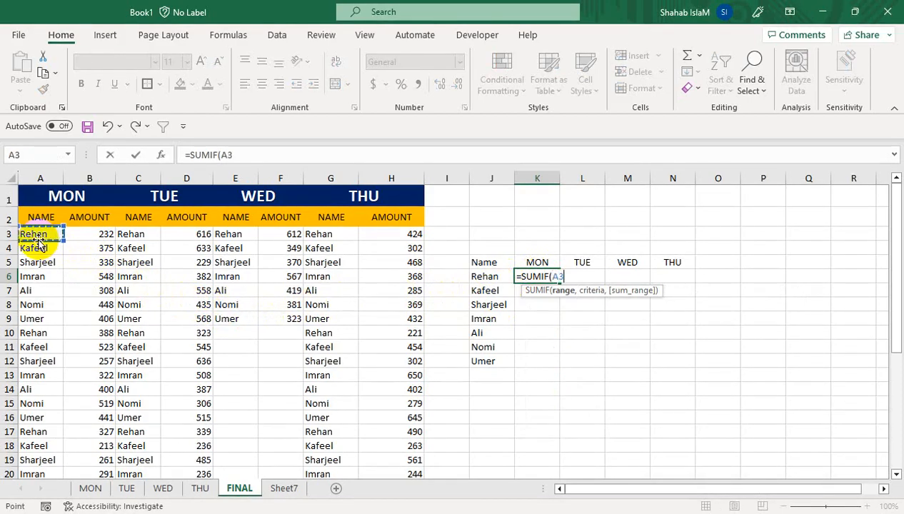
pyautogui.hotkey('ctrl', 'shift', 'Down')
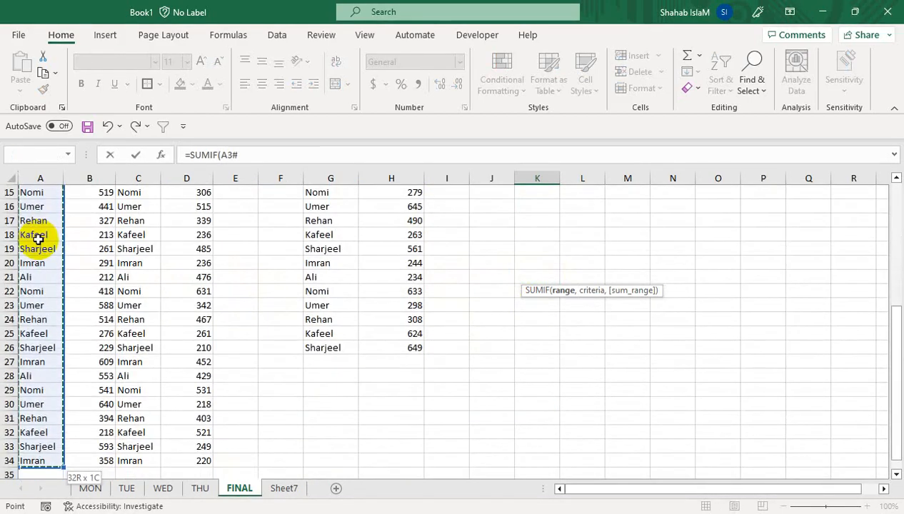
pyautogui.write(',')
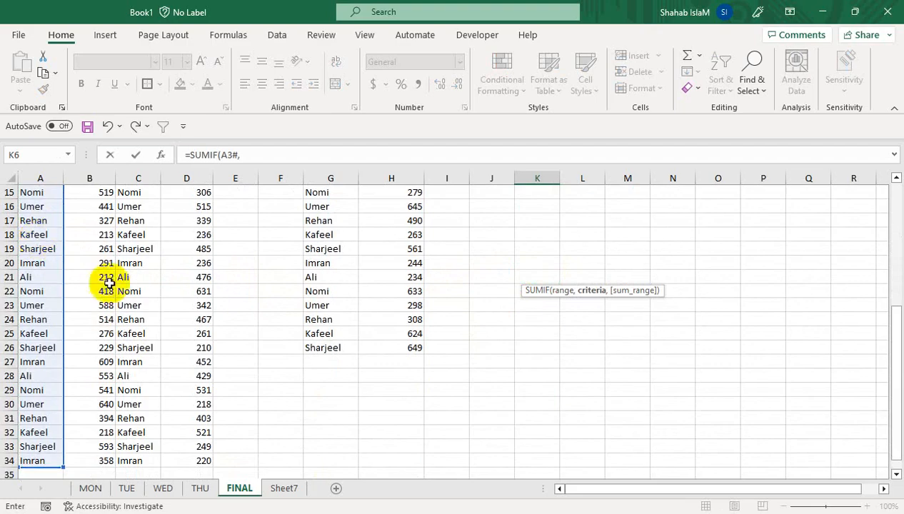
pyautogui.moveTo(891, 313); pyautogui.dragTo(896, 183)
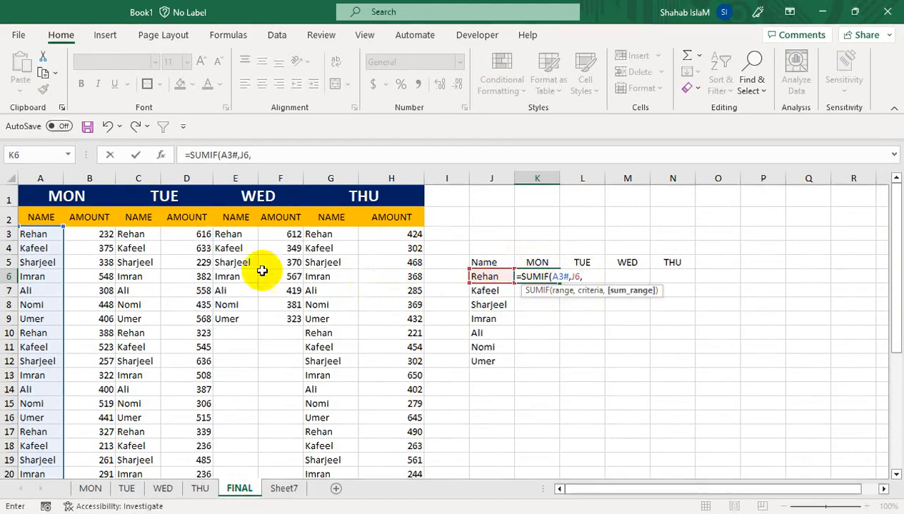
pyautogui.hotkey('ctrl', 'shift', 'Down')
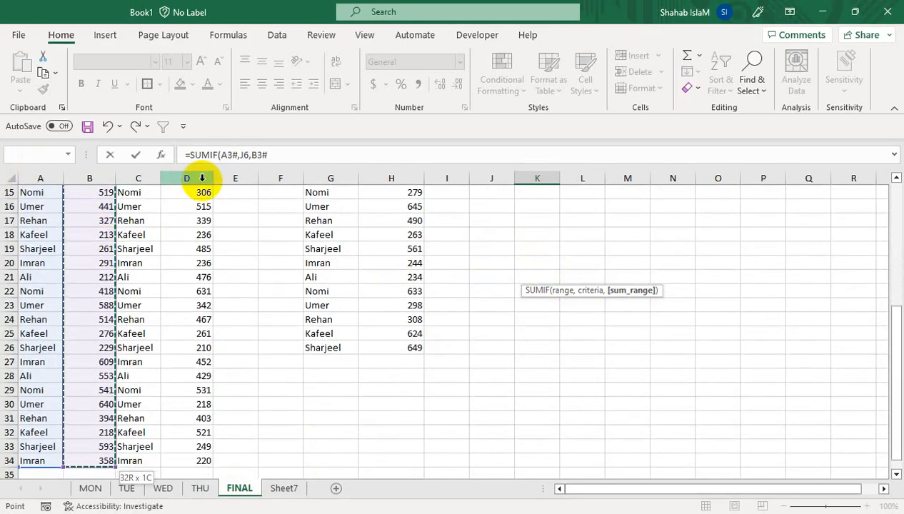
pyautogui.press('Return')
pyautogui.press('Up')
pyautogui.press('Up')
pyautogui.press('Up')
pyautogui.press('Up')
pyautogui.press('Up')
pyautogui.press('Down')
pyautogui.press('Down')
pyautogui.press('Down')
pyautogui.press('Down')
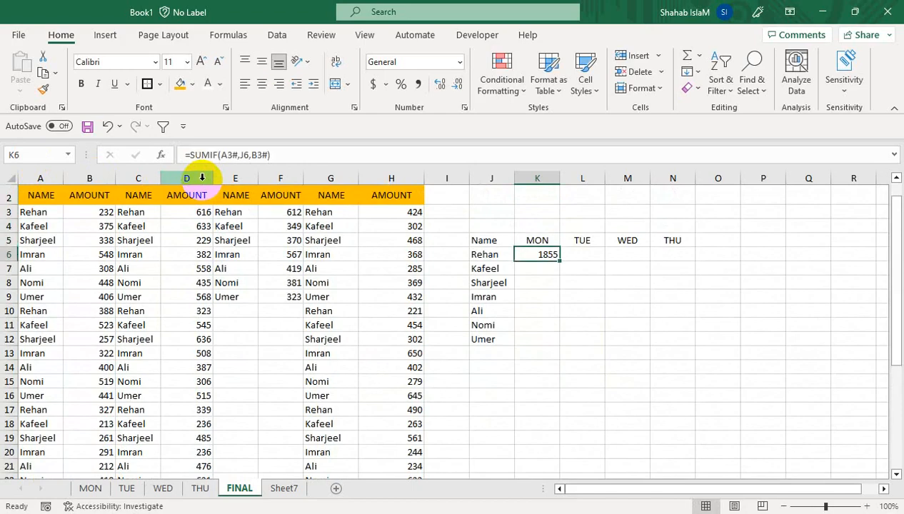
# - Lock K6's references so the formula reads =SUMIF(A$3#,$J6,B$3#)
pyautogui.moveTo(599, 254); pyautogui.dragTo(561, 207)
pyautogui.click(536, 278)
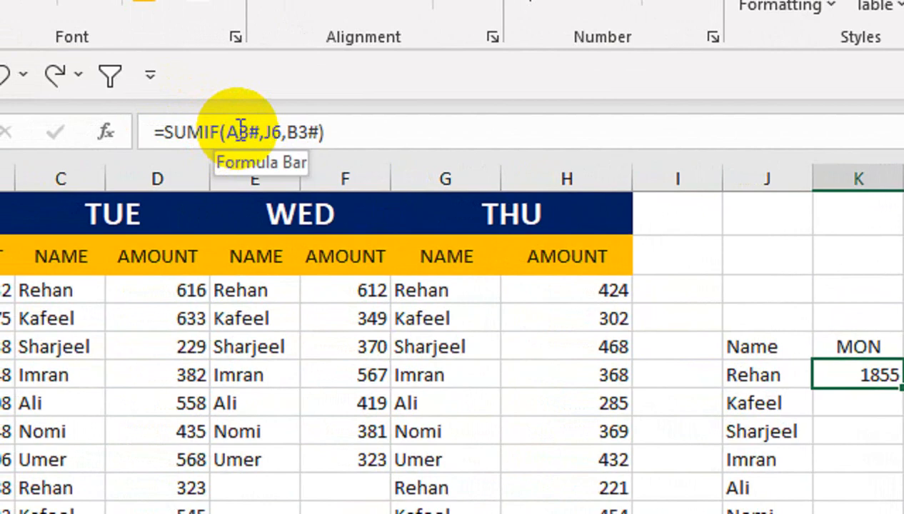
pyautogui.click(241, 131)
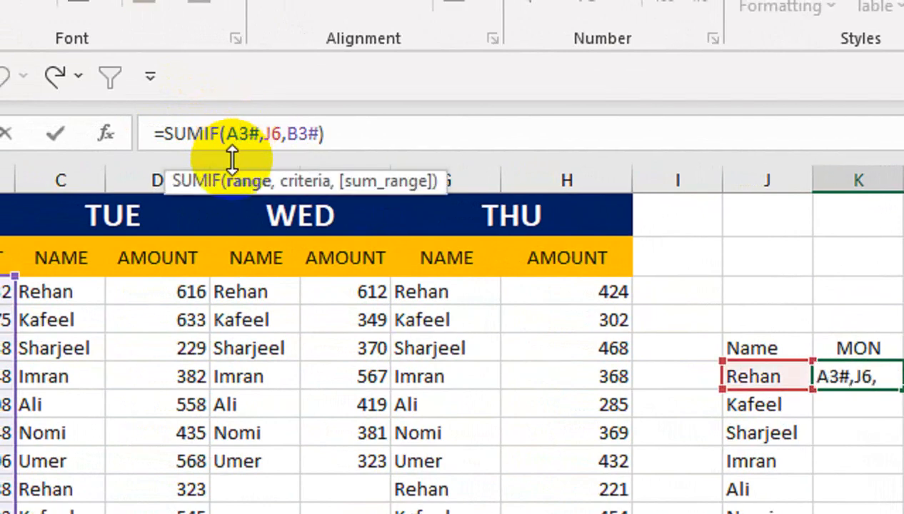
pyautogui.write('$')
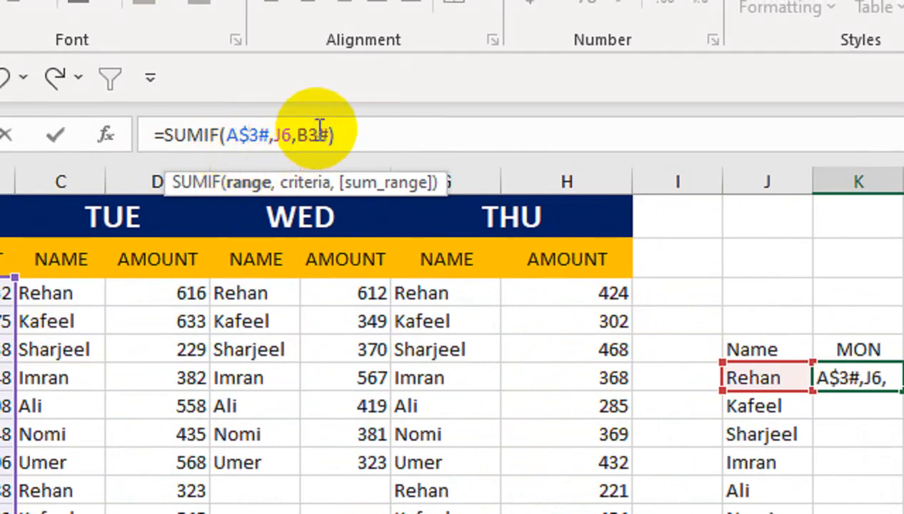
pyautogui.click(308, 135)
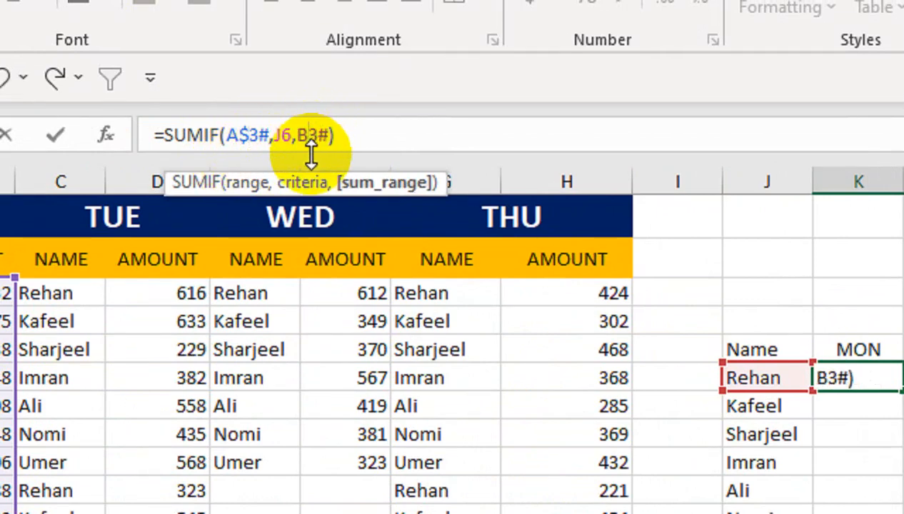
pyautogui.click(272, 135)
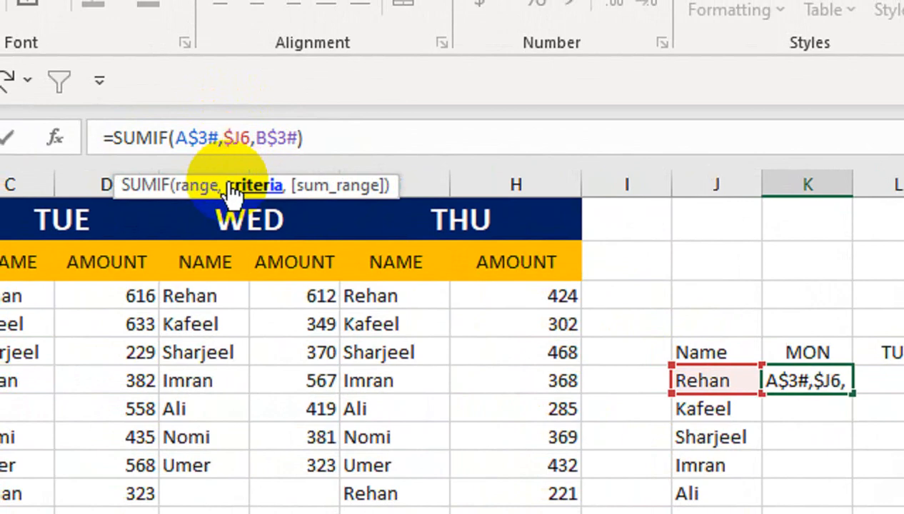
pyautogui.press('Return')
# - Fill the K6 SUMIF formula down the MON column through Umer's row
pyautogui.click(805, 372)
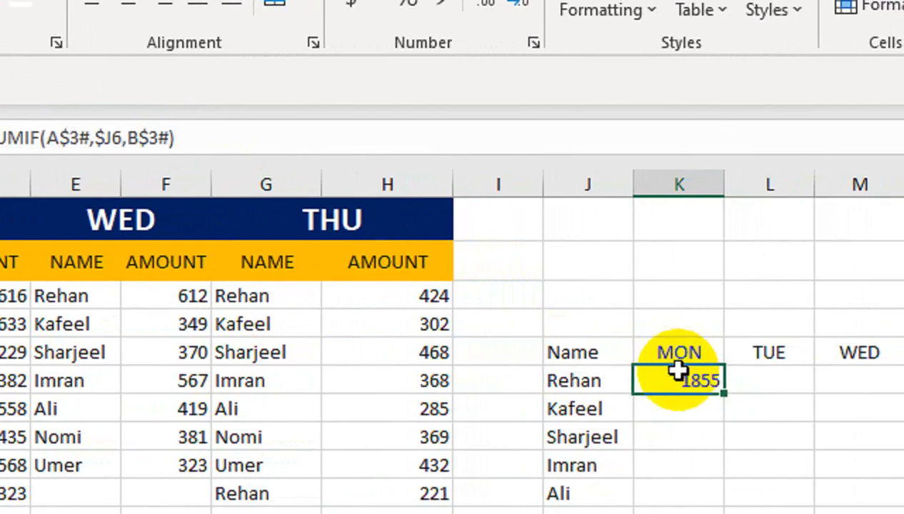
pyautogui.moveTo(726, 397); pyautogui.dragTo(724, 513)
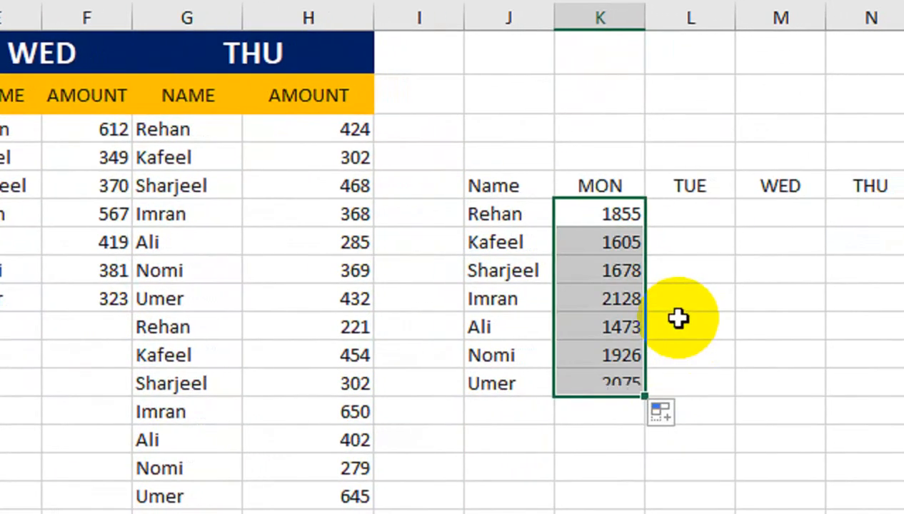
# - Fill the MON formulas across the TUE, WED and THU columns
pyautogui.moveTo(647, 395); pyautogui.dragTo(903, 377)
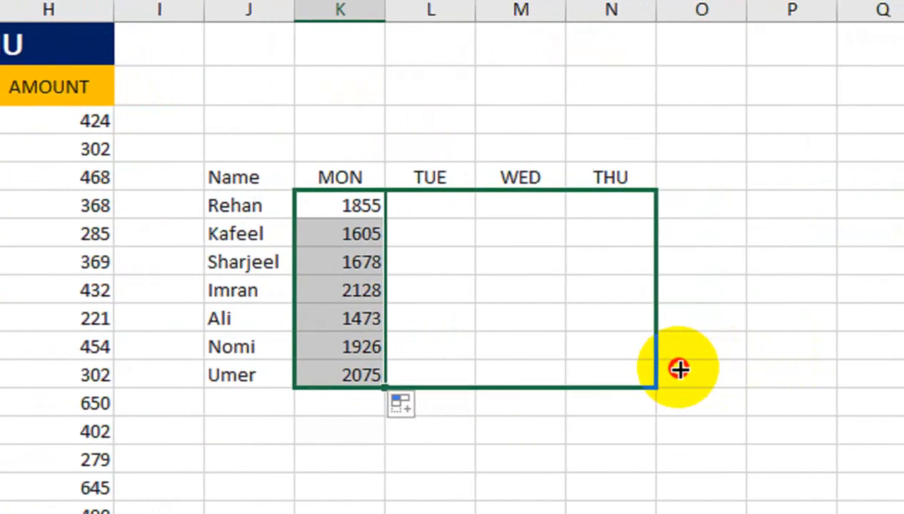
pyautogui.moveTo(679, 368); pyautogui.dragTo(677, 367)
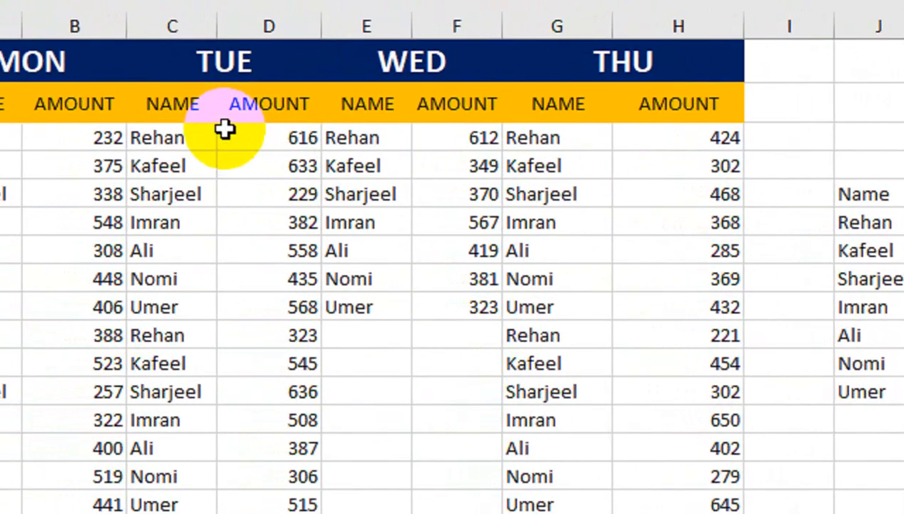
pyautogui.click(678, 228)
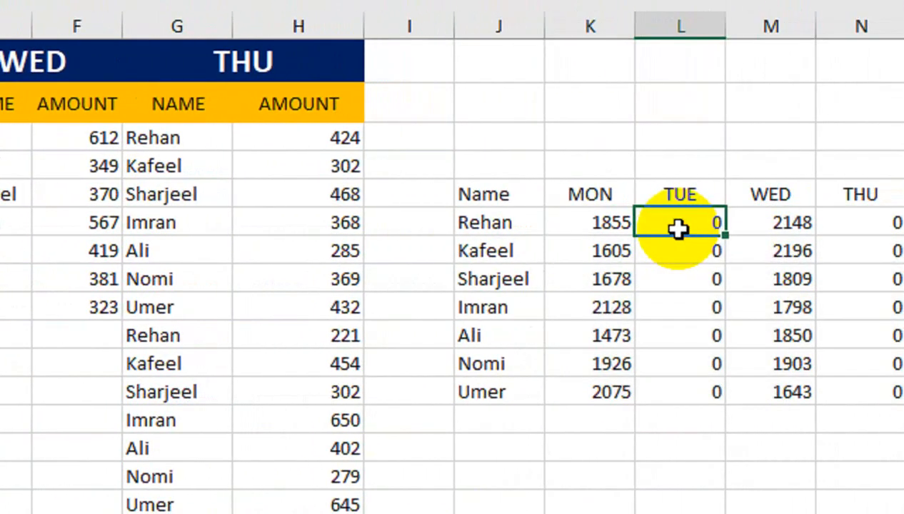
pyautogui.click(591, 220)
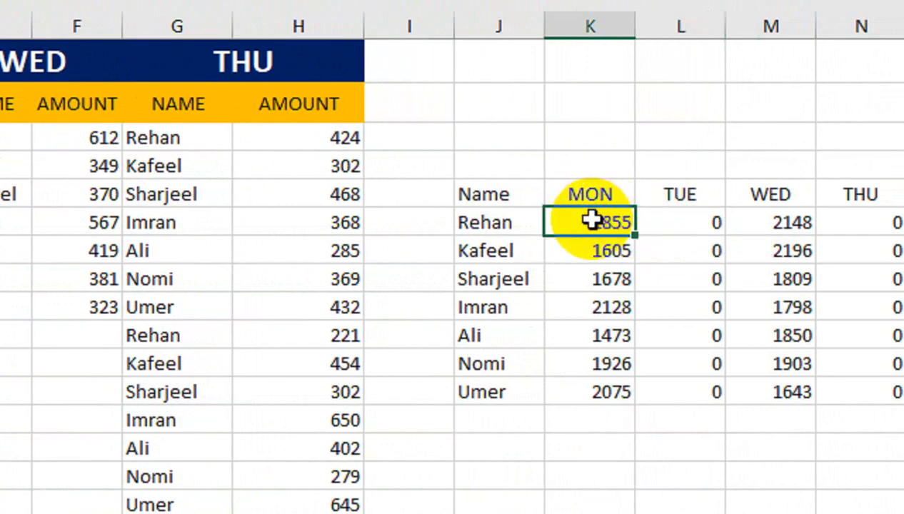
pyautogui.click(679, 232)
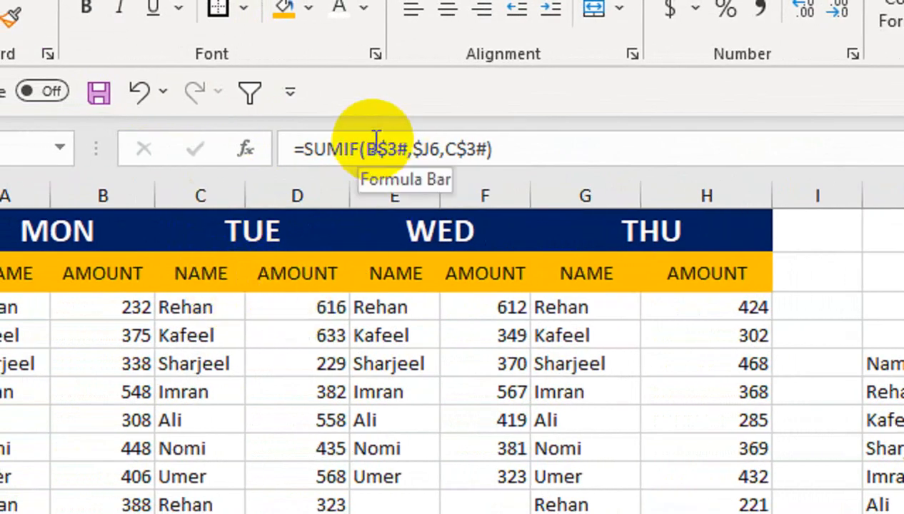
# - Change L6's formula to =SUMIF(C$3#,$J6,D$3#) and fill it down the TUE column
pyautogui.click(377, 146)
pyautogui.press('BackSpace')
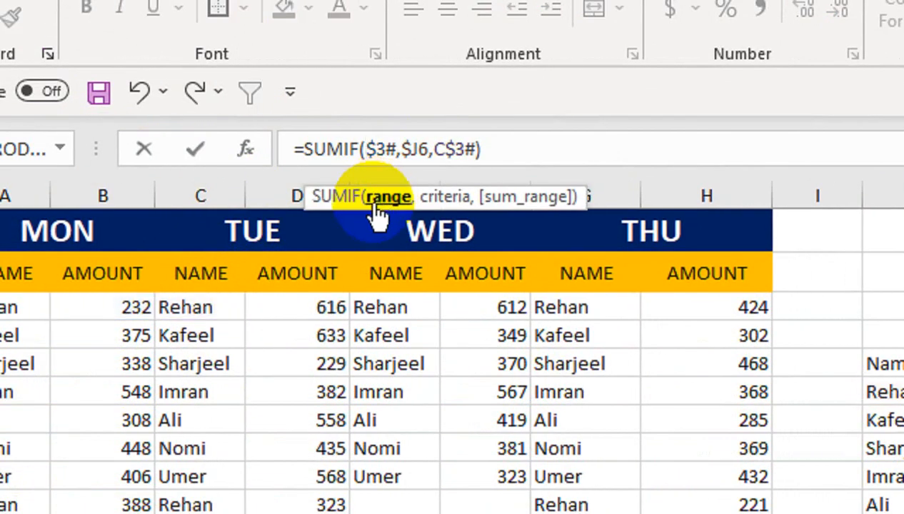
pyautogui.write('C')
pyautogui.click(455, 148)
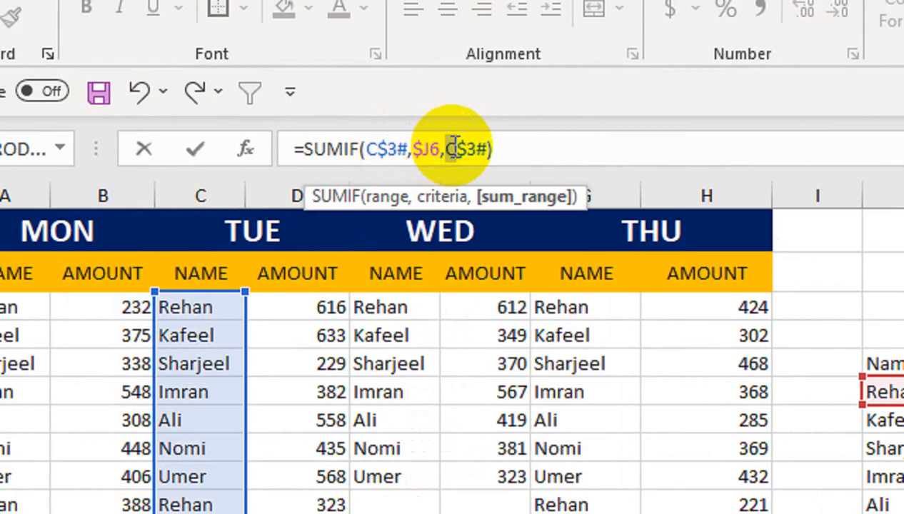
pyautogui.write('D')
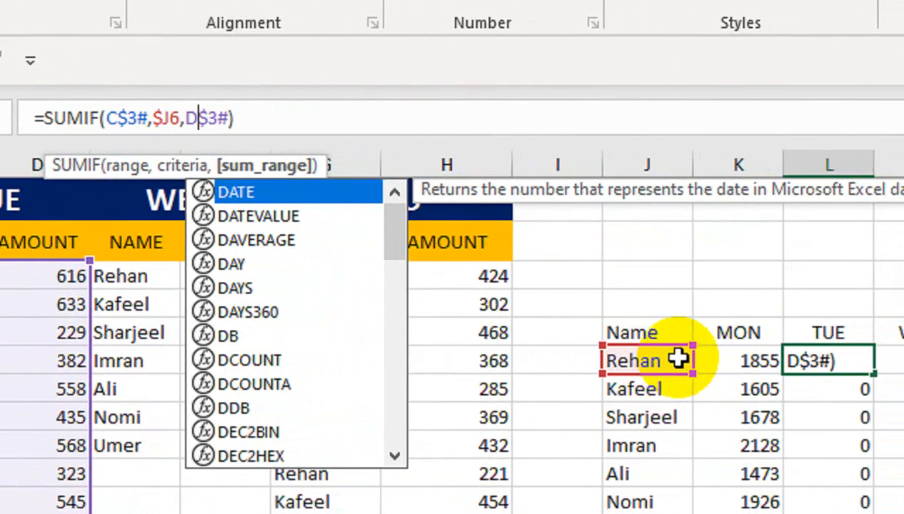
pyautogui.press('Return')
pyautogui.click(831, 361)
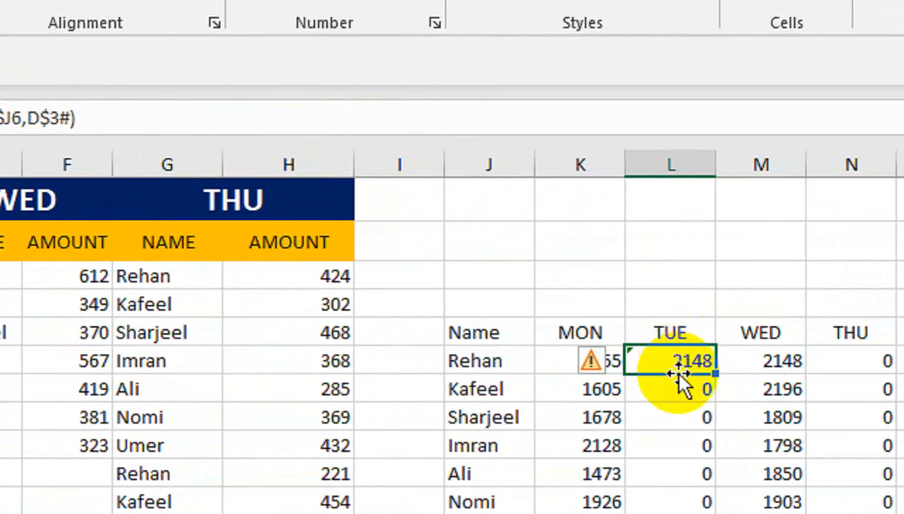
pyautogui.moveTo(715, 373); pyautogui.dragTo(714, 513)
# - Clear all the formulas from the TUE, WED and THU columns
pyautogui.click(715, 204)
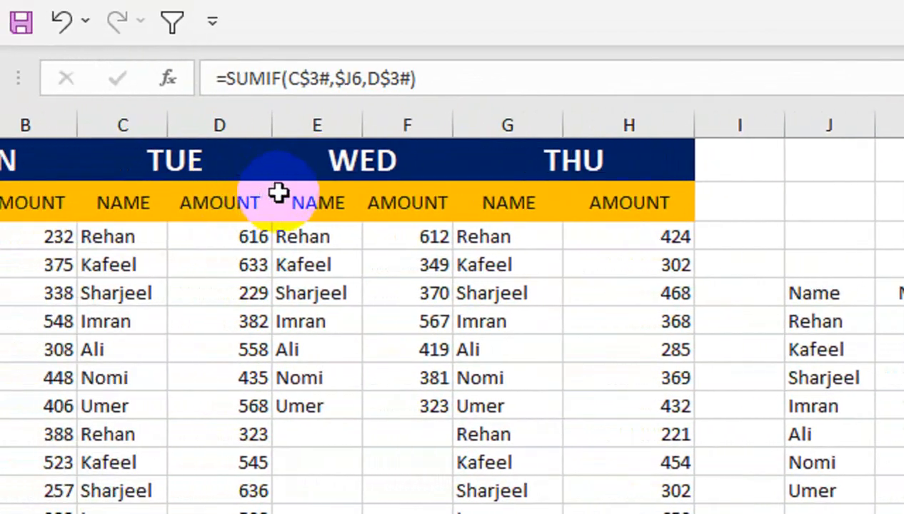
pyautogui.moveTo(668, 321); pyautogui.dragTo(634, 454)
pyautogui.moveTo(635, 387); pyautogui.dragTo(637, 422)
pyautogui.moveTo(727, 254); pyautogui.dragTo(903, 425)
pyautogui.press('Delete')
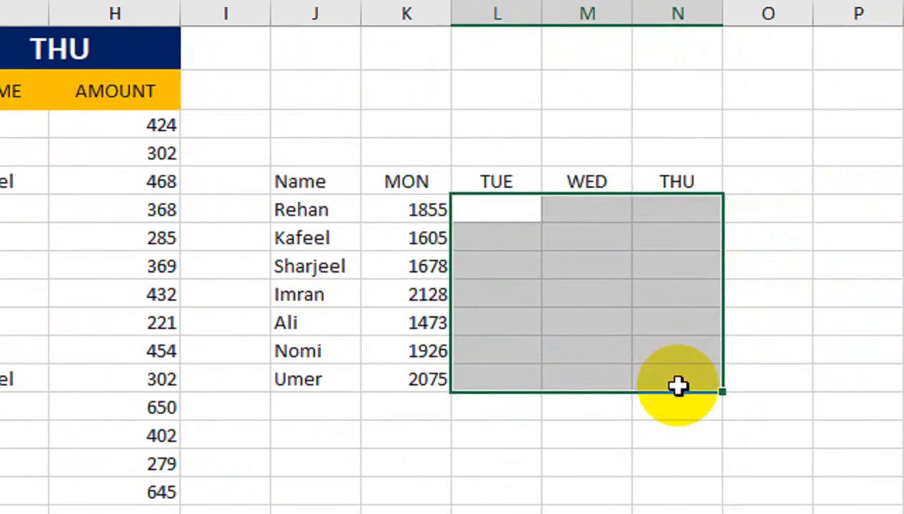
# - Enter =SUMIF(C3#,J6,D3) in L6 for the TUE total of the name in J6
pyautogui.press('Left')
pyautogui.press('Right')
pyautogui.write('=SUMI')
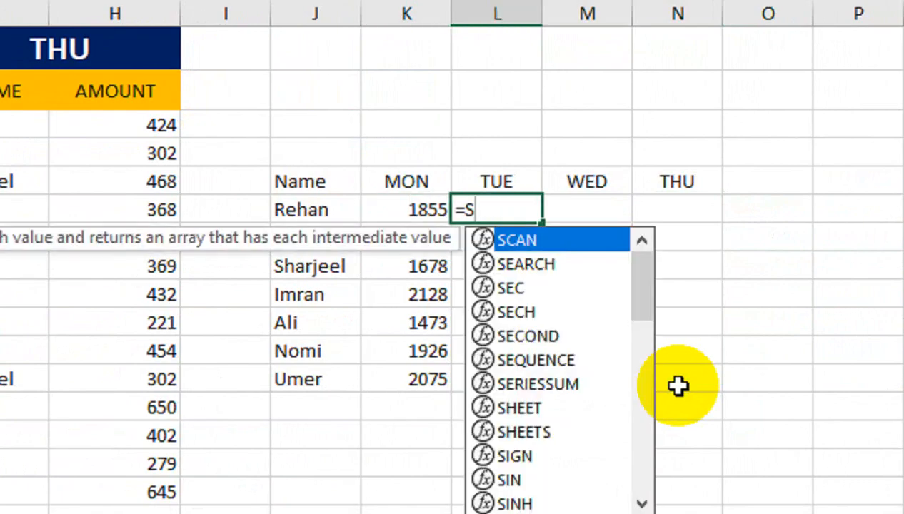
pyautogui.write('F(')
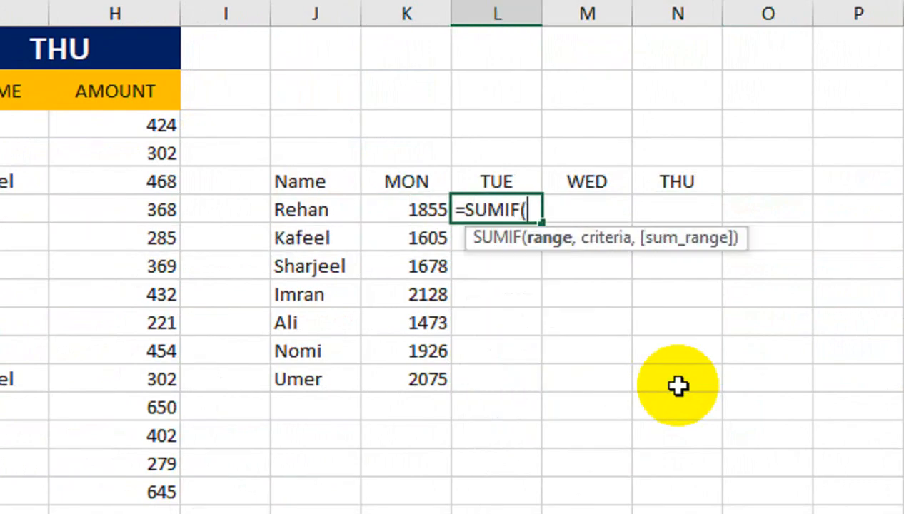
pyautogui.click(224, 136)
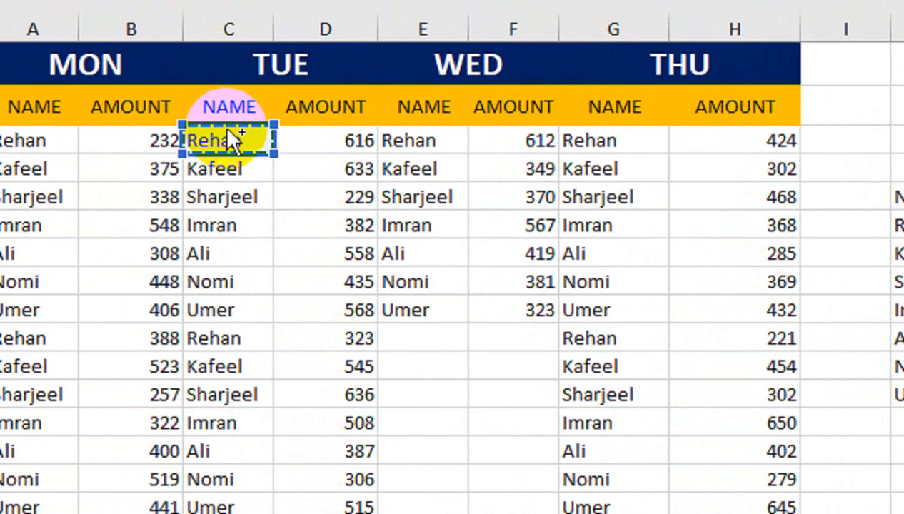
pyautogui.hotkey('ctrl', 'shift', 'Down')
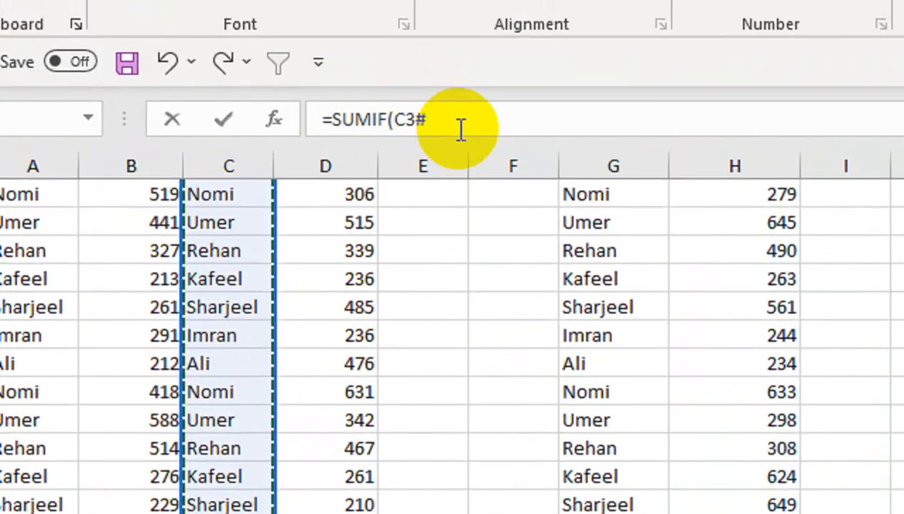
pyautogui.write(',')
pyautogui.click(691, 326)
pyautogui.press('Up')
pyautogui.press('Up')
pyautogui.press('Up')
pyautogui.press('Up')
pyautogui.press('Up')
pyautogui.press('Up')
pyautogui.press('Up')
pyautogui.press('Up')
pyautogui.press('Up')
pyautogui.press('Up')
pyautogui.press('Up')
pyautogui.press('Up')
pyautogui.press('Up')
pyautogui.press('Up')
pyautogui.press('Up')
pyautogui.press('Up')
pyautogui.press('Up')
pyautogui.press('Up')
pyautogui.press('Up')
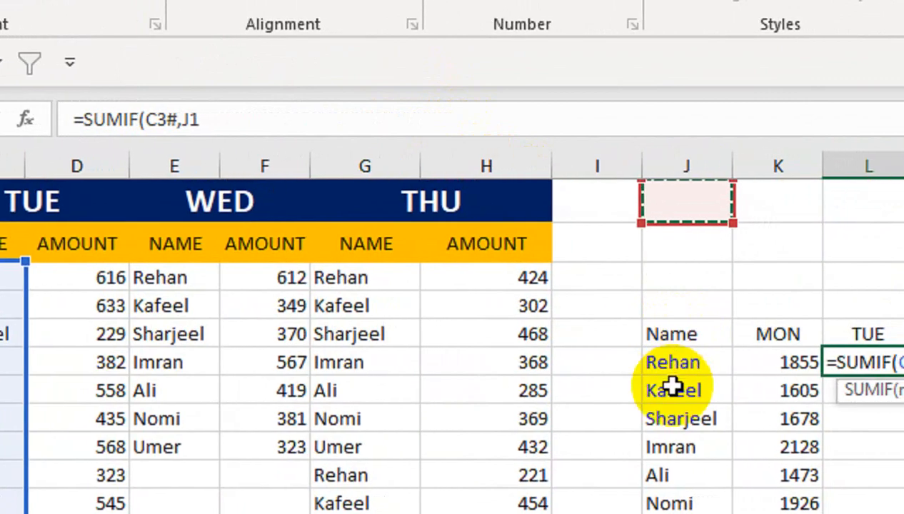
pyautogui.click(706, 364)
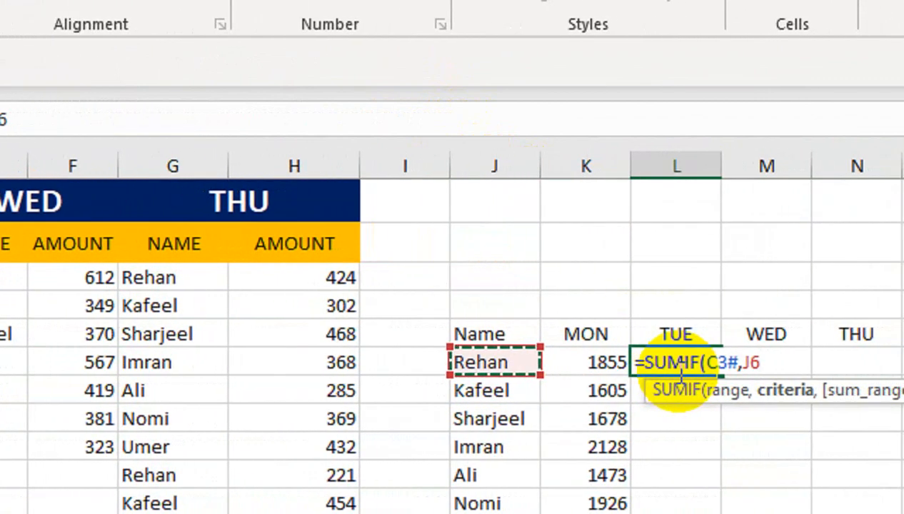
pyautogui.write(',')
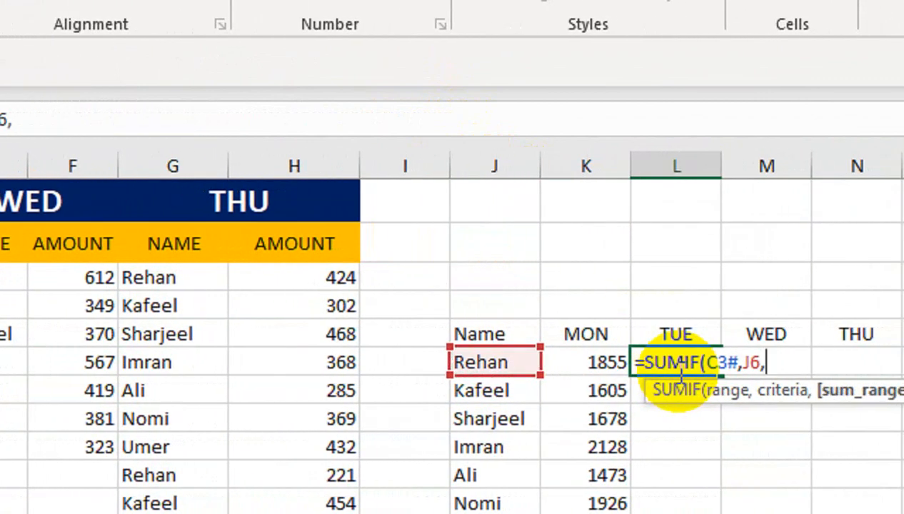
pyautogui.click(220, 267)
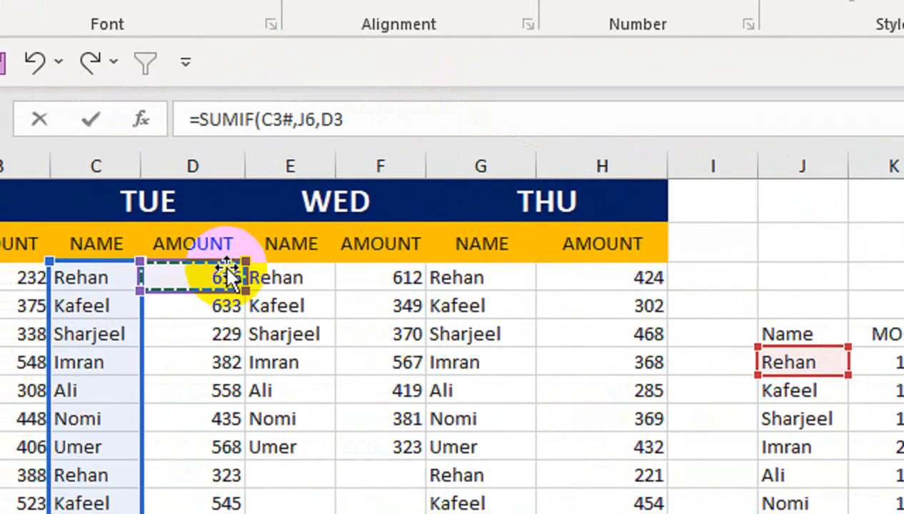
pyautogui.hotkey('ctrl', 'shift', 'Return')
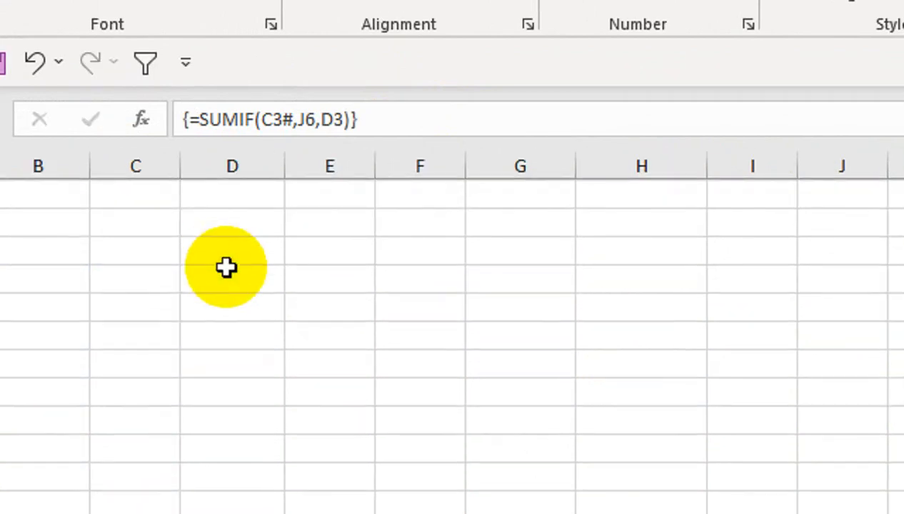
# - Edit L6's sum range to D3# so the formula reads =SUMIF(C3#,J6,D3#)
pyautogui.press('Return')
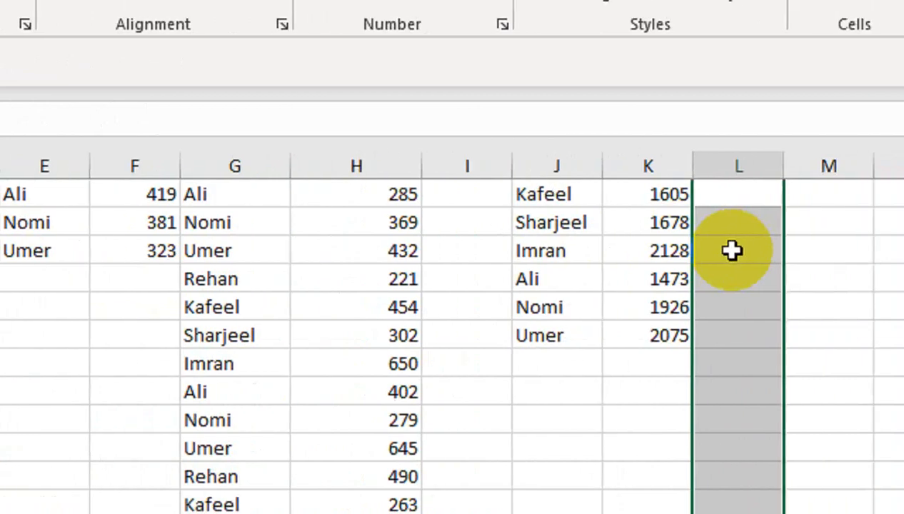
pyautogui.moveTo(747, 250); pyautogui.dragTo(678, 121)
pyautogui.click(655, 236)
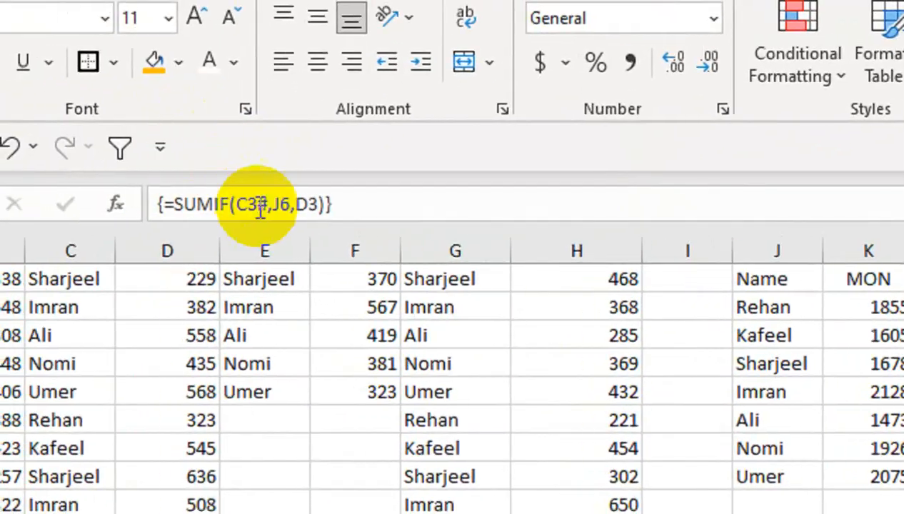
pyautogui.click(317, 203)
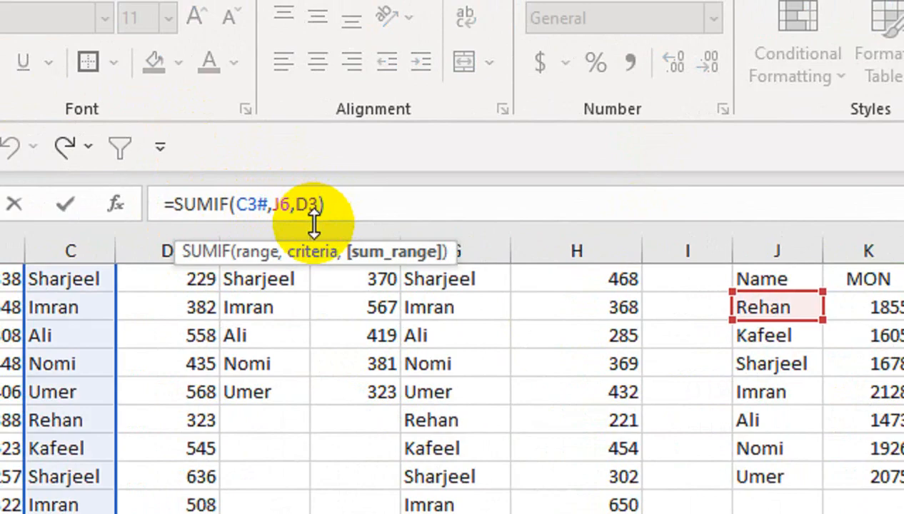
pyautogui.write('#')
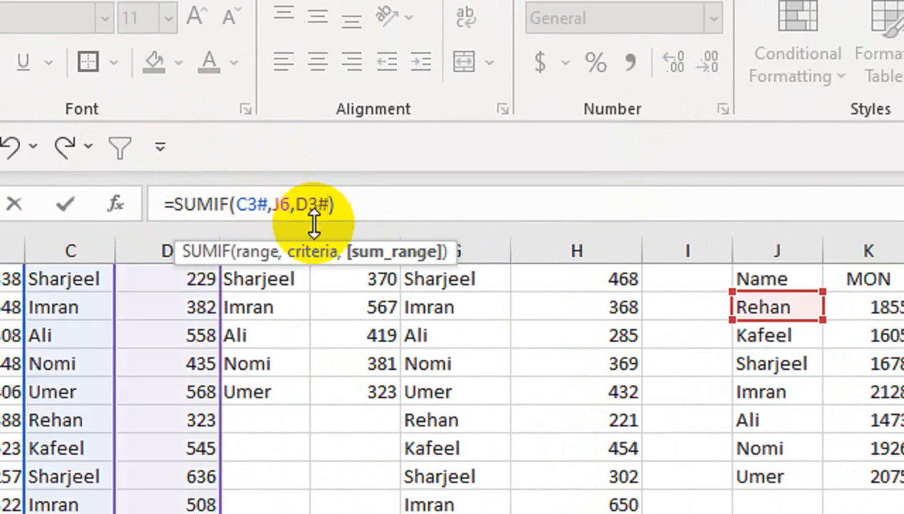
pyautogui.press('Return')
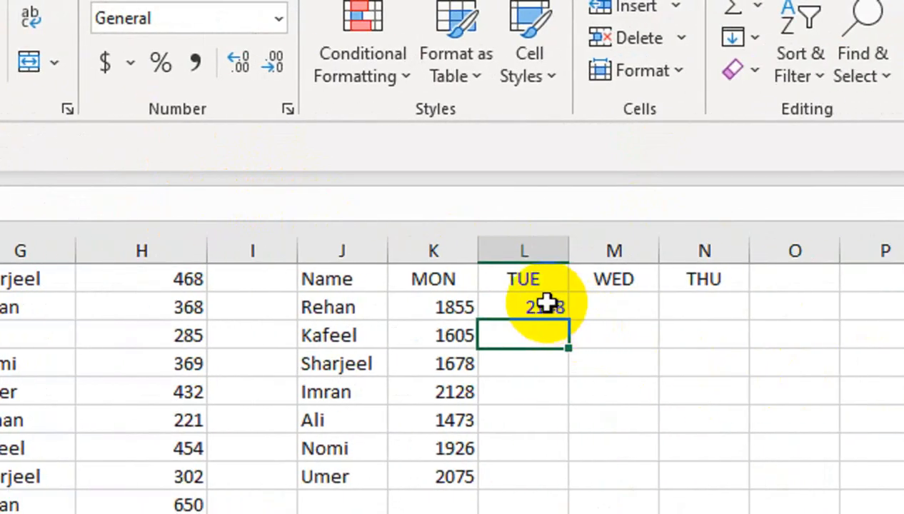
# - Compare the formulas in the MON and TUE cells of Rehan's row
pyautogui.click(557, 309)
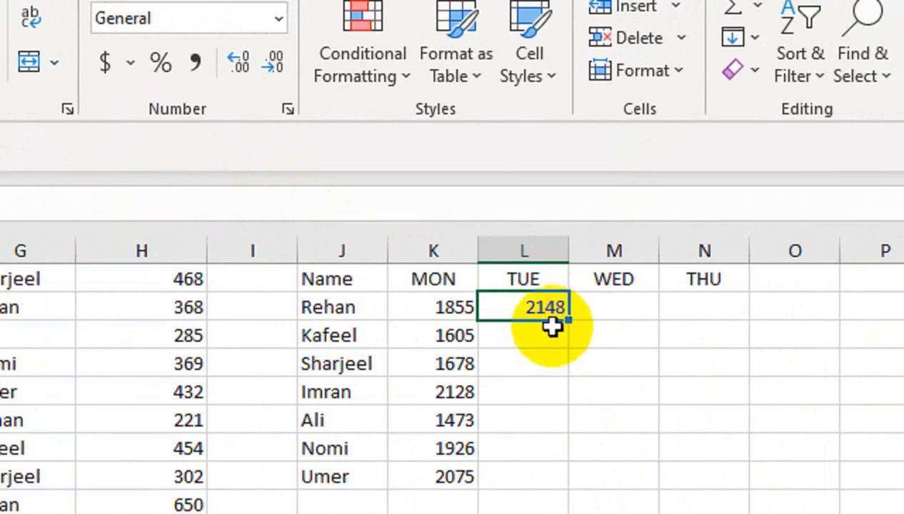
pyautogui.click(330, 307)
pyautogui.click(444, 307)
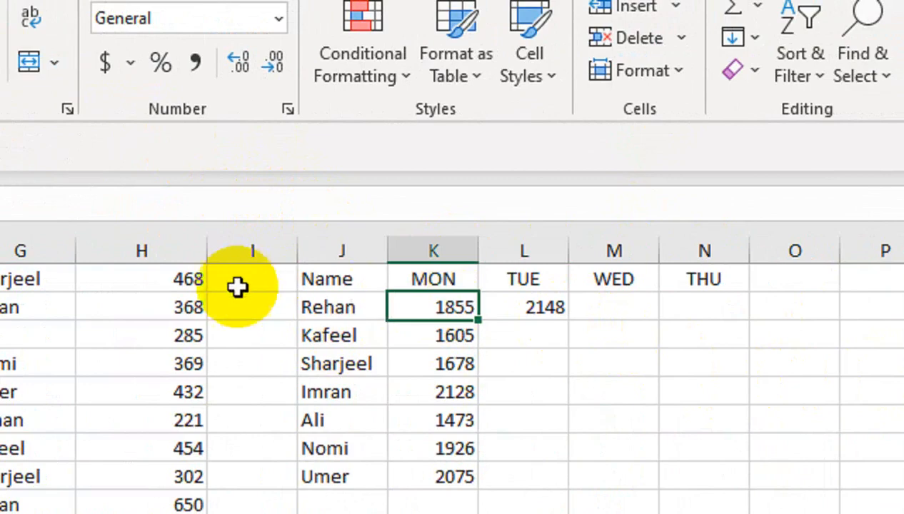
pyautogui.click(521, 309)
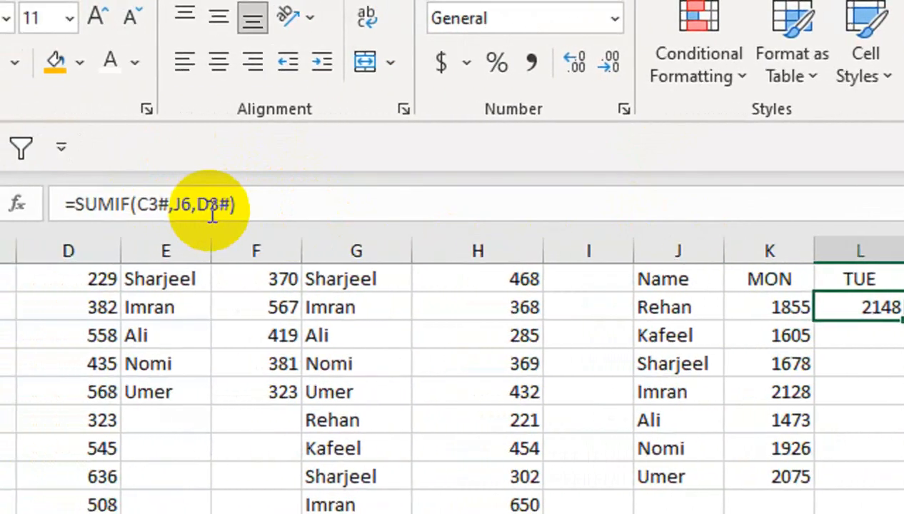
# - Lock the row references so L6 reads =SUMIF(C$3#,J6,D$3#), then fill the TUE formula down for every name
pyautogui.click(206, 209)
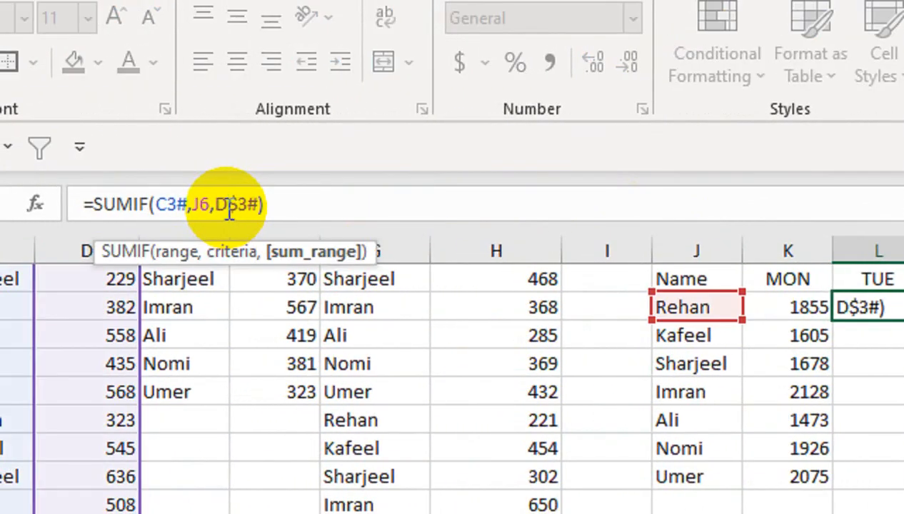
pyautogui.click(170, 205)
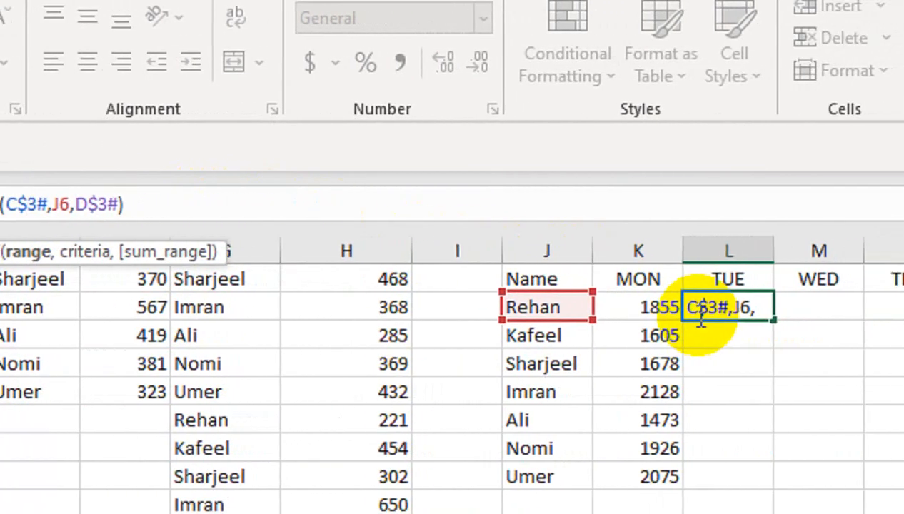
pyautogui.press('Return')
pyautogui.click(691, 307)
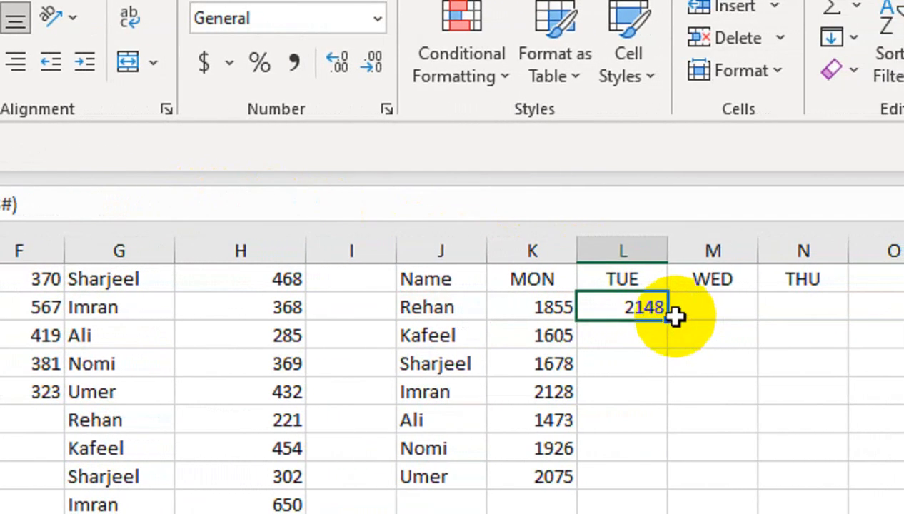
pyautogui.doubleClick(739, 326)
# - Enter =SUMIF(E$3#,J6,F$3#) in M6 for the WED total and fill it down for every name
pyautogui.click(698, 307)
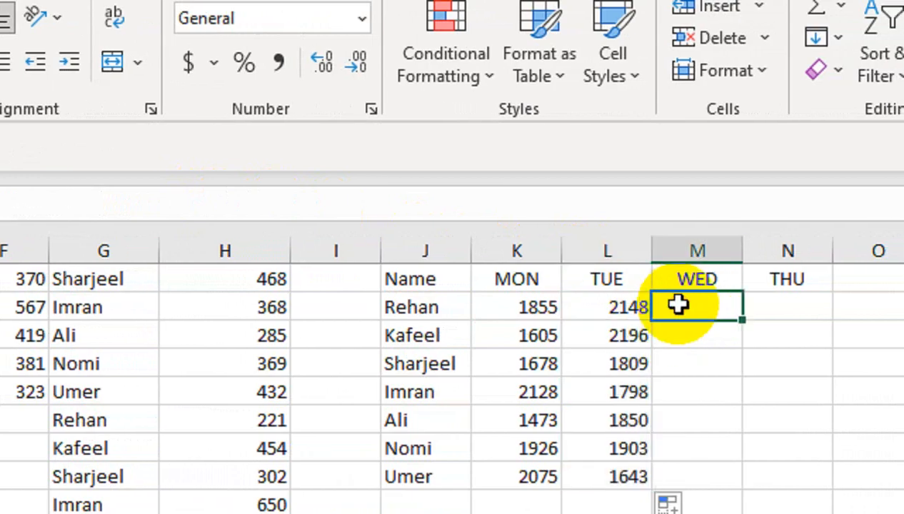
pyautogui.write('=SUMIF(')
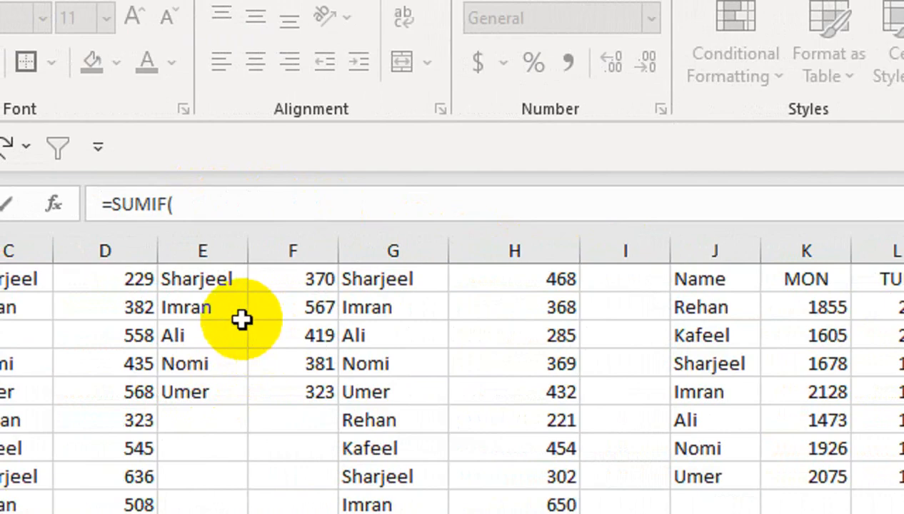
pyautogui.moveTo(70, 315); pyautogui.dragTo(83, 240)
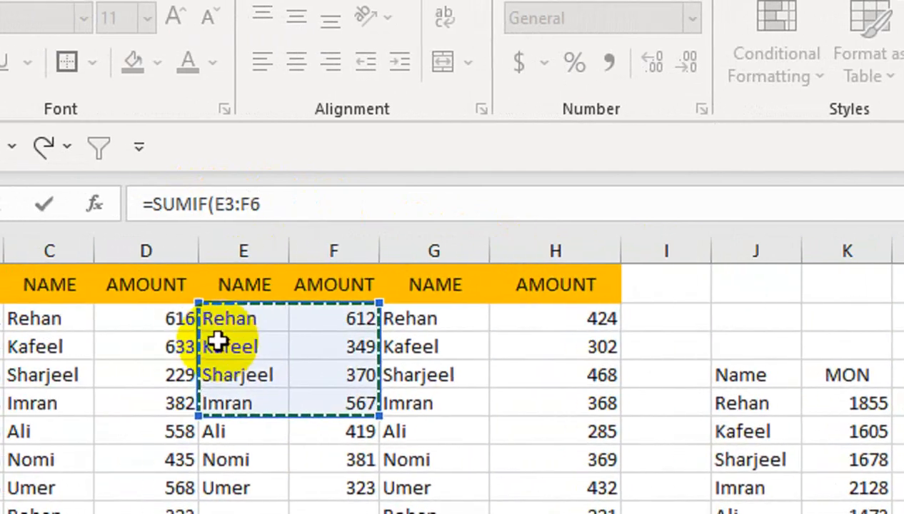
pyautogui.click(222, 321)
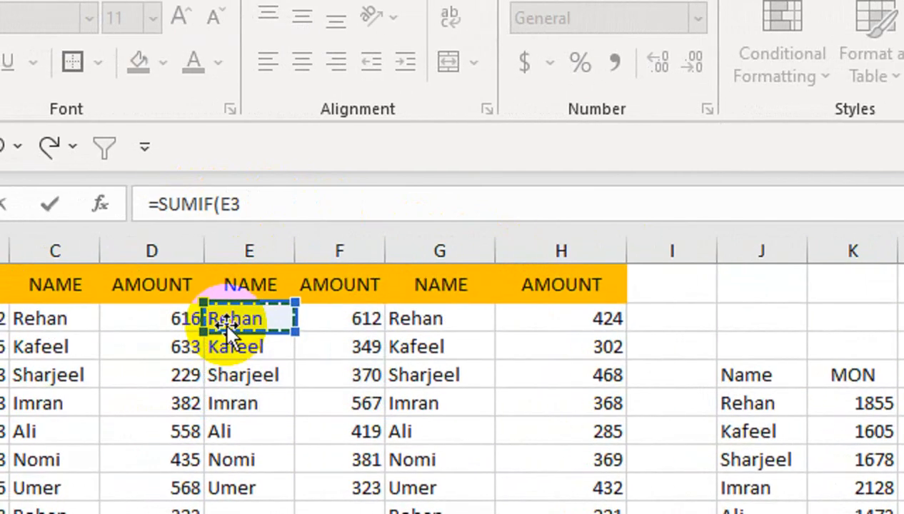
pyautogui.write('#')
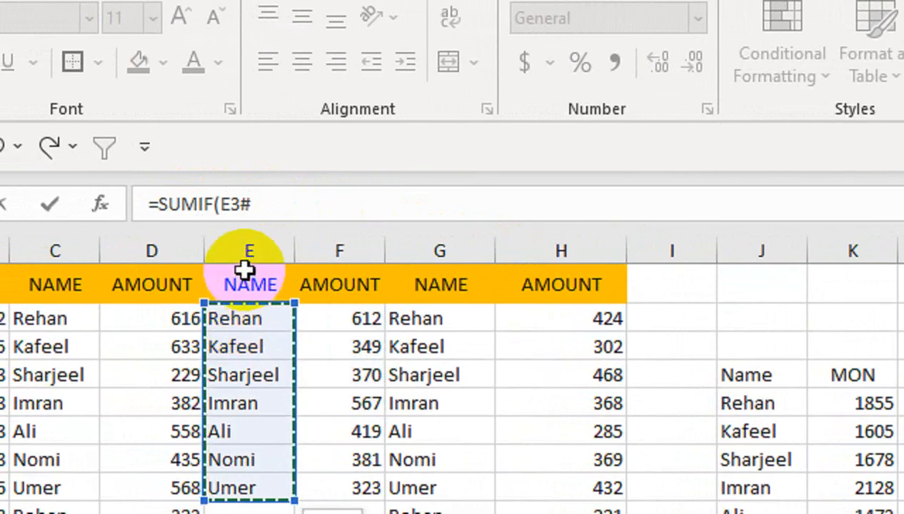
pyautogui.click(233, 205)
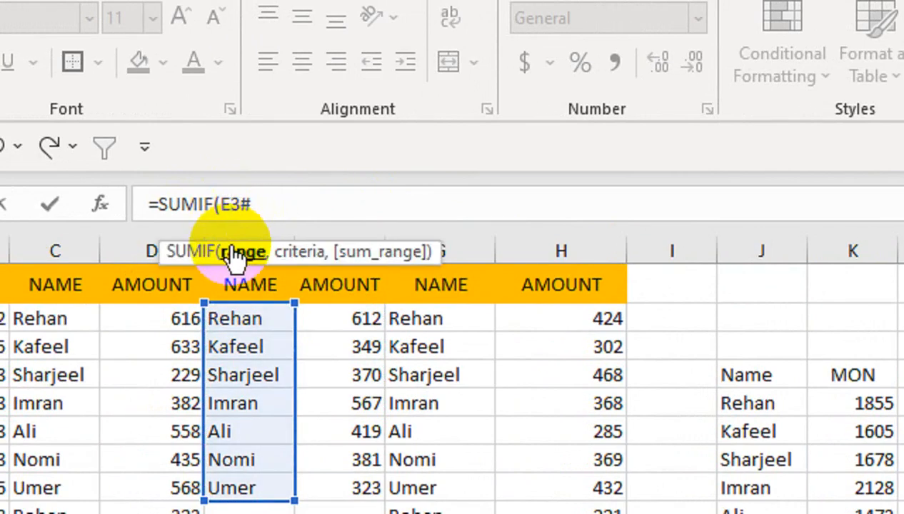
pyautogui.write('$')
pyautogui.click(295, 202)
pyautogui.write(',')
pyautogui.click(747, 402)
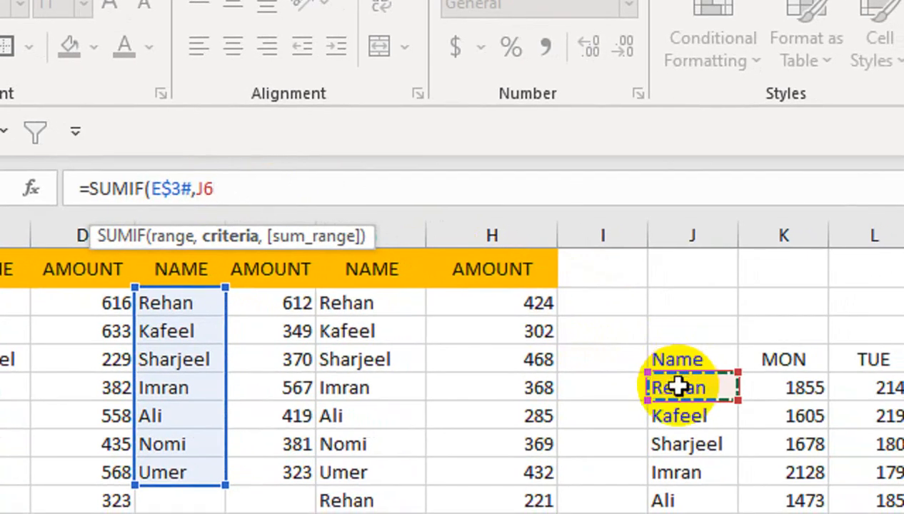
pyautogui.write(',')
pyautogui.moveTo(296, 305); pyautogui.dragTo(273, 469)
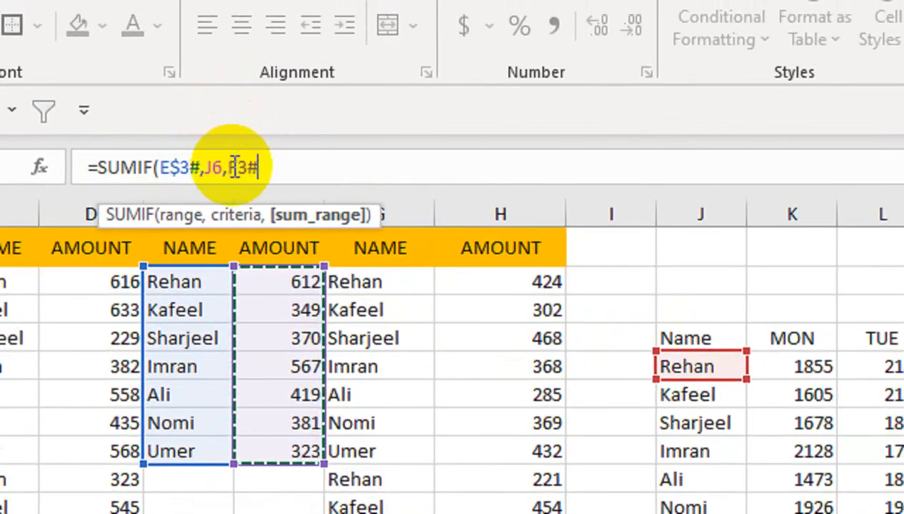
pyautogui.click(230, 191)
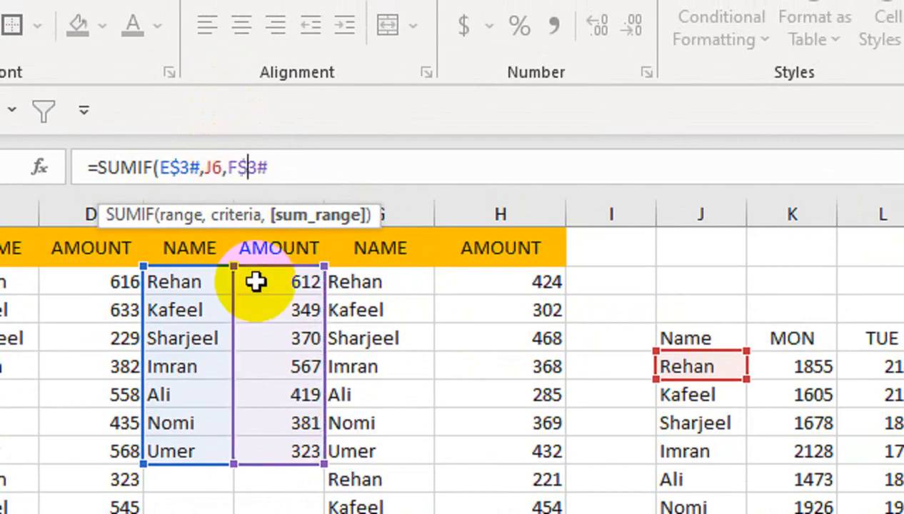
pyautogui.write('$')
pyautogui.click(365, 163)
pyautogui.write(')')
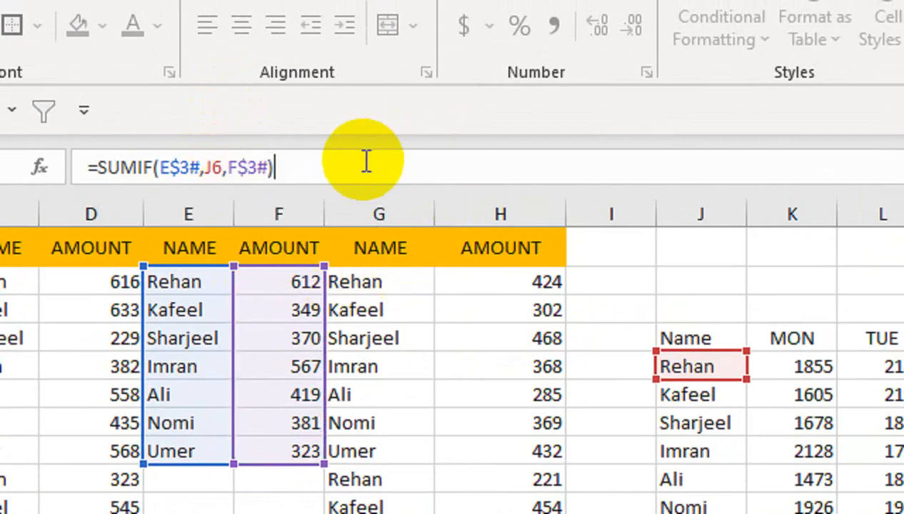
pyautogui.press('Return')
pyautogui.click(684, 364)
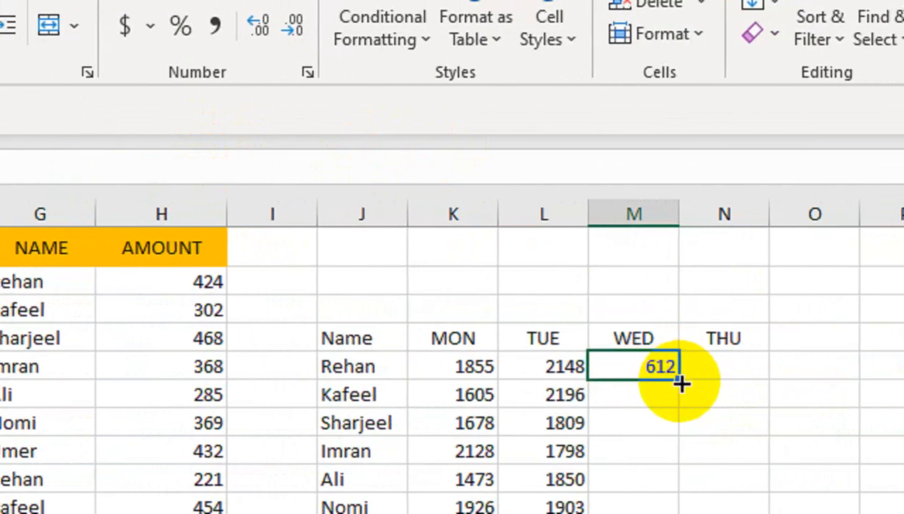
pyautogui.moveTo(699, 392); pyautogui.dragTo(700, 513)
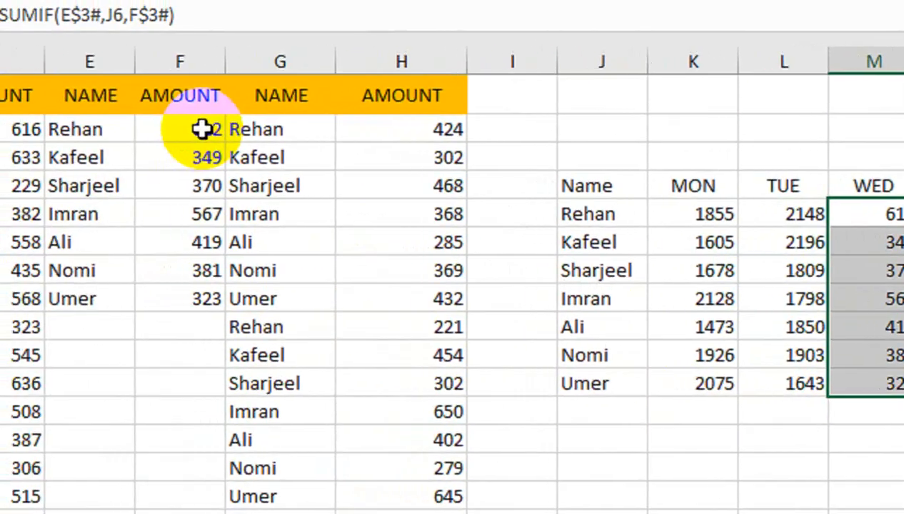
# - Enter =SUMIF(G$3#,J6,H$3#) in N6 for the THU total and fill it down for every name
pyautogui.click(774, 202)
pyautogui.write('=')
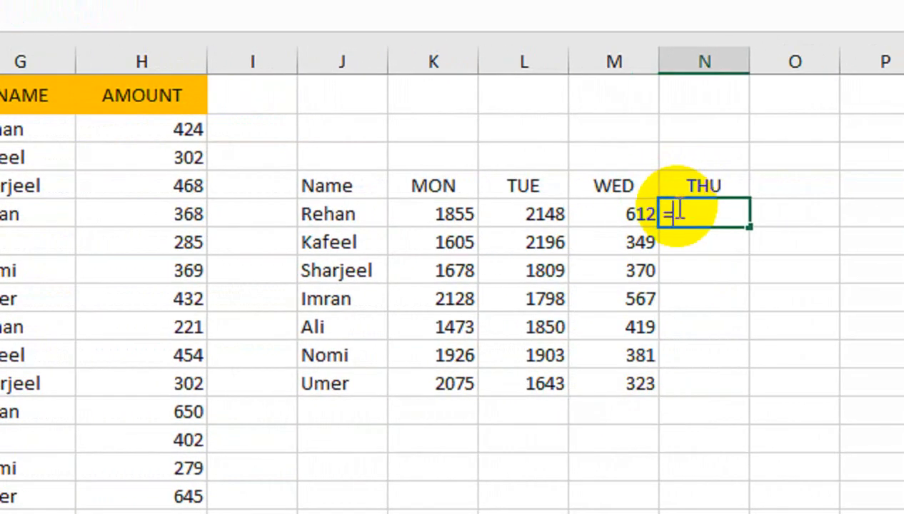
pyautogui.write('SUMIF(')
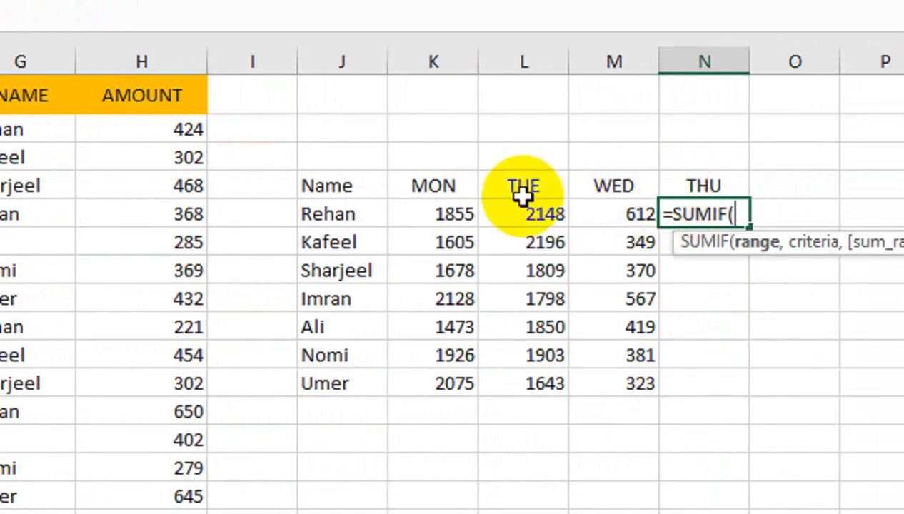
pyautogui.click(11, 129)
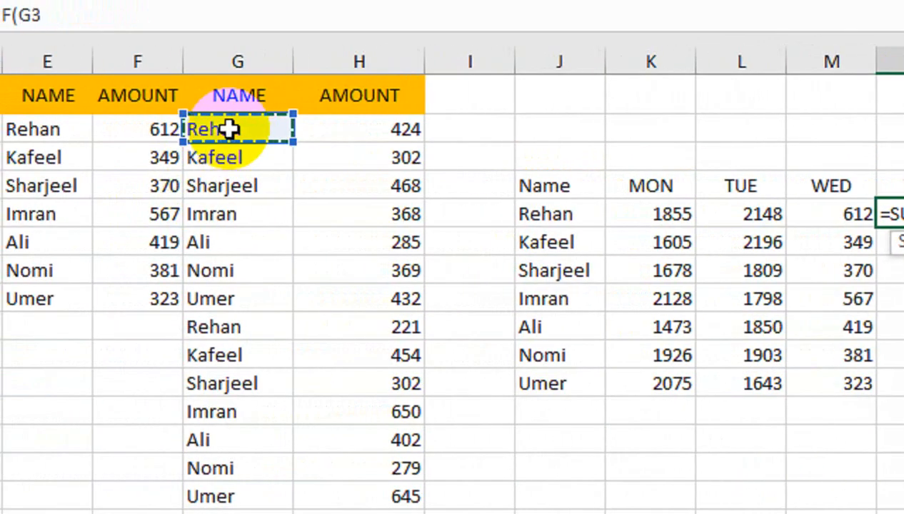
pyautogui.scroll(-2, 228, 129)
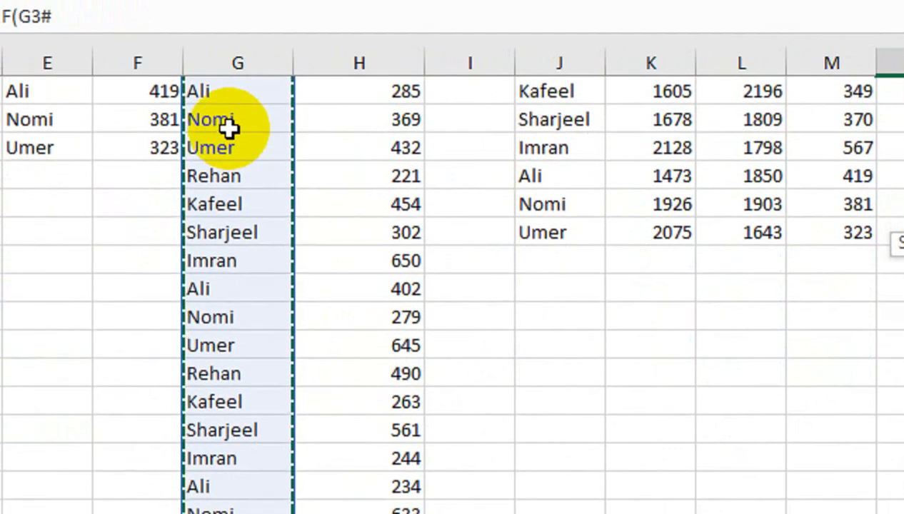
pyautogui.press('F4')
pyautogui.scroll(3, 229, 129)
pyautogui.press('F4')
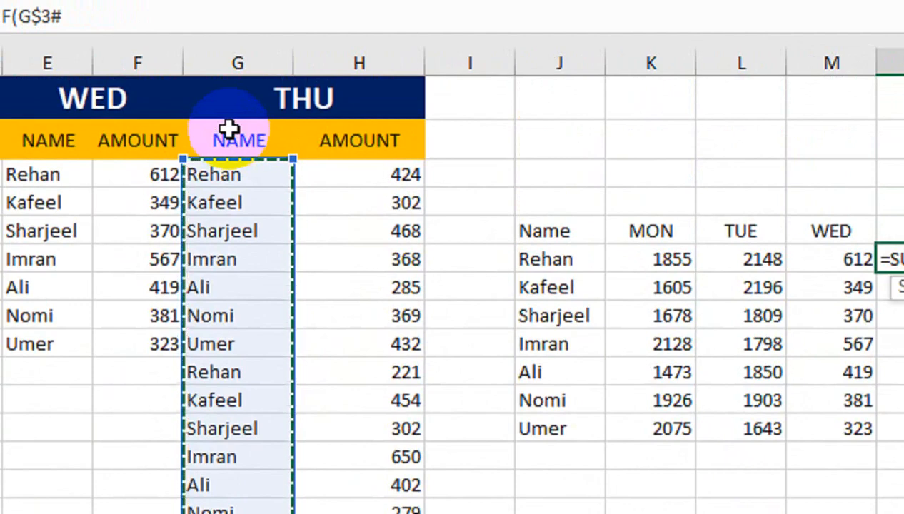
pyautogui.write(',')
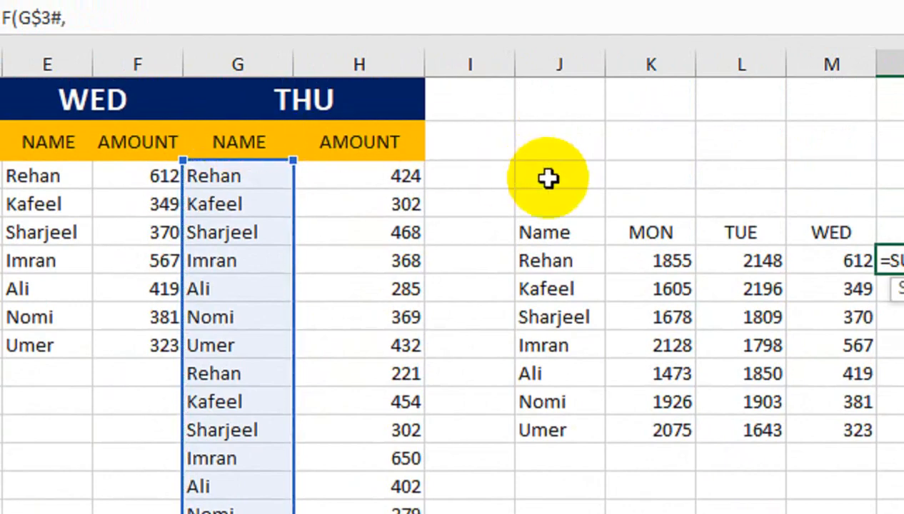
pyautogui.click(554, 257)
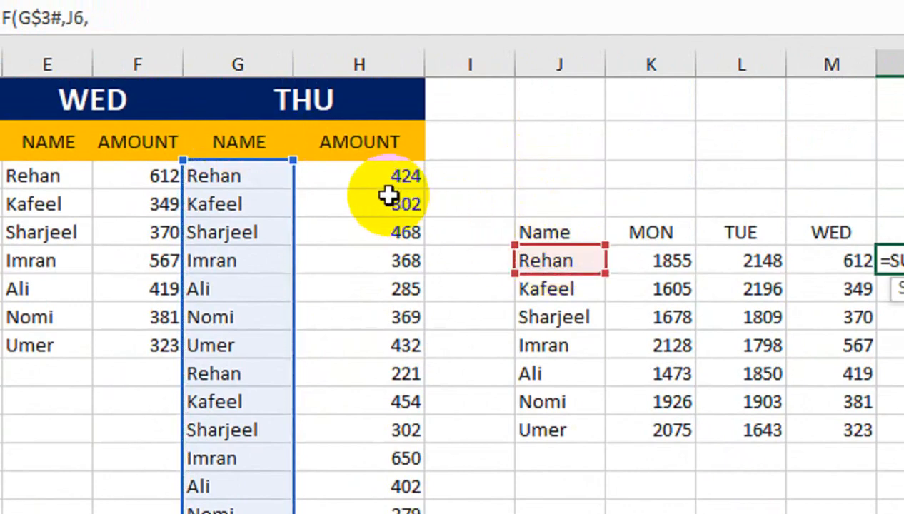
pyautogui.click(331, 179)
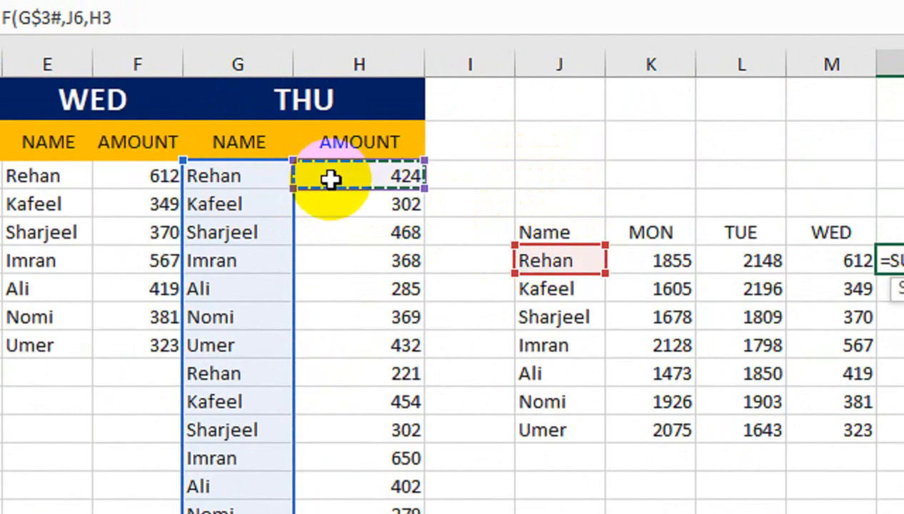
pyautogui.hotkey('ctrl', 'shift', 'Down')
pyautogui.press('F4')
pyautogui.press('F4')
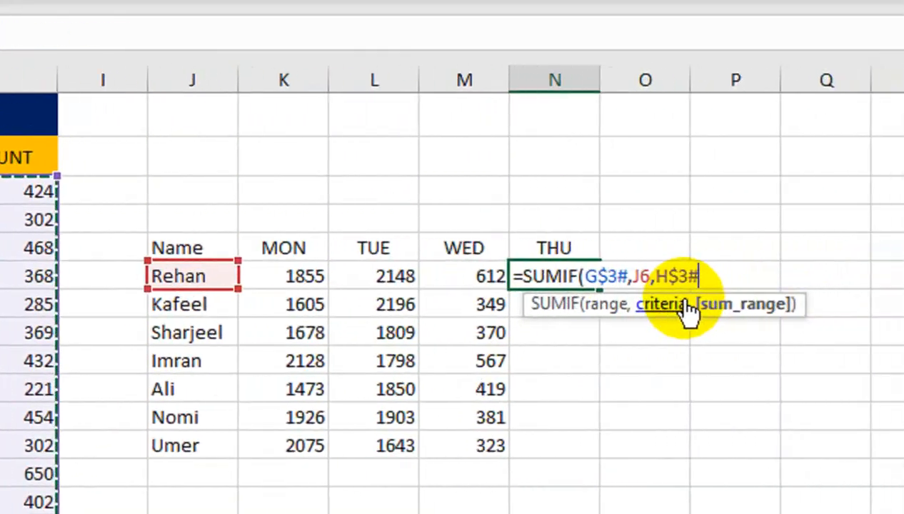
pyautogui.write(')')
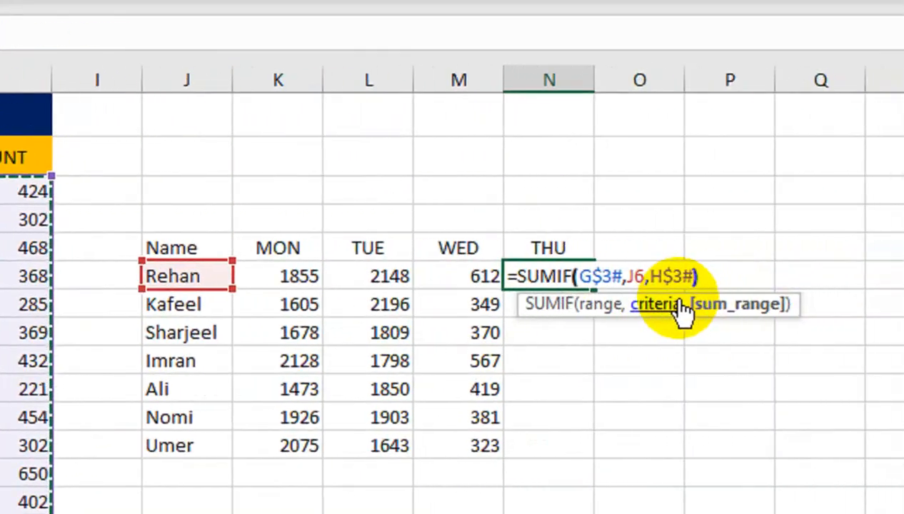
pyautogui.press('Return')
pyautogui.click(587, 268)
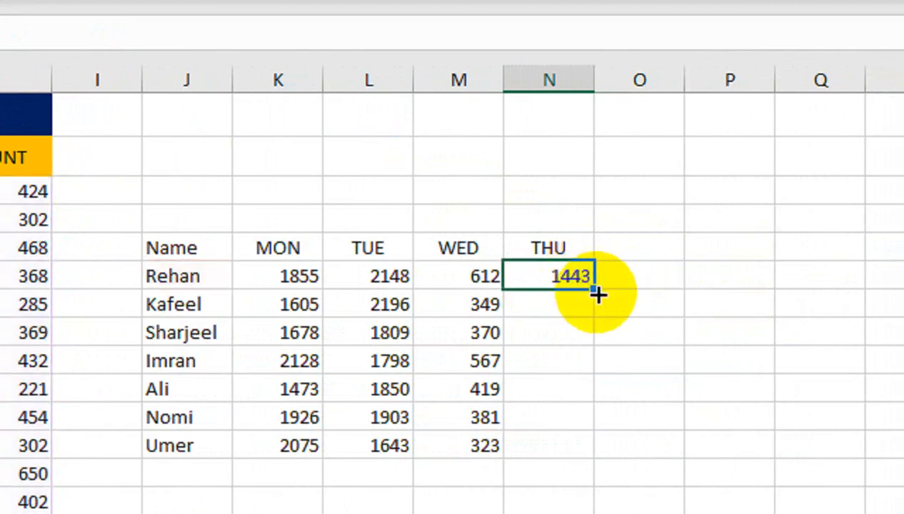
pyautogui.doubleClick(597, 292)
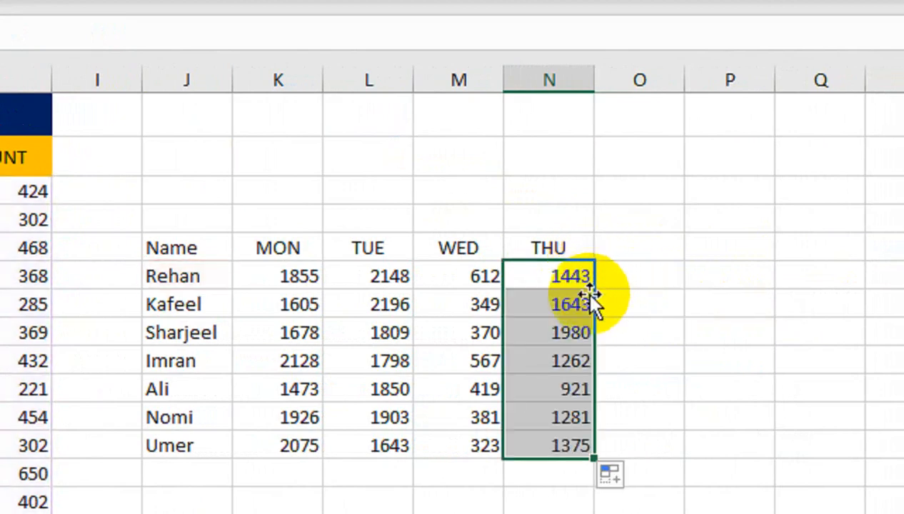
# - Make the summary header row J5:N5 bold with a green fill
pyautogui.moveTo(209, 247); pyautogui.dragTo(537, 239)
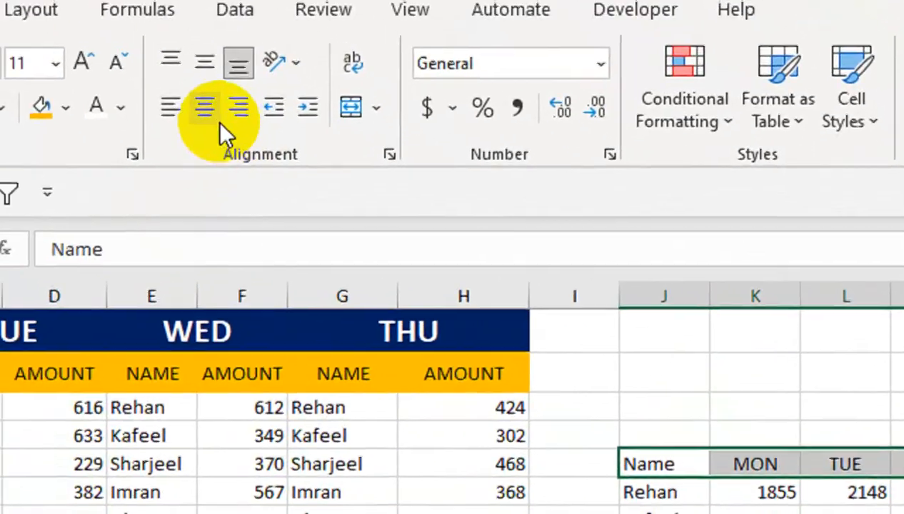
pyautogui.click(205, 108)
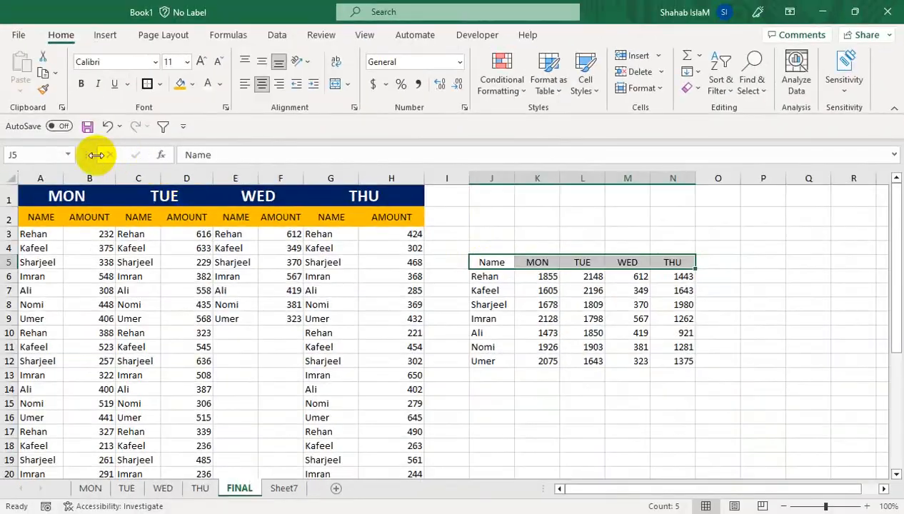
pyautogui.click(191, 85)
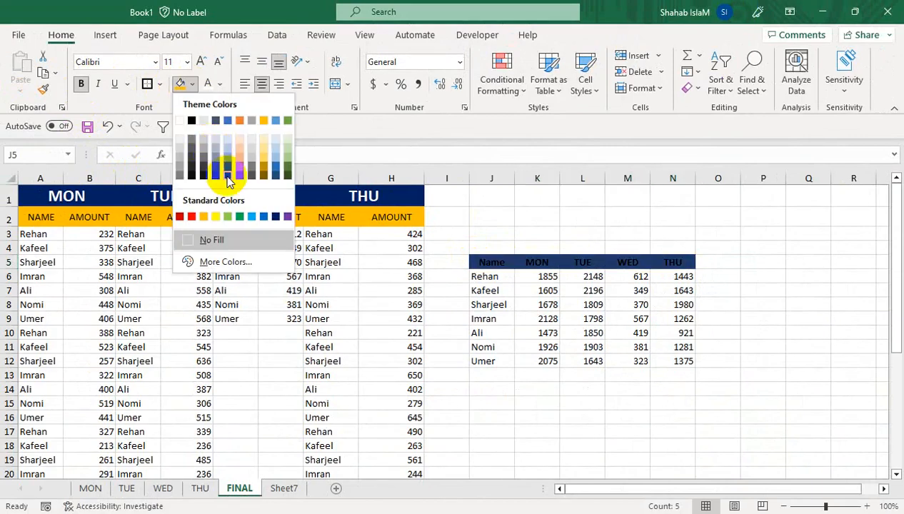
pyautogui.click(232, 218)
# - Merge each summary header cell with the cell above it in row 4
pyautogui.moveTo(503, 248); pyautogui.dragTo(575, 260)
pyautogui.click(334, 85)
pyautogui.click(338, 85)
pyautogui.click(335, 84)
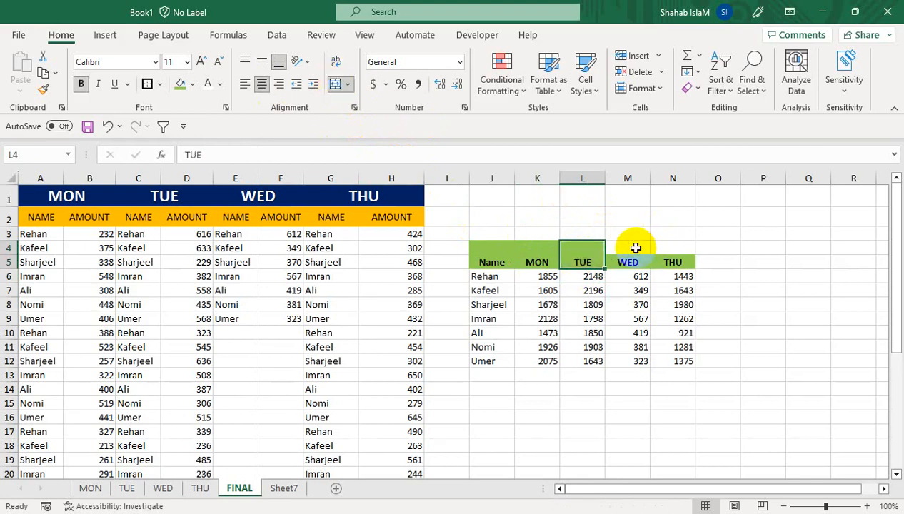
pyautogui.moveTo(635, 246); pyautogui.dragTo(623, 261)
pyautogui.click(336, 84)
# - Widen column O slightly and merge O4:O5 for a new header
pyautogui.moveTo(682, 248); pyautogui.dragTo(714, 267)
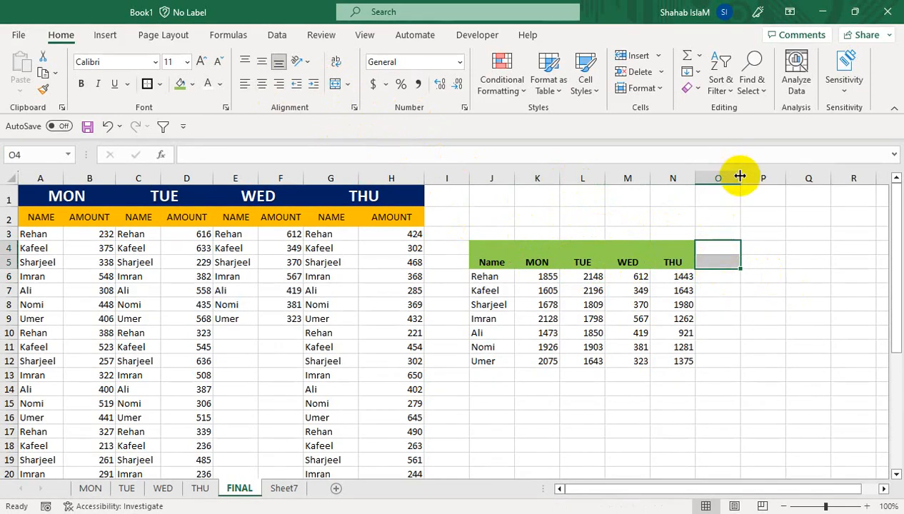
pyautogui.moveTo(741, 178); pyautogui.dragTo(749, 178)
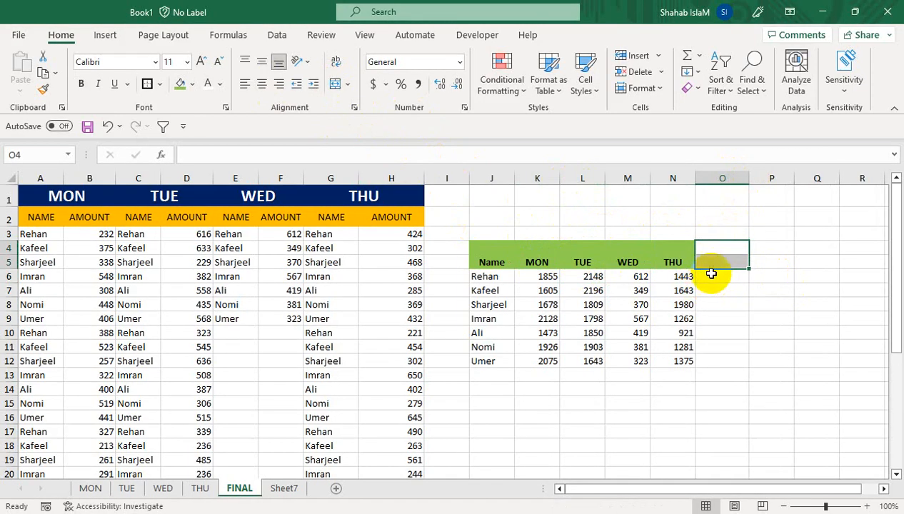
pyautogui.click(335, 83)
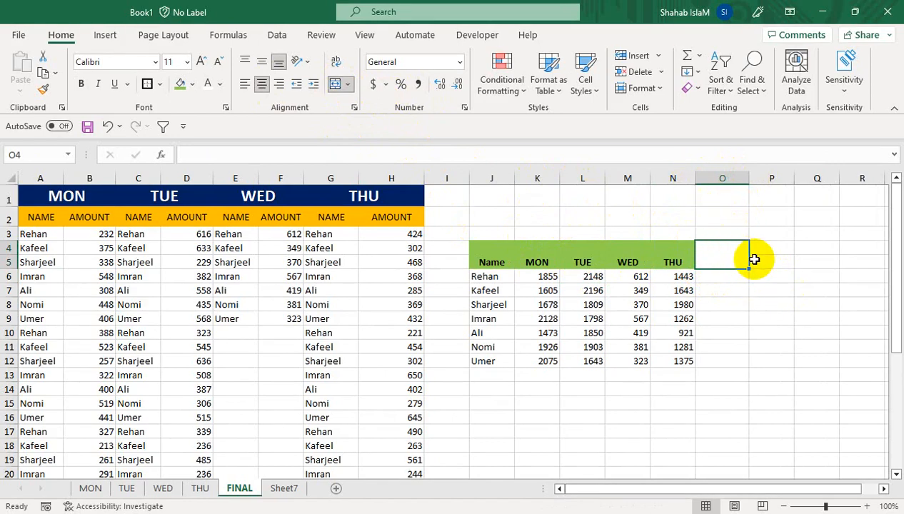
# - Enter the heading FIRST PAY in the merged O4 cell
pyautogui.write('FIRST P')
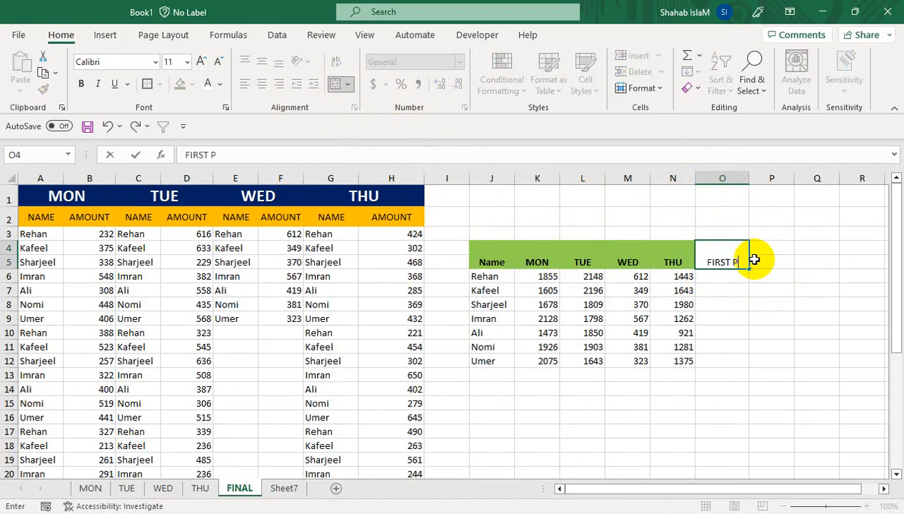
pyautogui.click(763, 318)
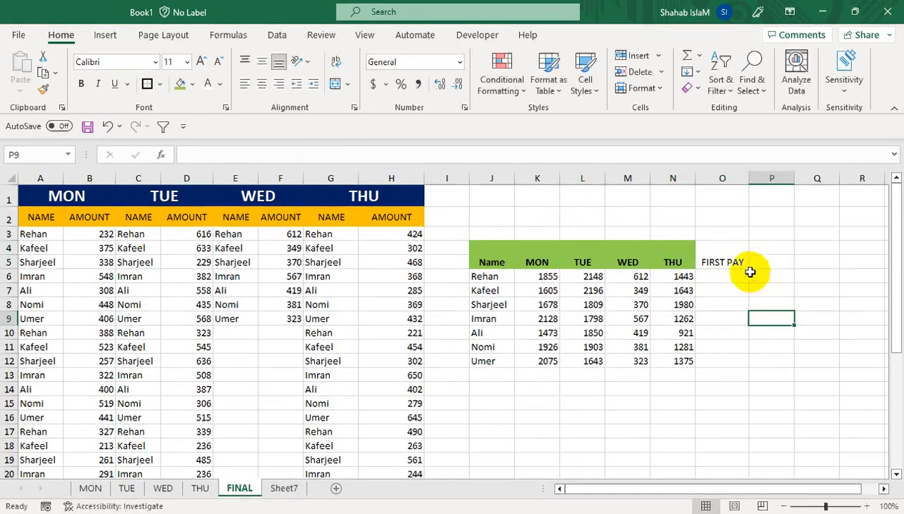
pyautogui.click(727, 260)
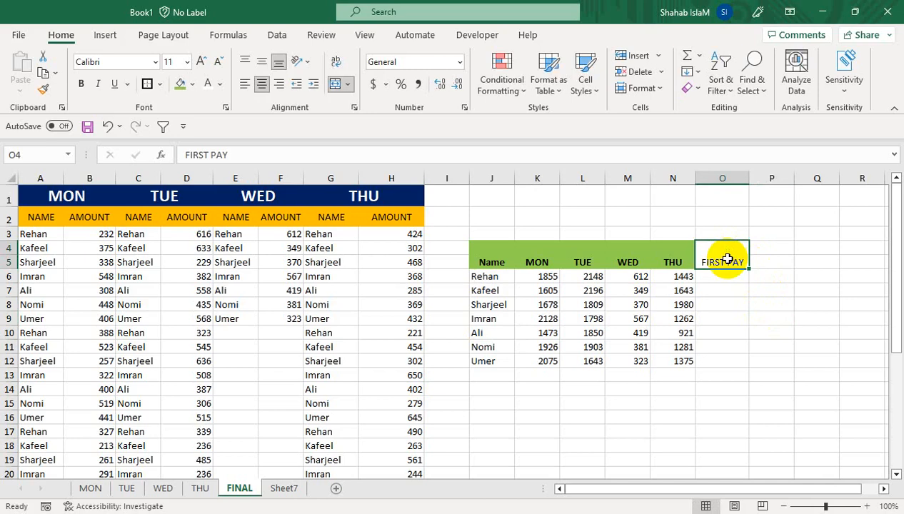
# - Give the FIRST PAY header a black fill and make its text bold
pyautogui.click(192, 84)
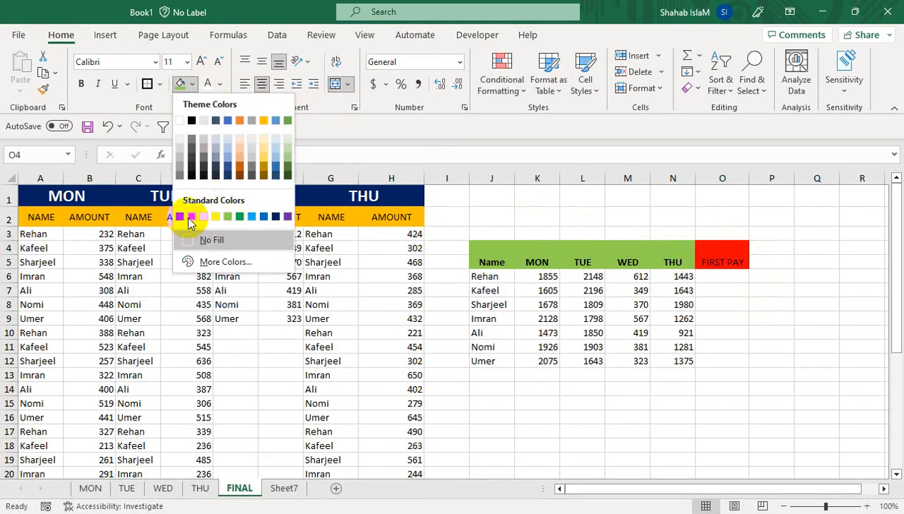
pyautogui.click(190, 219)
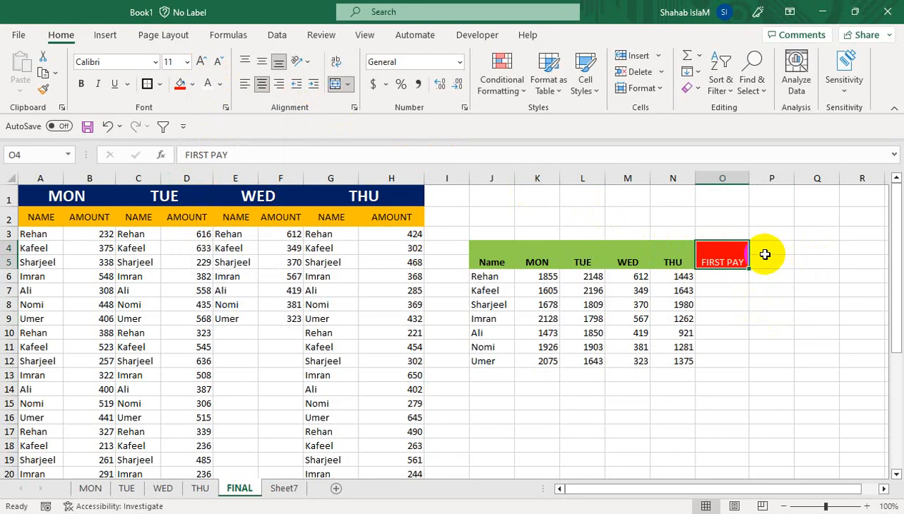
pyautogui.click(193, 84)
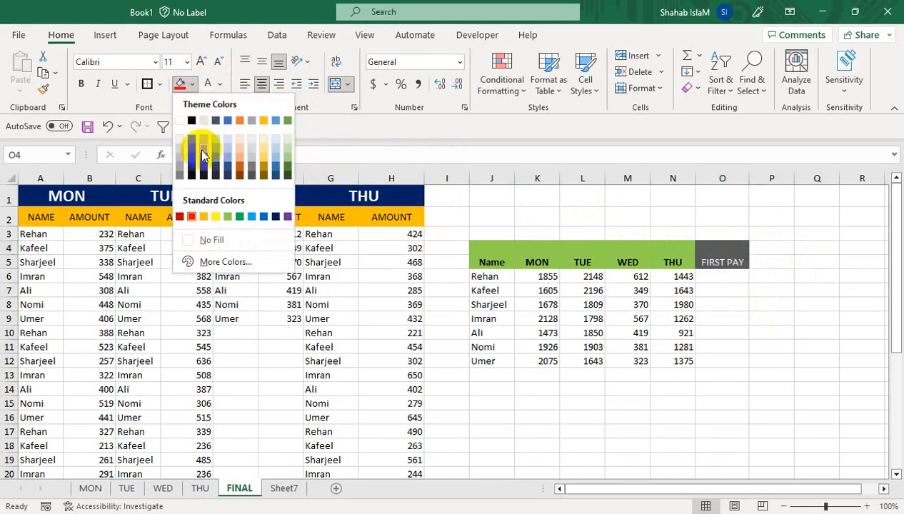
pyautogui.click(193, 120)
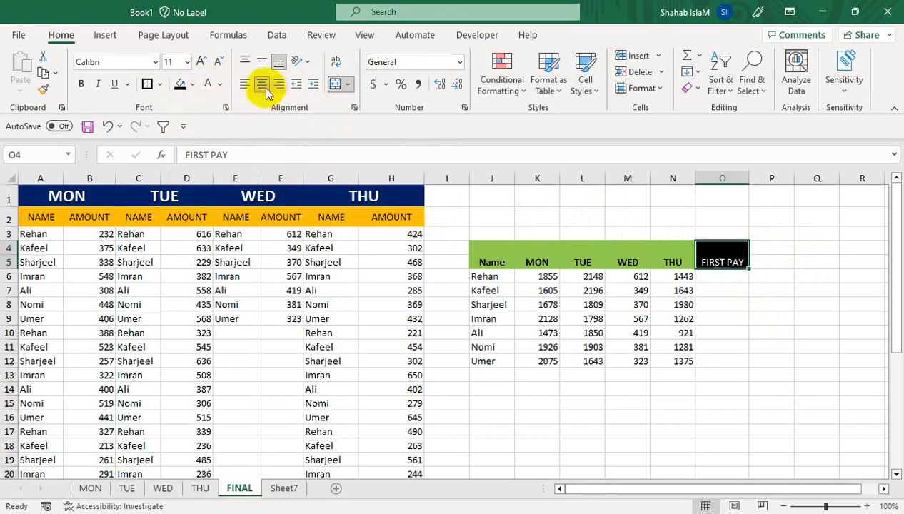
pyautogui.click(80, 84)
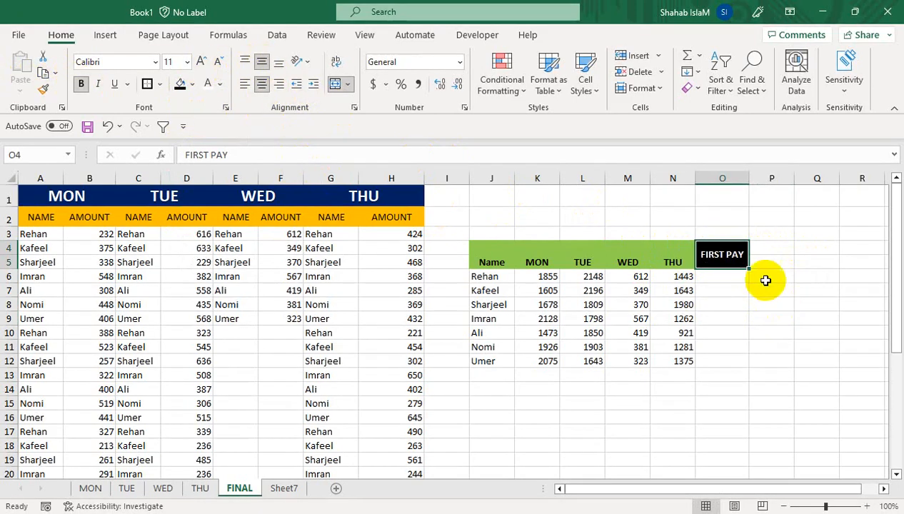
# - Create headers 1ST PAY, 2nd PAY and 3rd PAY across O4:Q4, with the ordinal suffixes superscripted
pyautogui.moveTo(748, 266); pyautogui.dragTo(811, 266)
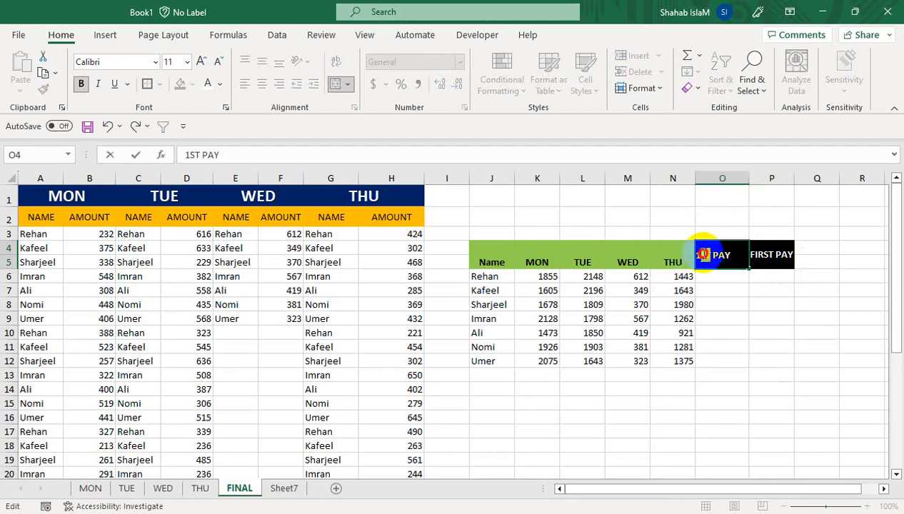
pyautogui.click(225, 109)
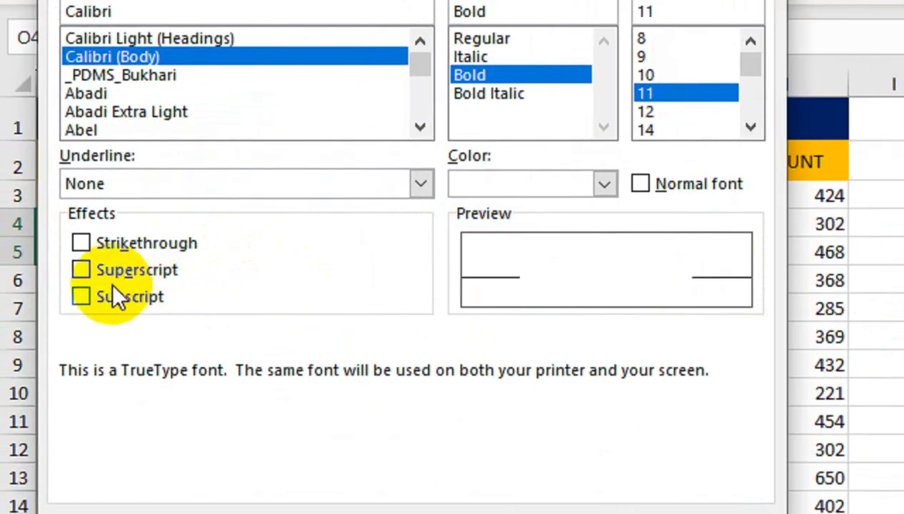
pyautogui.click(104, 268)
pyautogui.click(301, 402)
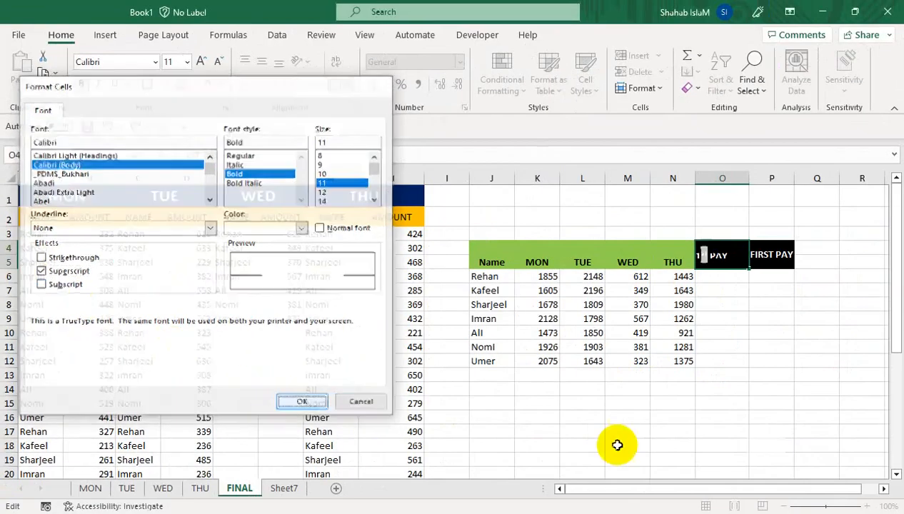
pyautogui.click(821, 347)
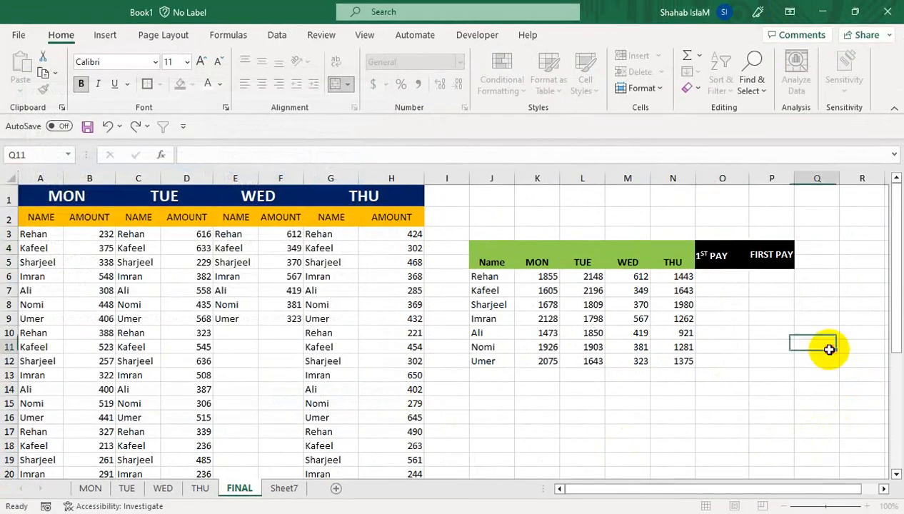
pyautogui.click(729, 263)
pyautogui.moveTo(749, 270); pyautogui.dragTo(819, 270)
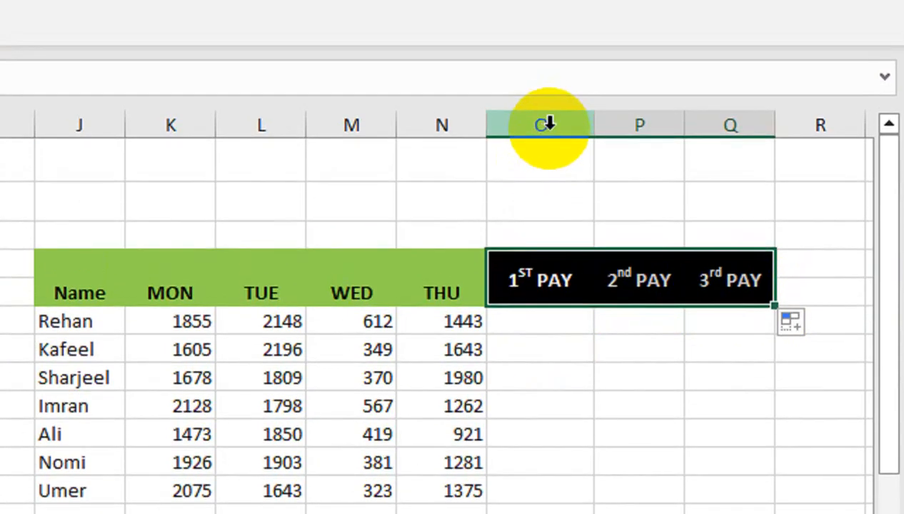
# - Insert a new blank column O before the pay headers and select its header cells O4:O5
pyautogui.rightClick(545, 125)
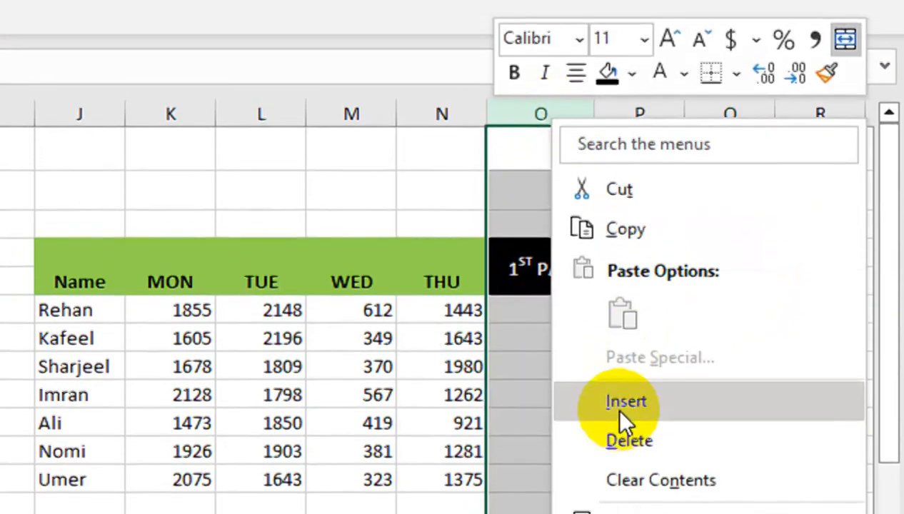
pyautogui.click(614, 412)
pyautogui.click(527, 268)
pyautogui.moveTo(526, 231); pyautogui.dragTo(527, 257)
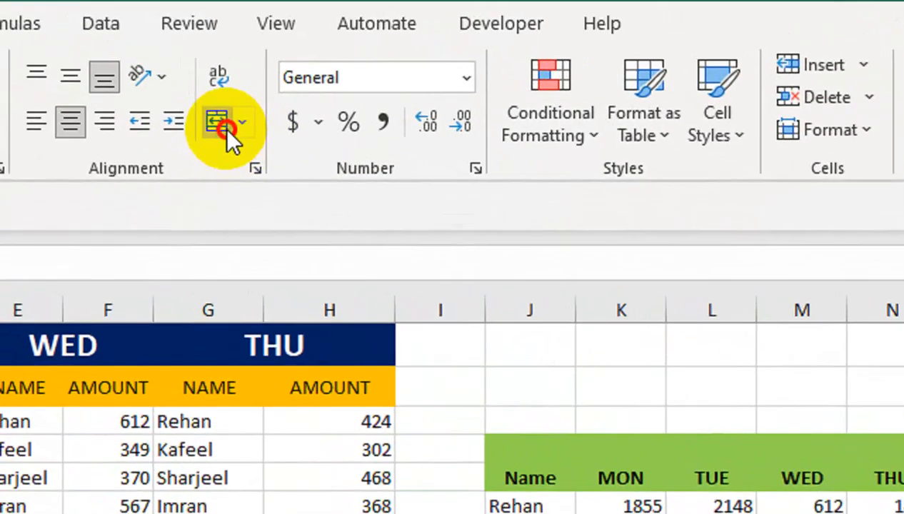
# - Enter the heading TOTAL AMOUINT in the new O4 header cell and wrap its text
pyautogui.click(225, 128)
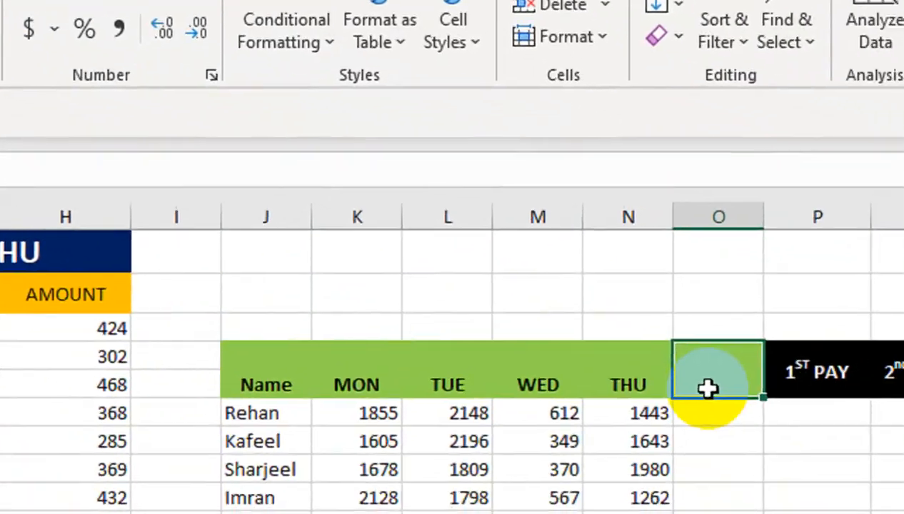
pyautogui.write('TOTAL ')
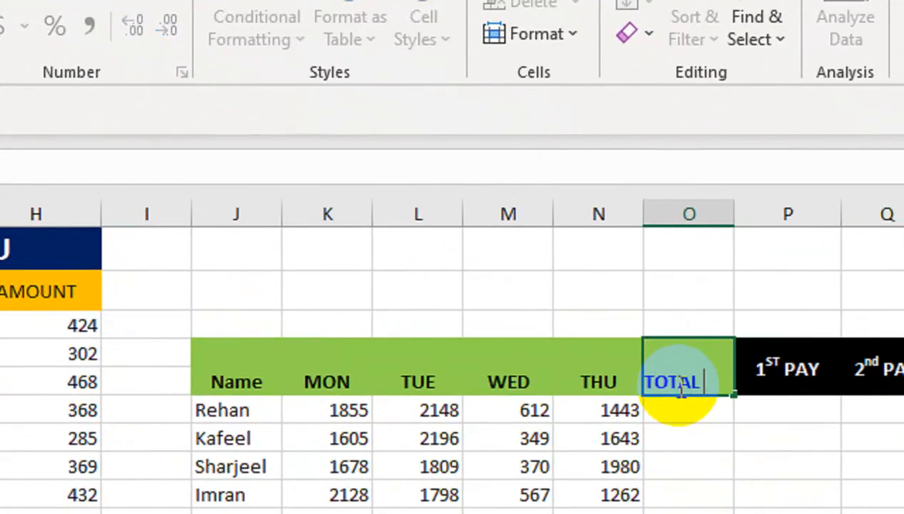
pyautogui.write('AMOUNT')
pyautogui.press('Return')
pyautogui.click(681, 383)
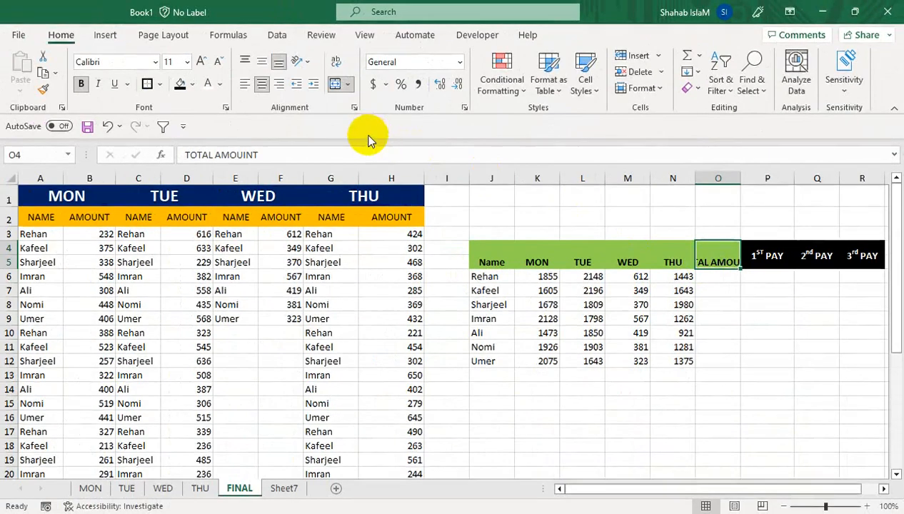
pyautogui.click(336, 63)
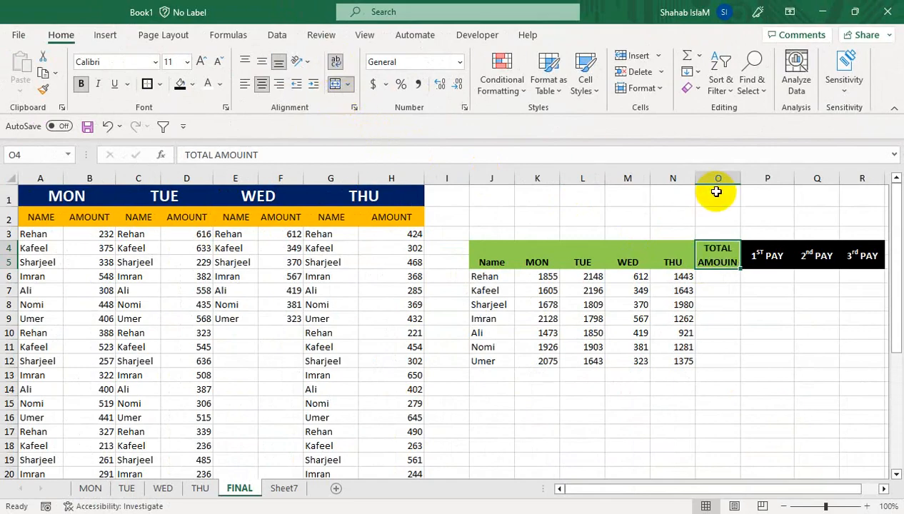
# - Total each name's MON–THU amounts in O6:O12 using =SUM(K6:N6) filled down the column
pyautogui.click(714, 282)
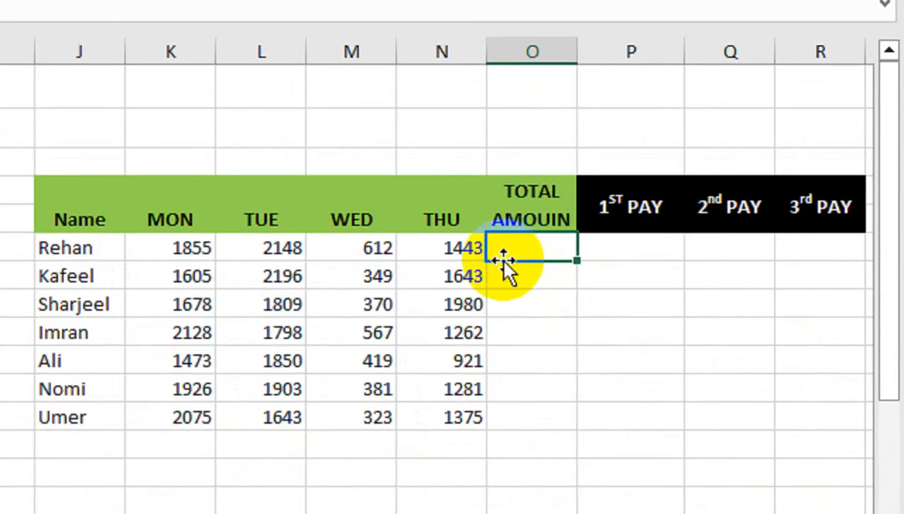
pyautogui.write('=SUM(')
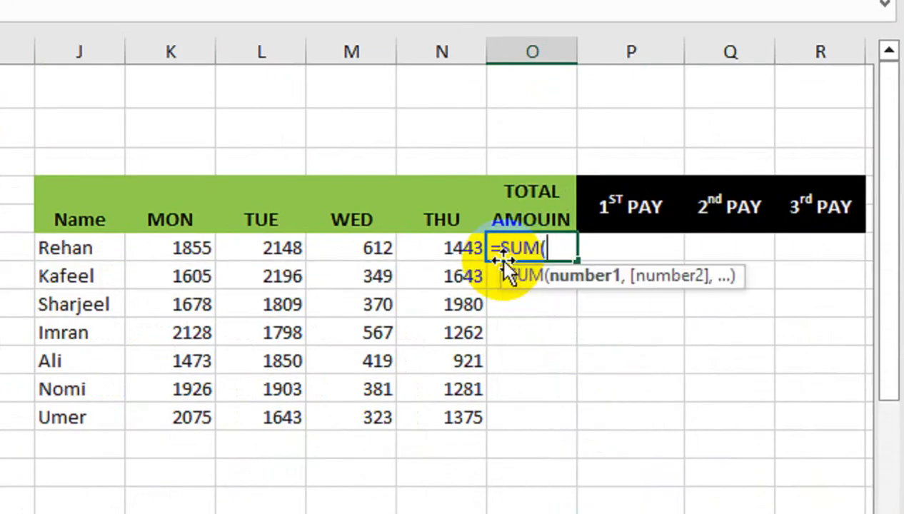
pyautogui.press('Left')
pyautogui.hotkey('shift', 'Left')
pyautogui.hotkey('shift', 'Left')
pyautogui.hotkey('shift', 'Left')
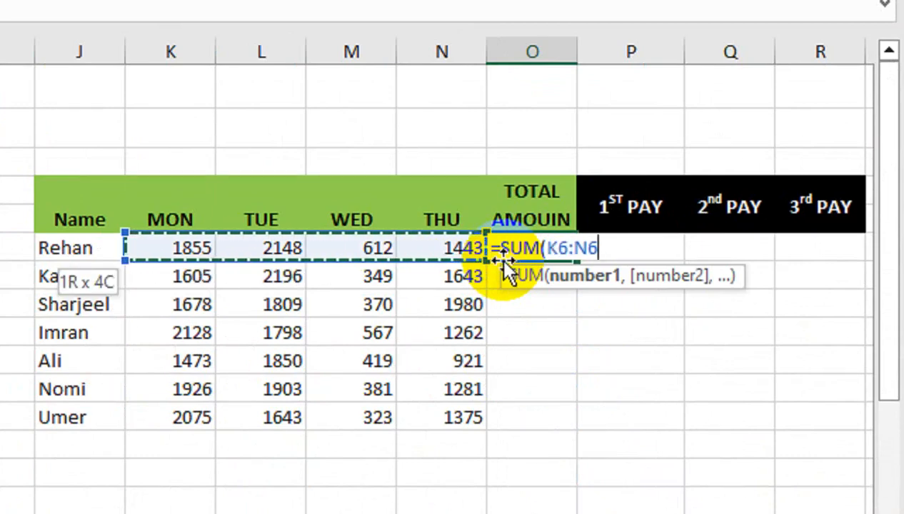
pyautogui.hotkey('shift', 'Return')
pyautogui.doubleClick(505, 252)
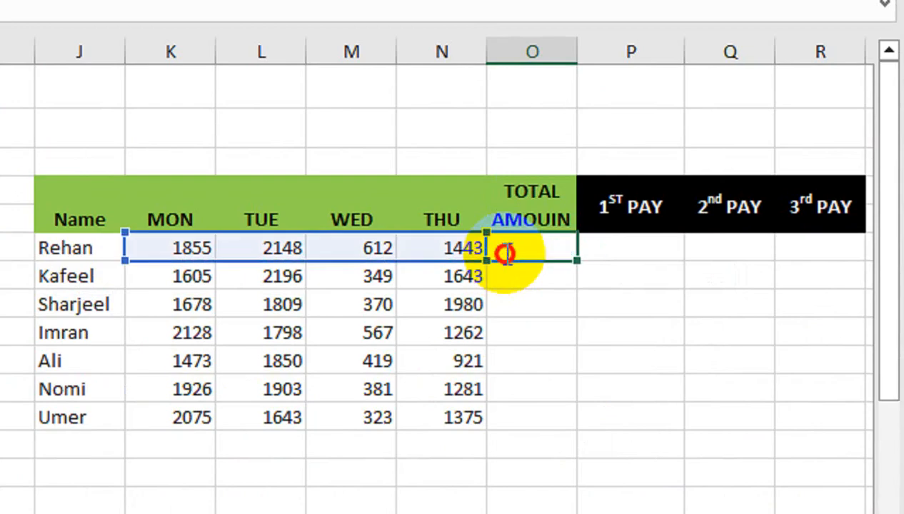
pyautogui.press('Return')
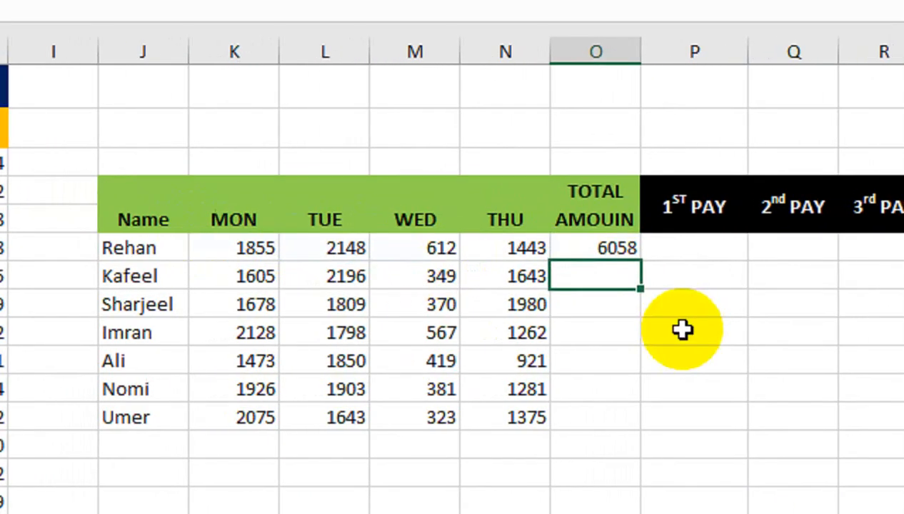
pyautogui.click(635, 250)
pyautogui.moveTo(638, 264); pyautogui.dragTo(598, 430)
# - Merge S4:S5 for a new header and enter the heading REMAINING B
pyautogui.moveTo(825, 332); pyautogui.dragTo(892, 311)
pyautogui.moveTo(723, 148); pyautogui.dragTo(729, 169)
pyautogui.moveTo(761, 9); pyautogui.dragTo(790, 10)
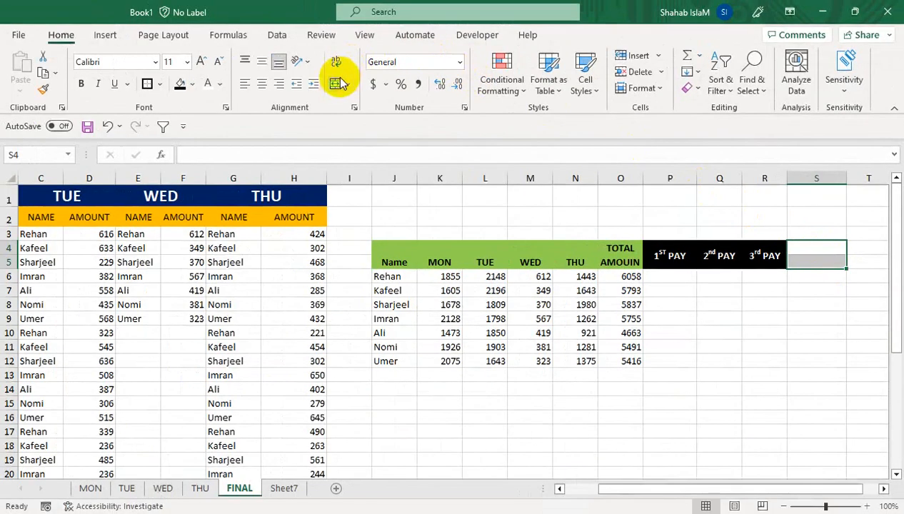
pyautogui.click(337, 80)
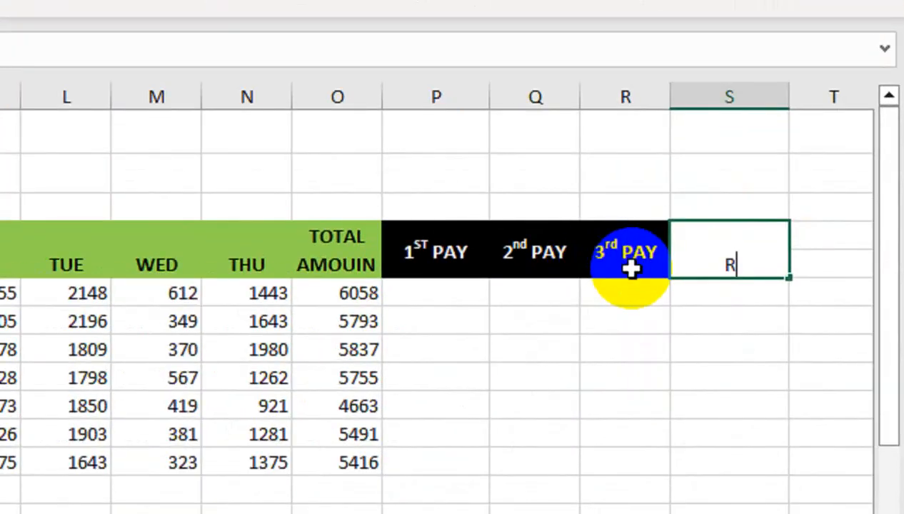
pyautogui.write('REMAINING B')
# - Format the REMAINING B header with a blue fill and white bold text, wrapping it and widening column S
pyautogui.click(713, 333)
pyautogui.click(717, 246)
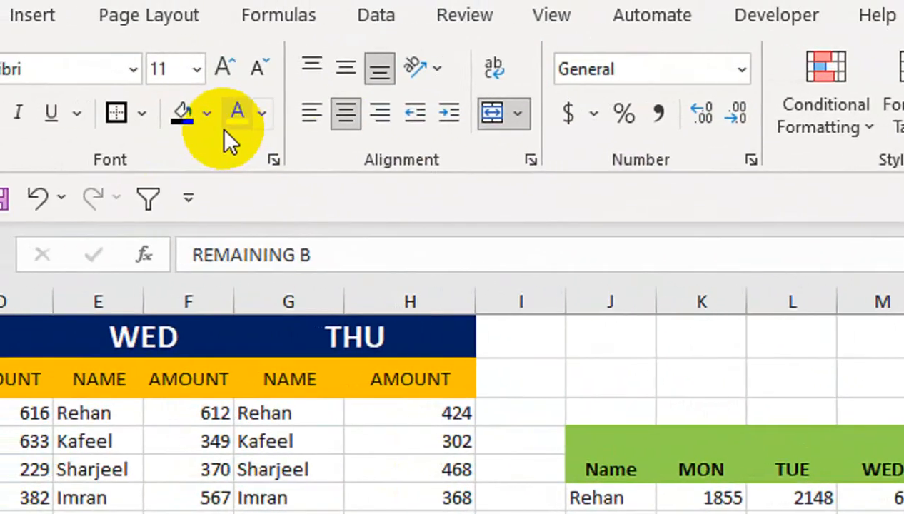
pyautogui.click(16, 100)
pyautogui.click(300, 202)
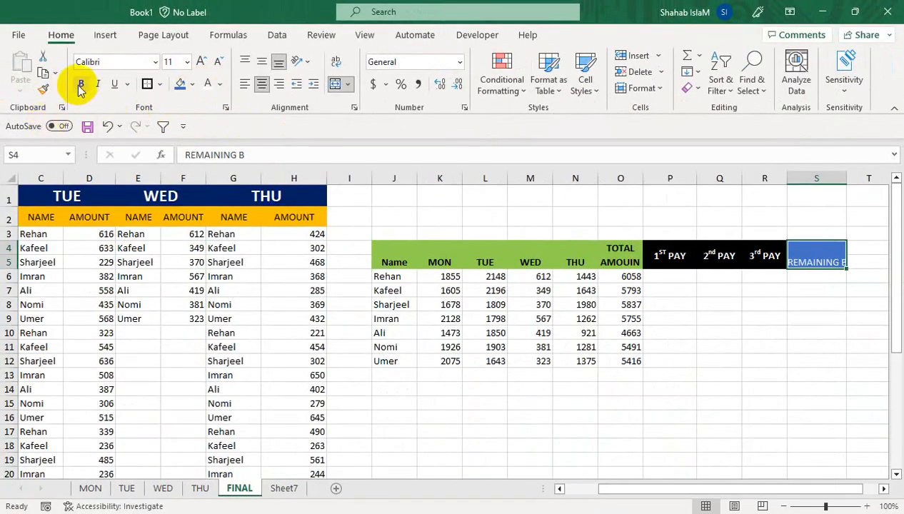
pyautogui.click(334, 62)
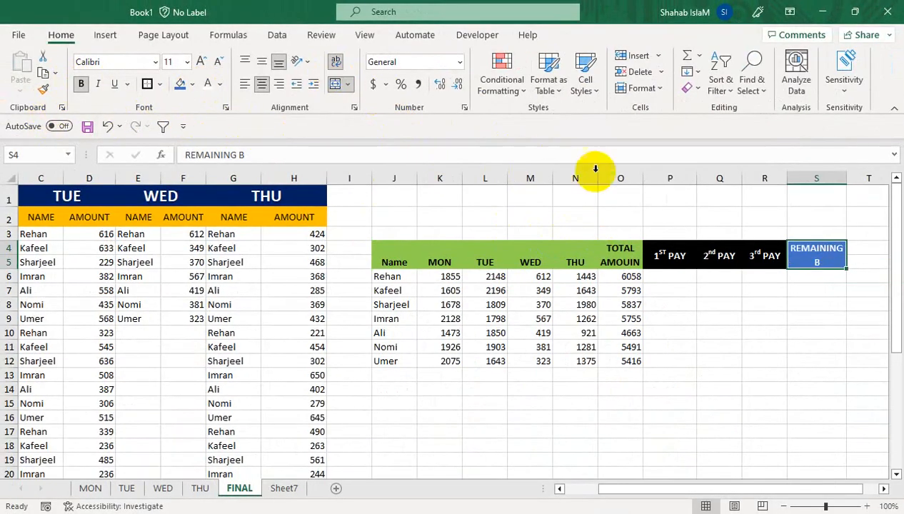
pyautogui.moveTo(858, 183); pyautogui.dragTo(858, 183)
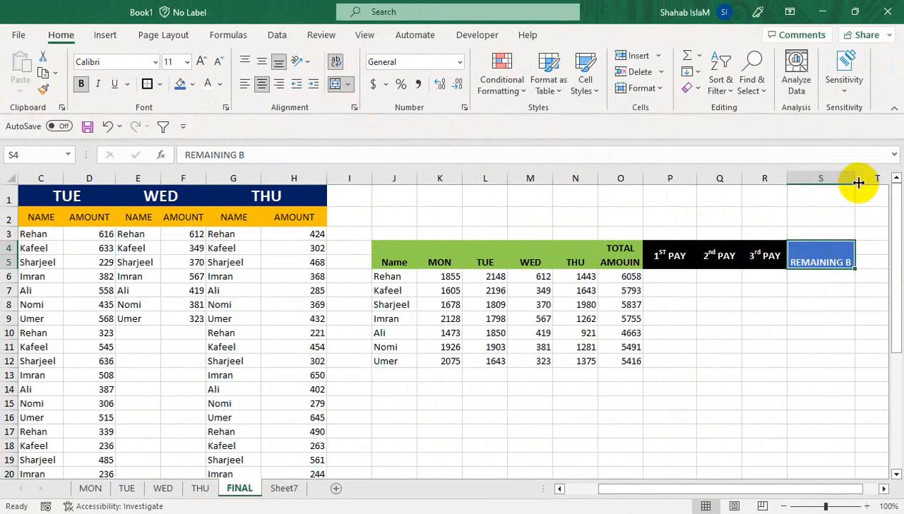
# - Calculate the remaining balance in S6:S12 with =O6-SUM(P6:R6), filled down for every name
pyautogui.click(656, 275)
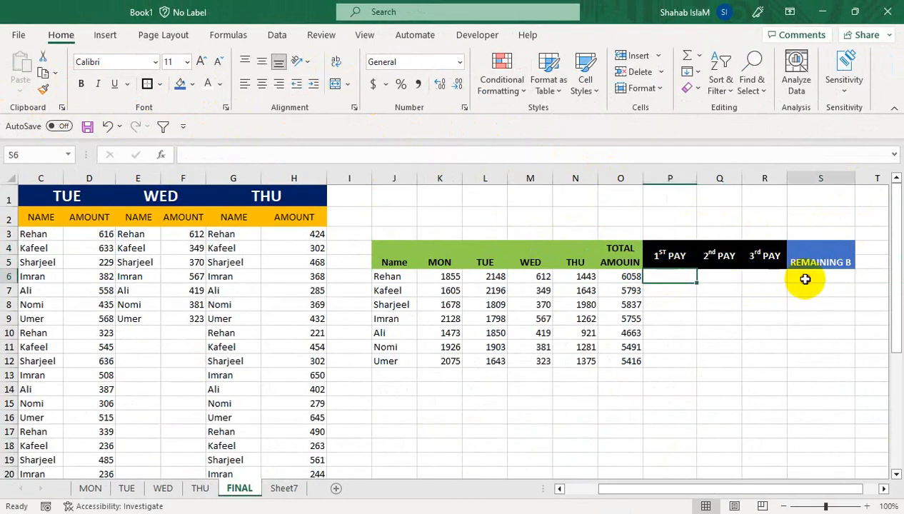
pyautogui.moveTo(807, 279); pyautogui.dragTo(804, 363)
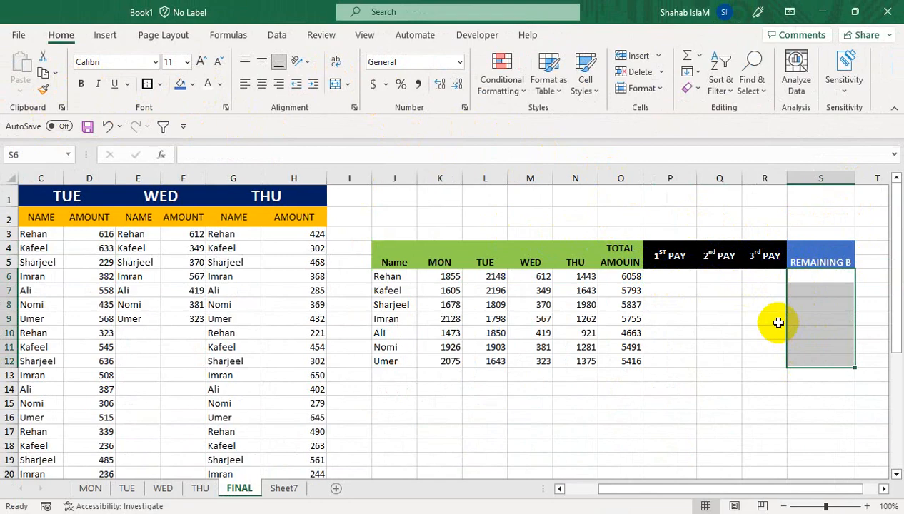
pyautogui.write('=SUM(')
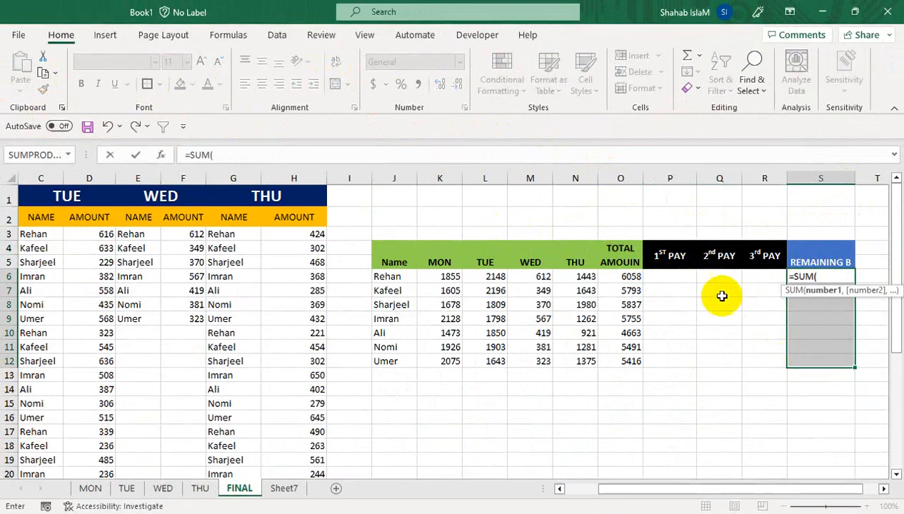
pyautogui.moveTo(664, 277); pyautogui.dragTo(755, 276)
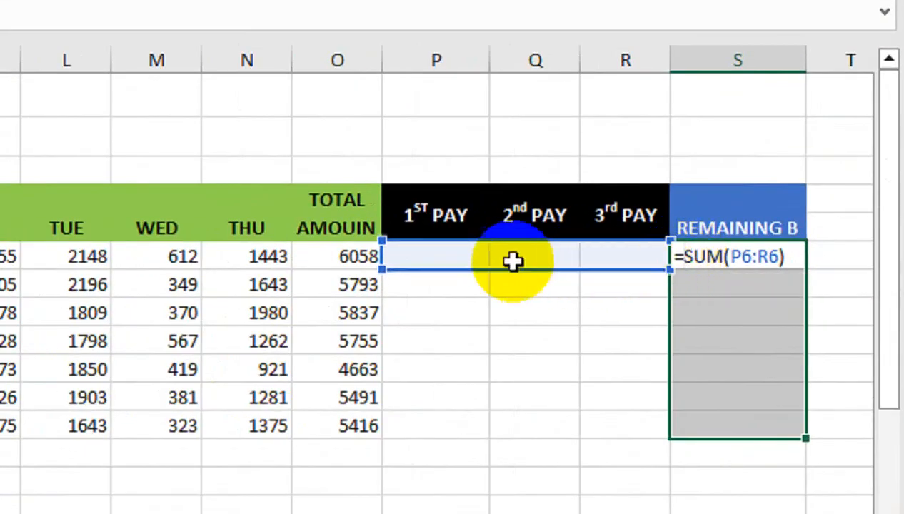
pyautogui.click(348, 261)
pyautogui.write('-')
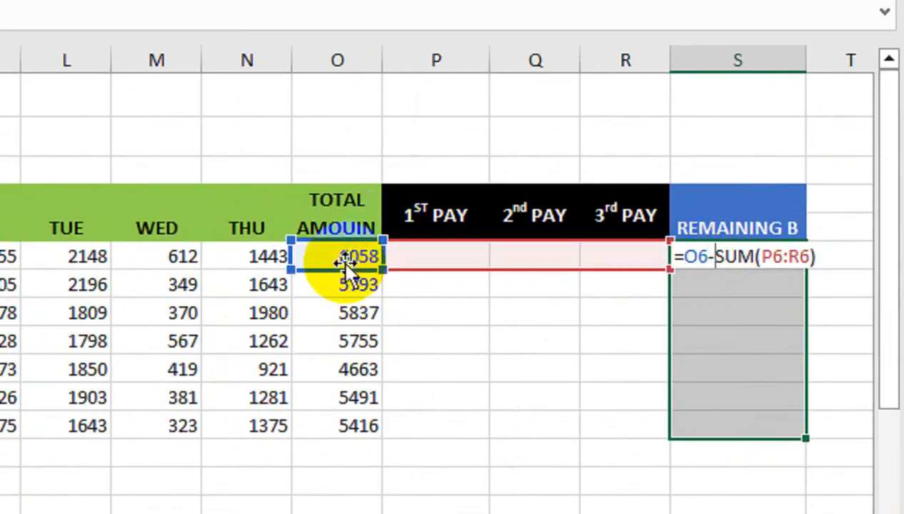
pyautogui.press('Return')
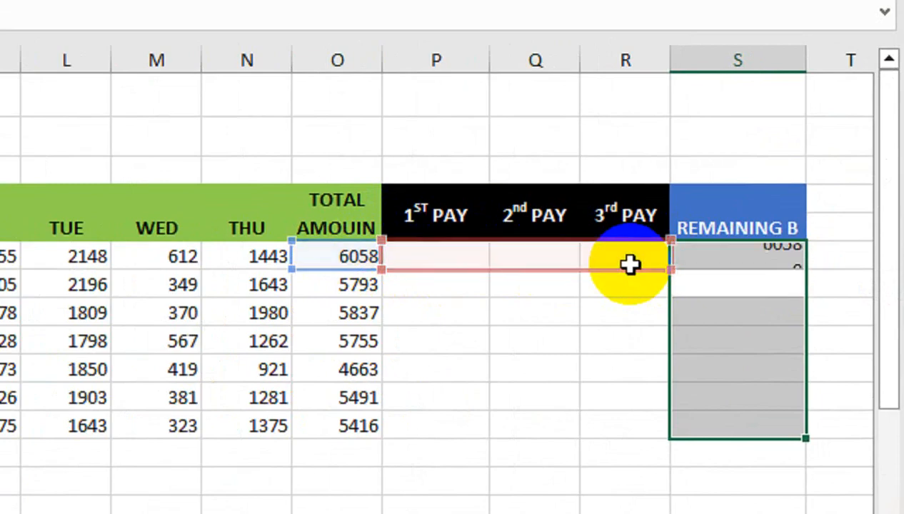
pyautogui.click(750, 256)
pyautogui.moveTo(804, 269); pyautogui.dragTo(773, 428)
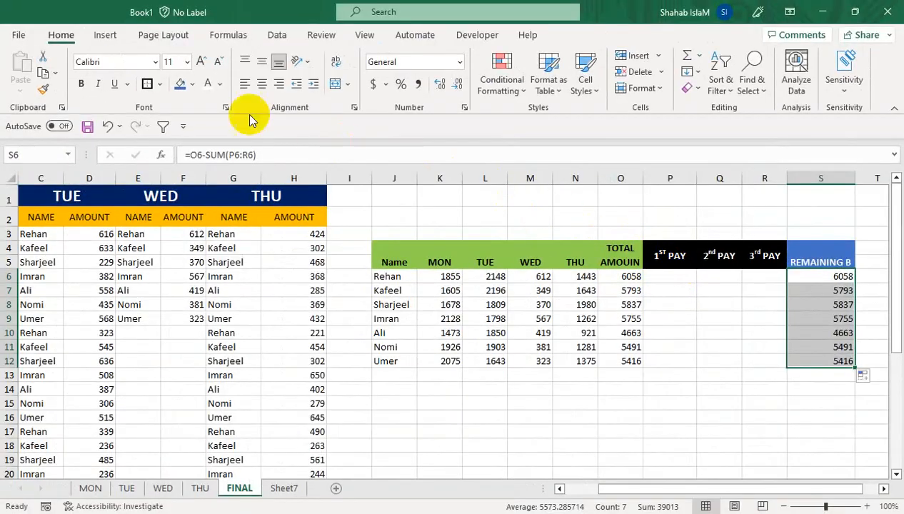
# - Make the remaining-balance values bold, font size 12 and centred
pyautogui.click(81, 84)
pyautogui.click(202, 63)
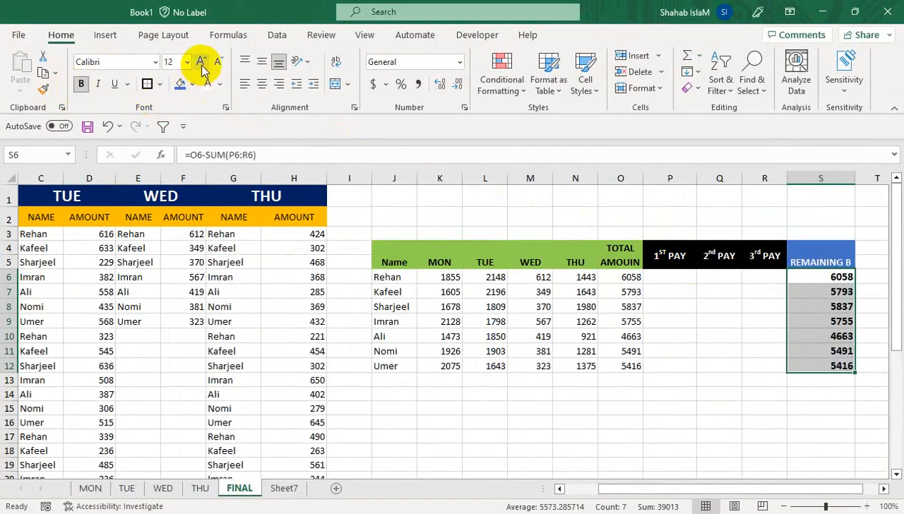
pyautogui.click(262, 85)
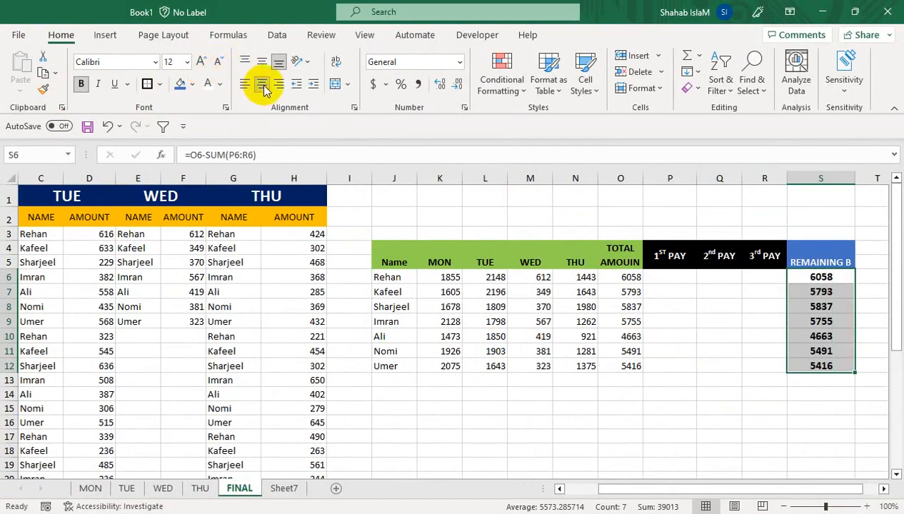
pyautogui.click(654, 278)
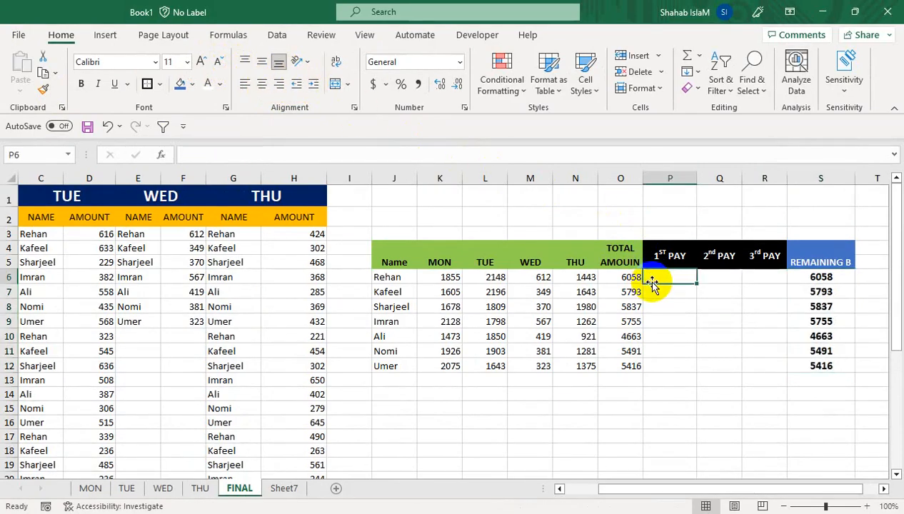
# - Apply the Note cell style to the total amounts in O6:O12
pyautogui.click(633, 279)
pyautogui.moveTo(633, 279); pyautogui.dragTo(619, 377)
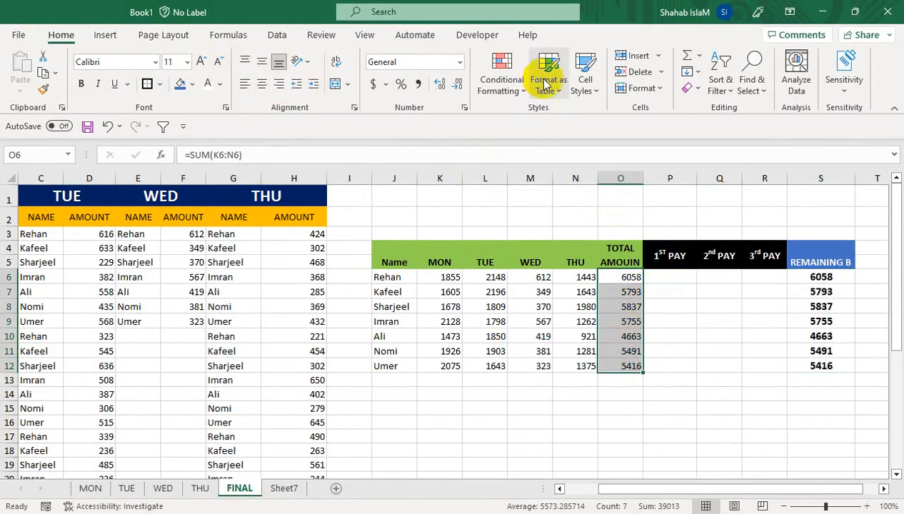
pyautogui.click(585, 77)
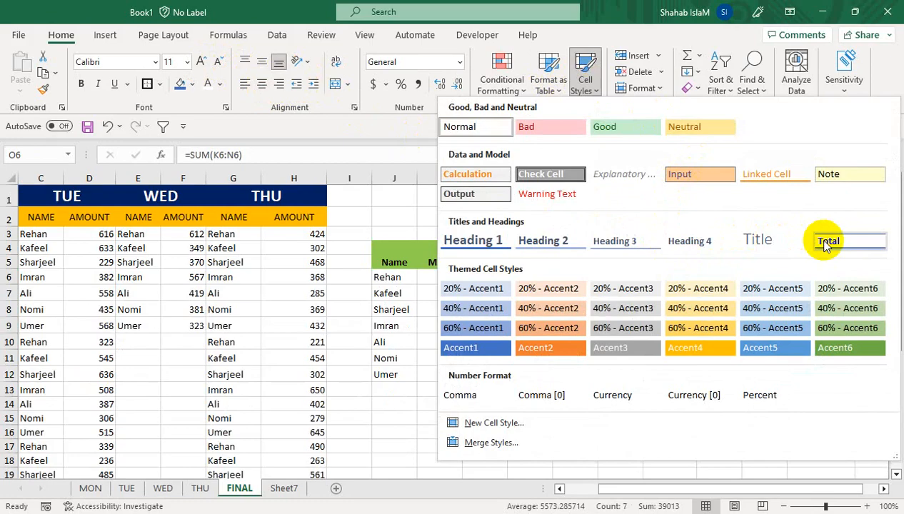
pyautogui.click(822, 177)
# - Apply the Heading 4 cell style to the names and daily amounts in J6:N12
pyautogui.click(580, 319)
pyautogui.moveTo(388, 277); pyautogui.dragTo(589, 365)
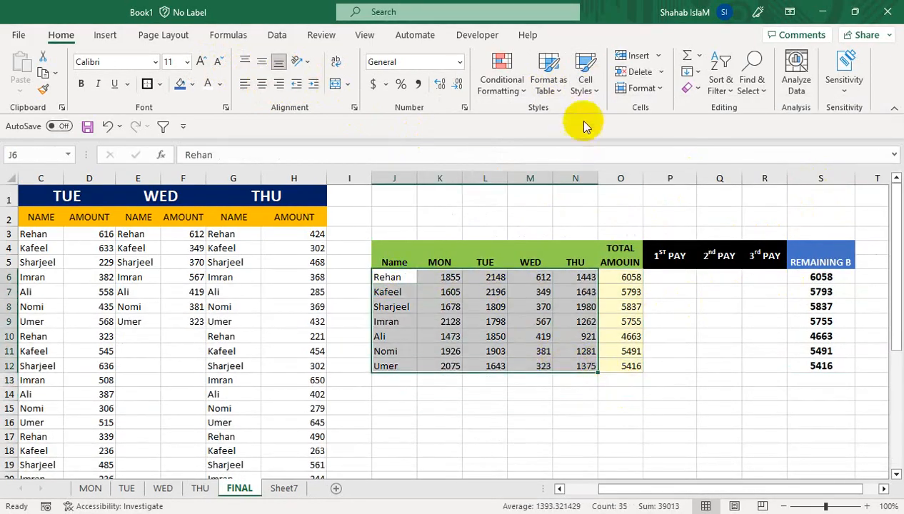
pyautogui.click(586, 80)
pyautogui.click(704, 241)
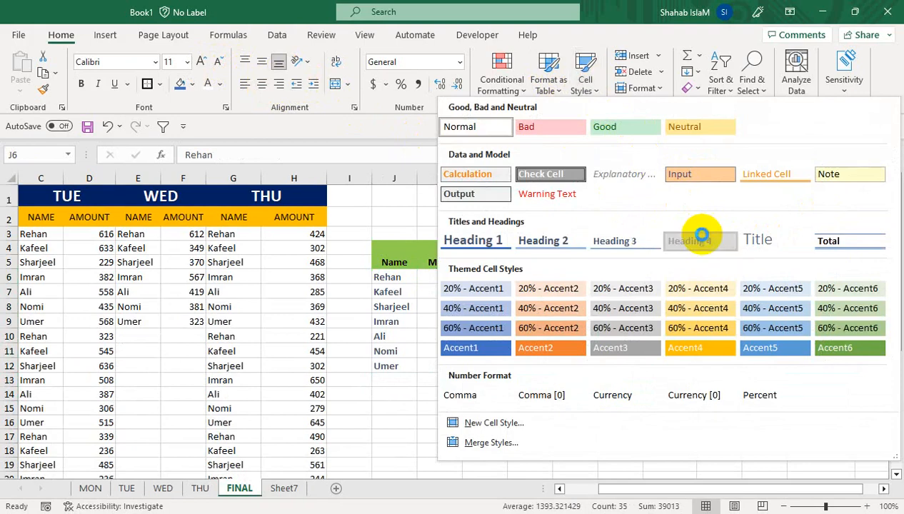
pyautogui.click(443, 337)
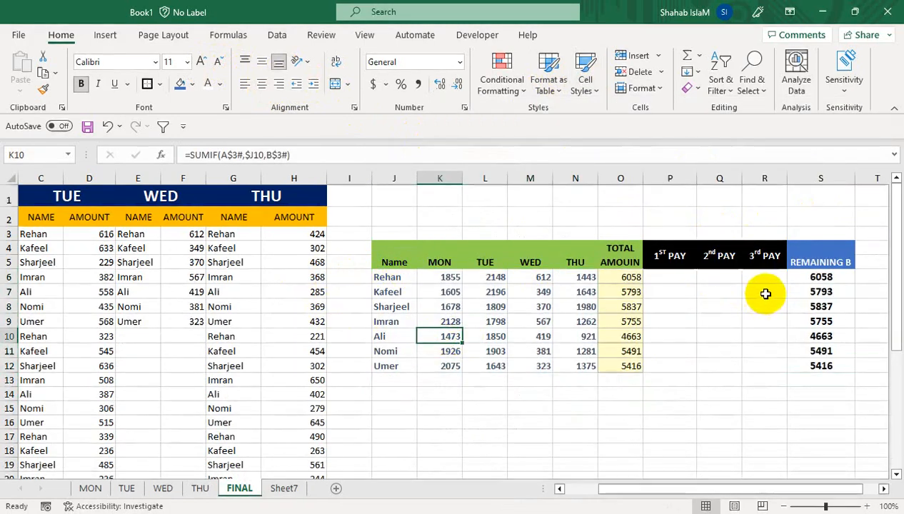
# - Enter Rehan's payments: 5000 as the first pay and 1058 as the second pay
pyautogui.click(670, 277)
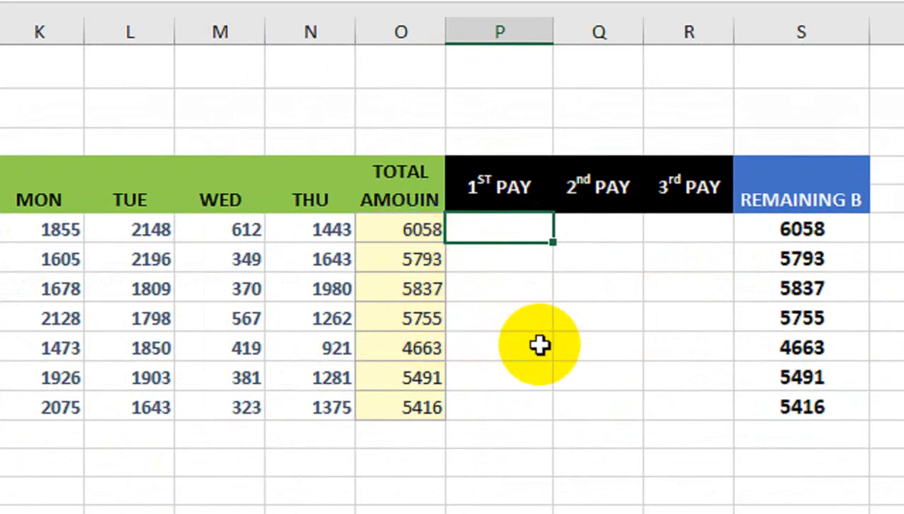
pyautogui.write('5000')
pyautogui.press('Return')
pyautogui.press('Up')
pyautogui.press('Right')
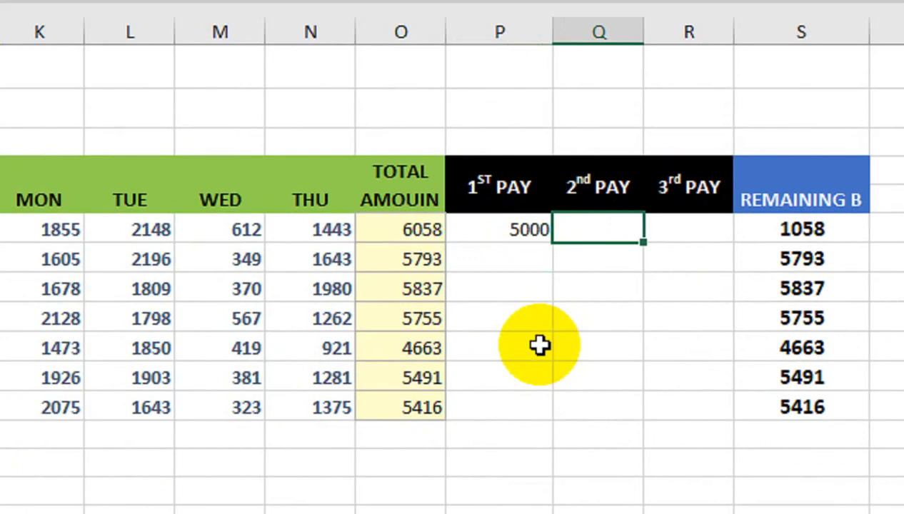
pyautogui.write('10548')
pyautogui.press('BackSpace')
pyautogui.press('BackSpace')
pyautogui.write('8')
pyautogui.press('Return')
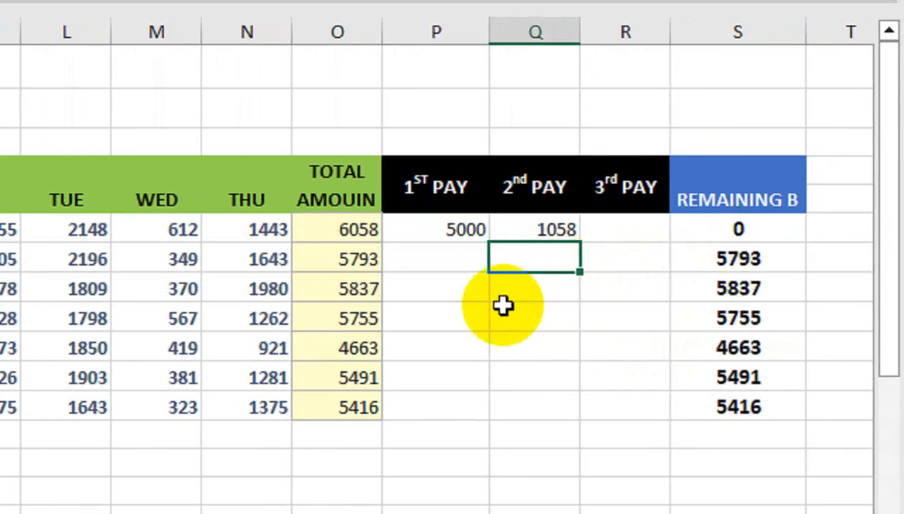
# - Enter Kafeel's payments of 2000, 3000 and 793 in the three pay columns
pyautogui.click(418, 262)
pyautogui.write('2000')
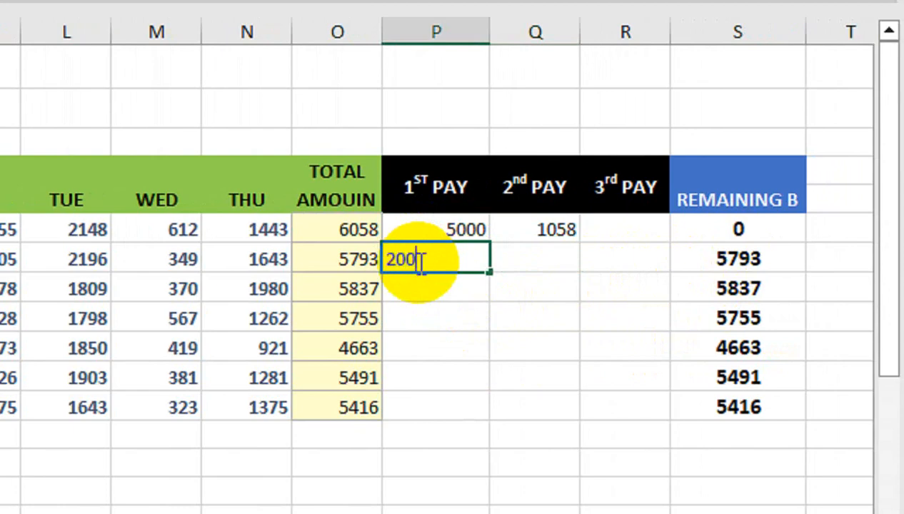
pyautogui.press('Tab')
pyautogui.write('3000')
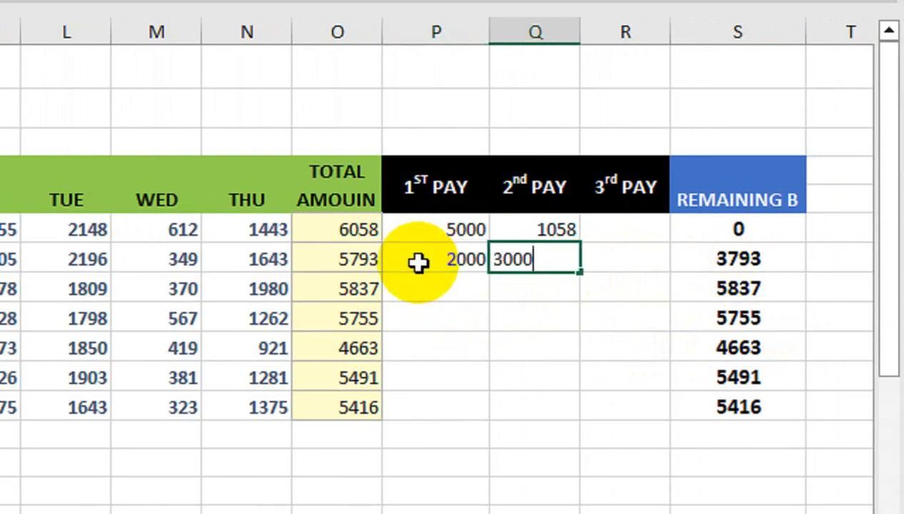
pyautogui.press('Tab')
pyautogui.write('7930')
pyautogui.press('Return')
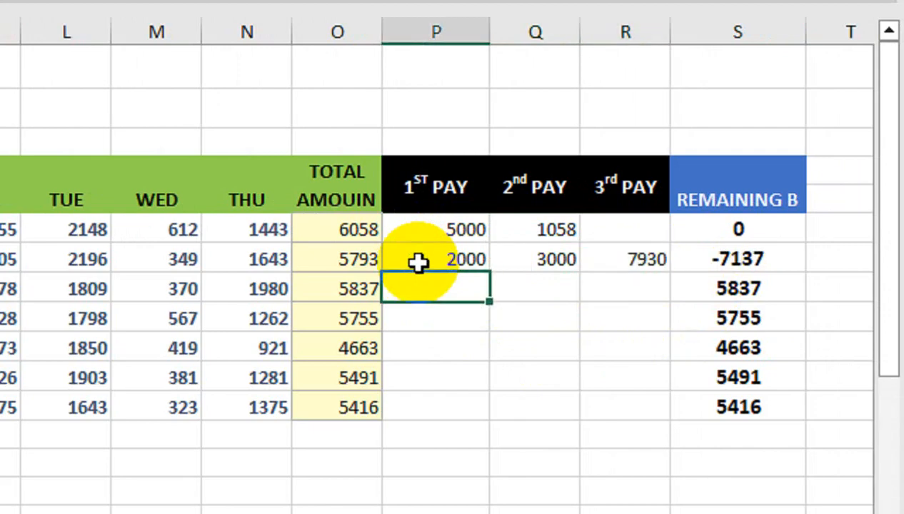
pyautogui.press('Up')
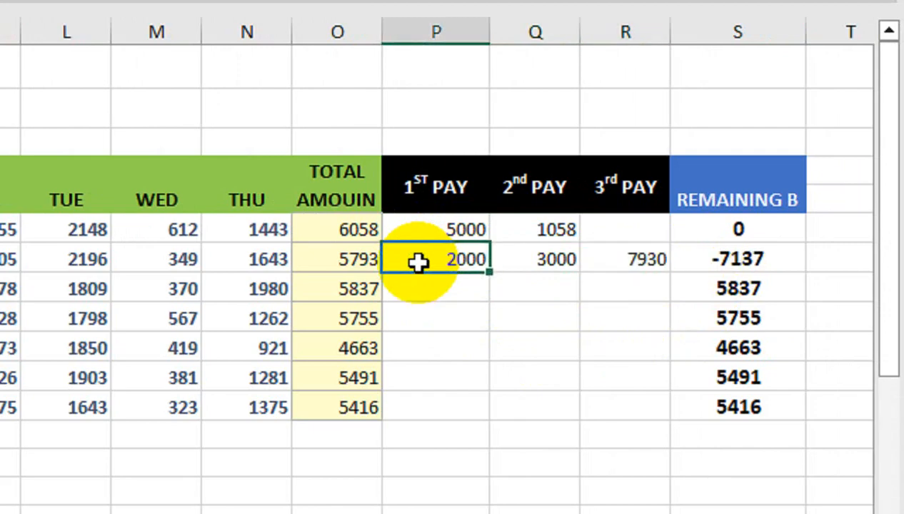
pyautogui.press('Right')
pyautogui.press('Right')
pyautogui.write('793')
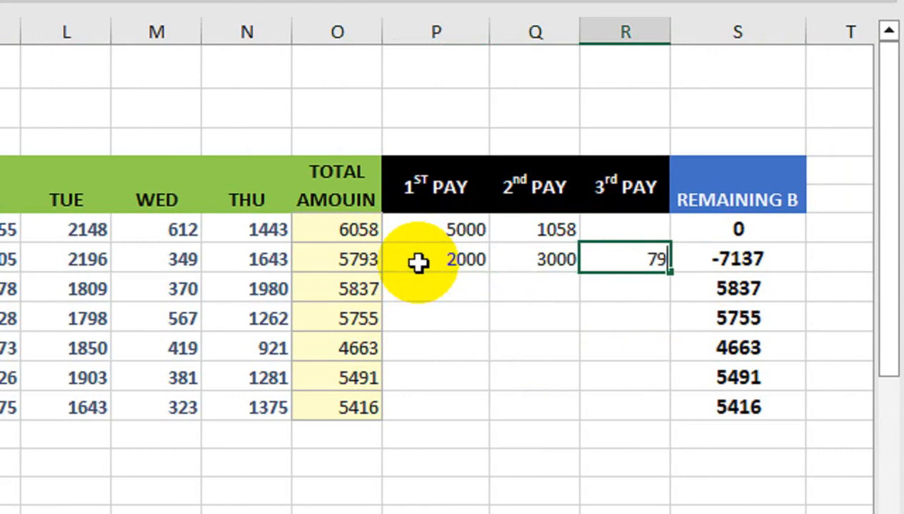
pyautogui.press('Return')
# - Enter Ali's payments of 1500, 1500 and 1663 in the three pay columns
pyautogui.press('Down')
pyautogui.press('Down')
pyautogui.press('Left')
pyautogui.press('Left')
pyautogui.press('Left')
pyautogui.press('Right')
pyautogui.write('1500')
pyautogui.press('Tab')
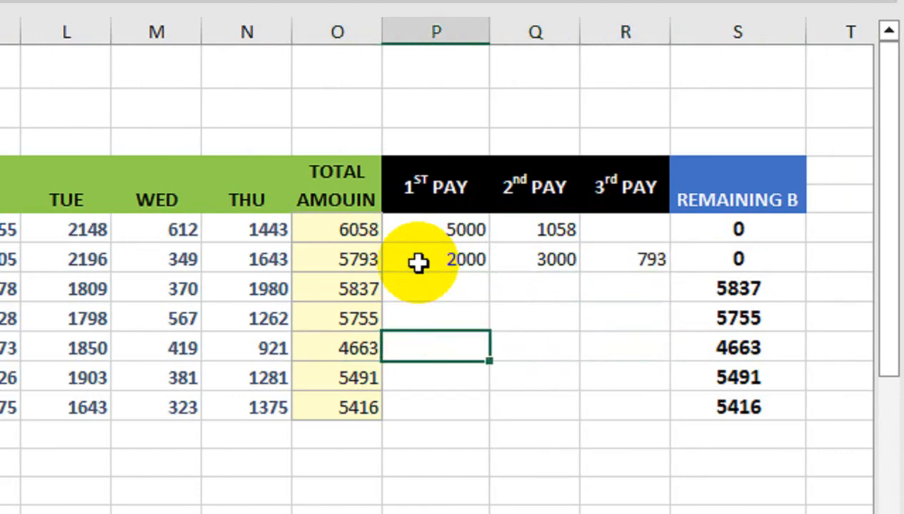
pyautogui.write('15400')
pyautogui.press('BackSpace')
pyautogui.press('BackSpace')
pyautogui.press('BackSpace')
pyautogui.write('00')
pyautogui.press('Tab')
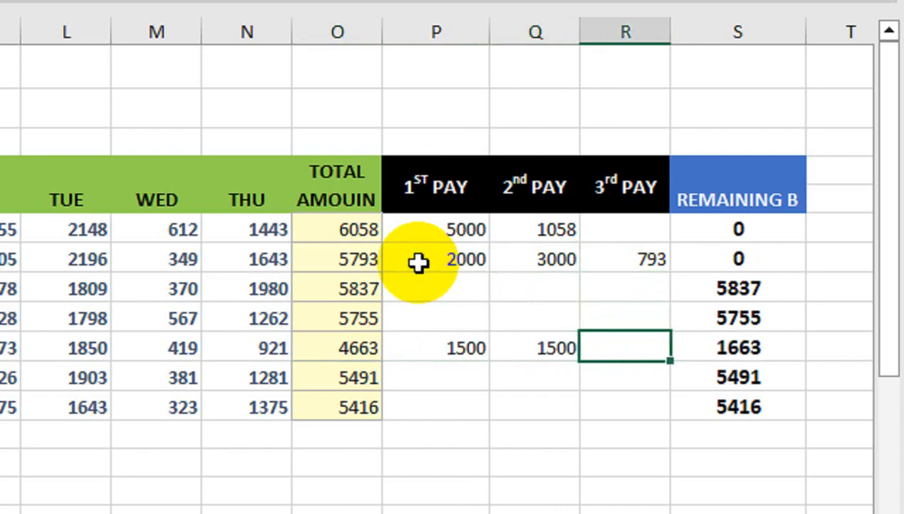
pyautogui.write('1663')
pyautogui.press('Return')
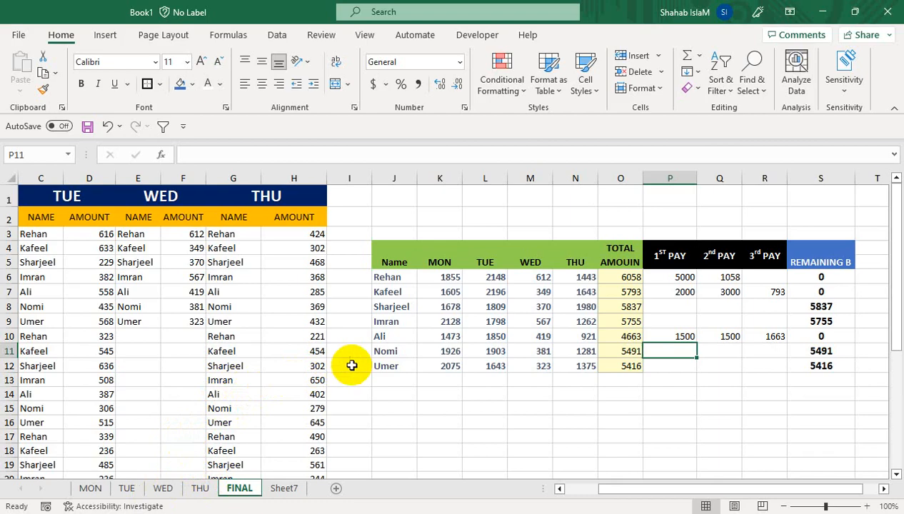
# - Hide the worksheet gridlines on the FINAL sheet
pyautogui.moveTo(386, 278); pyautogui.dragTo(803, 386)
pyautogui.moveTo(682, 490)
pyautogui.mouseDown()
pyautogui.moveTo(623, 492)
pyautogui.moveTo(690, 490)
pyautogui.mouseUp()
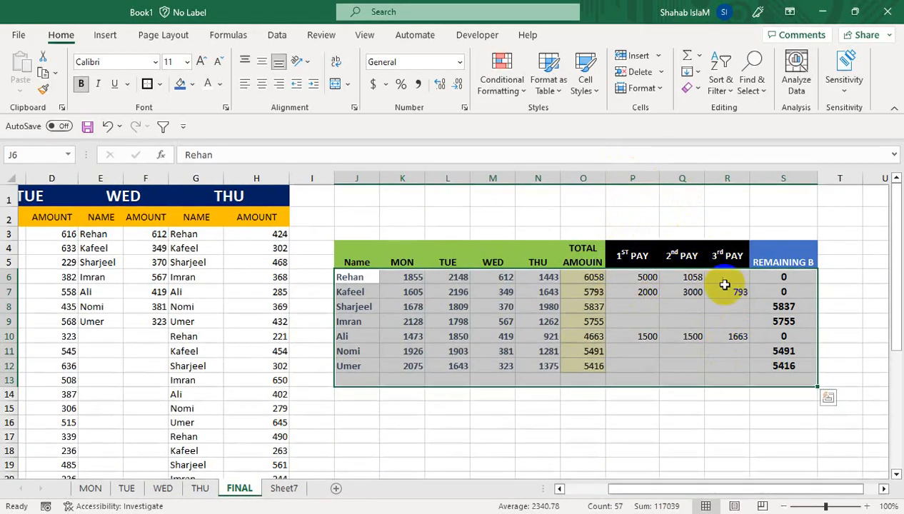
pyautogui.moveTo(650, 489); pyautogui.dragTo(575, 492)
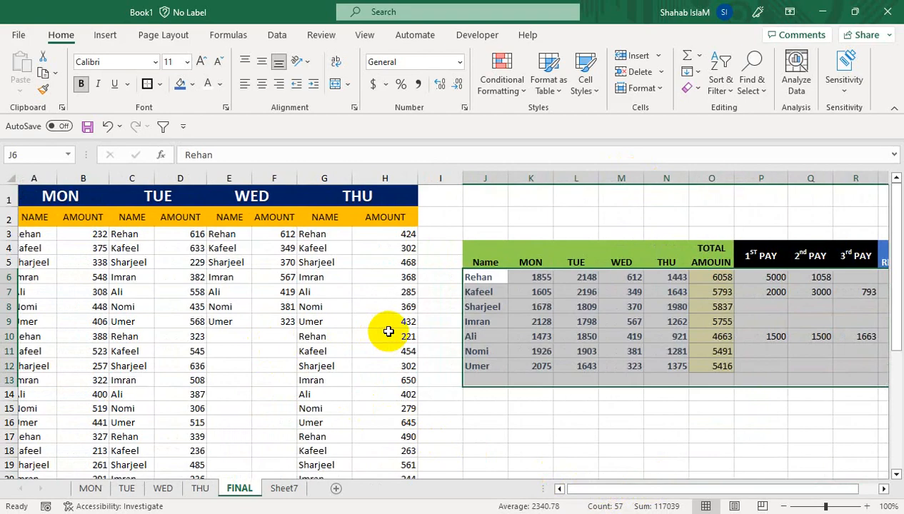
pyautogui.click(365, 36)
pyautogui.click(394, 85)
pyautogui.click(320, 264)
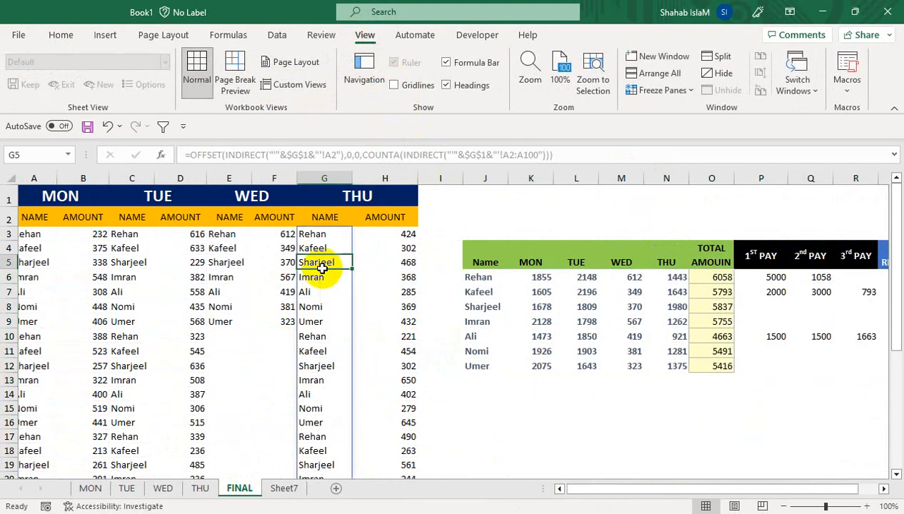
# - Apply the Heading 4 cell style to the daily name and amount data in A3:H34
pyautogui.moveTo(48, 236); pyautogui.dragTo(388, 265)
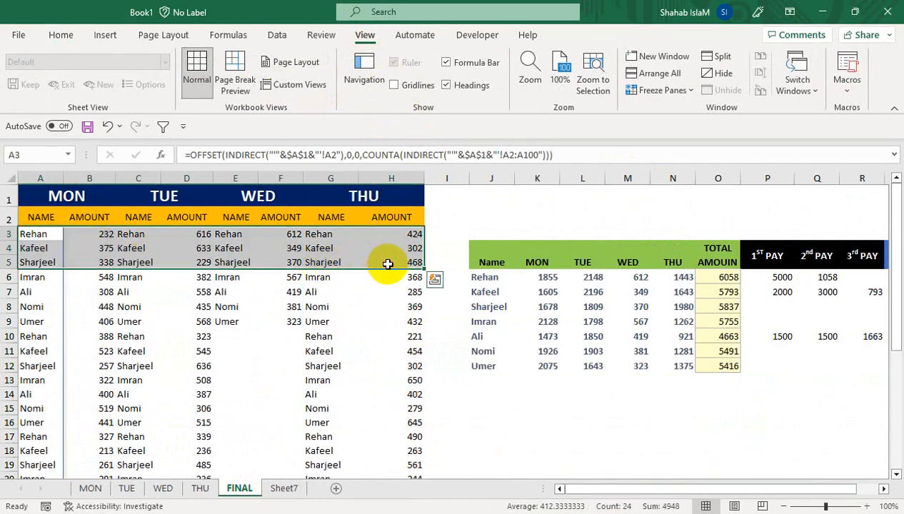
pyautogui.hotkey('ctrl', 'shift', 'Down')
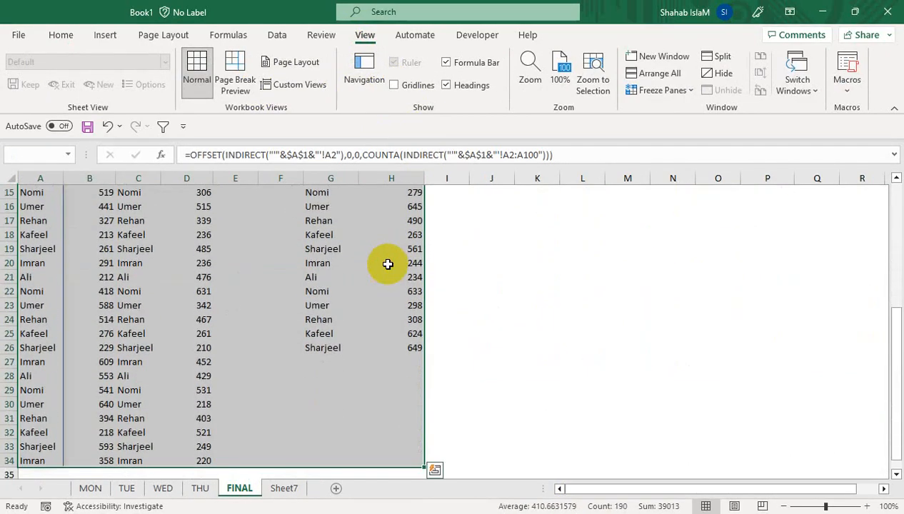
pyautogui.click(61, 35)
pyautogui.click(585, 84)
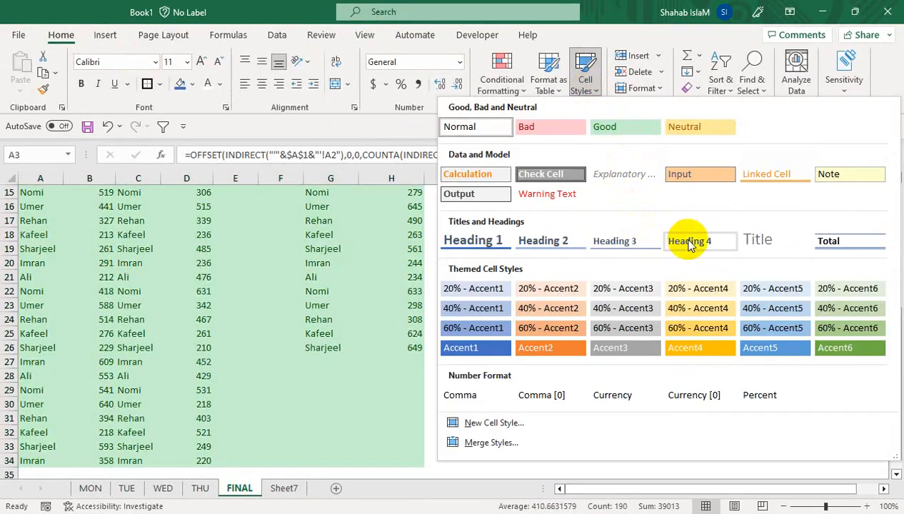
pyautogui.click(688, 241)
pyautogui.click(349, 276)
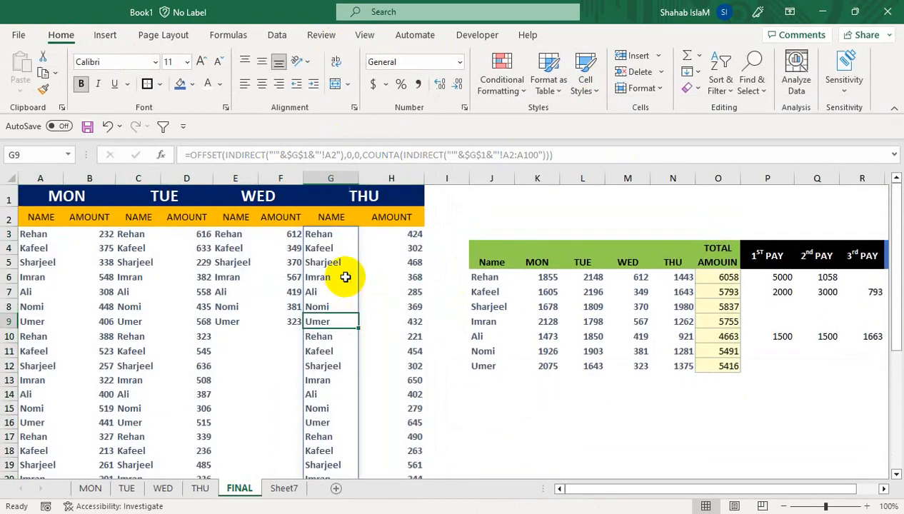
# - Increase the height of row 1 holding the MON–THU headings
pyautogui.moveTo(412, 286); pyautogui.dragTo(369, 145)
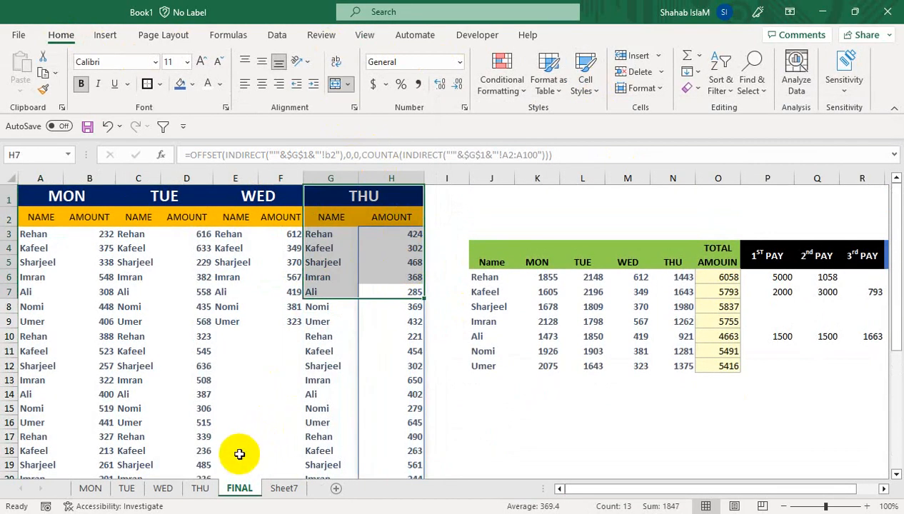
pyautogui.click(200, 488)
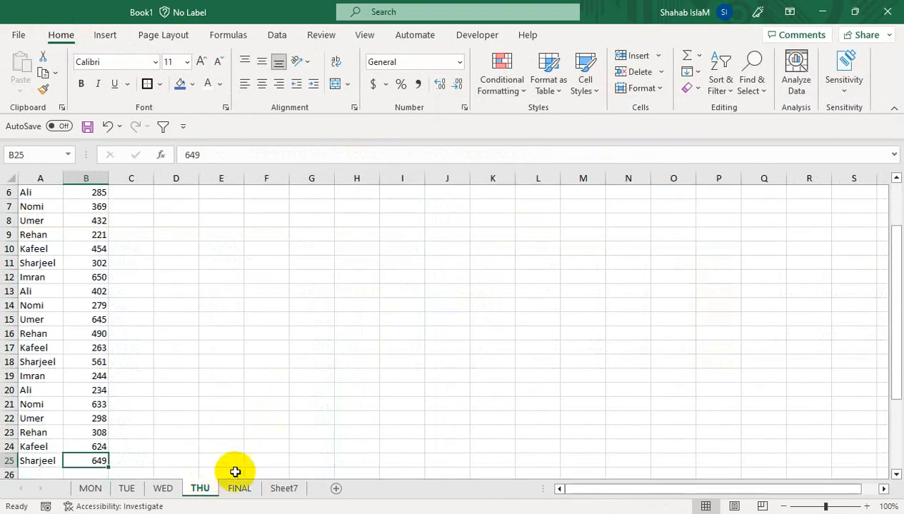
pyautogui.click(239, 487)
pyautogui.click(486, 260)
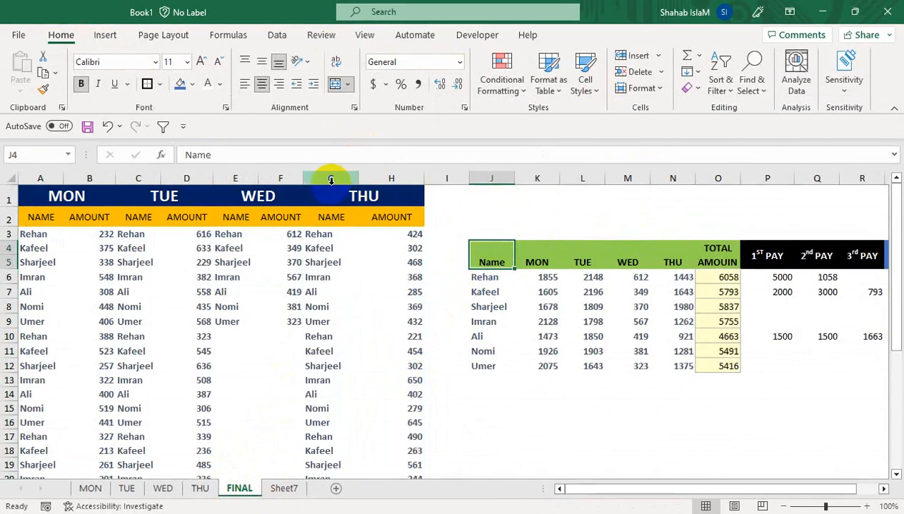
pyautogui.moveTo(10, 207); pyautogui.dragTo(10, 219)
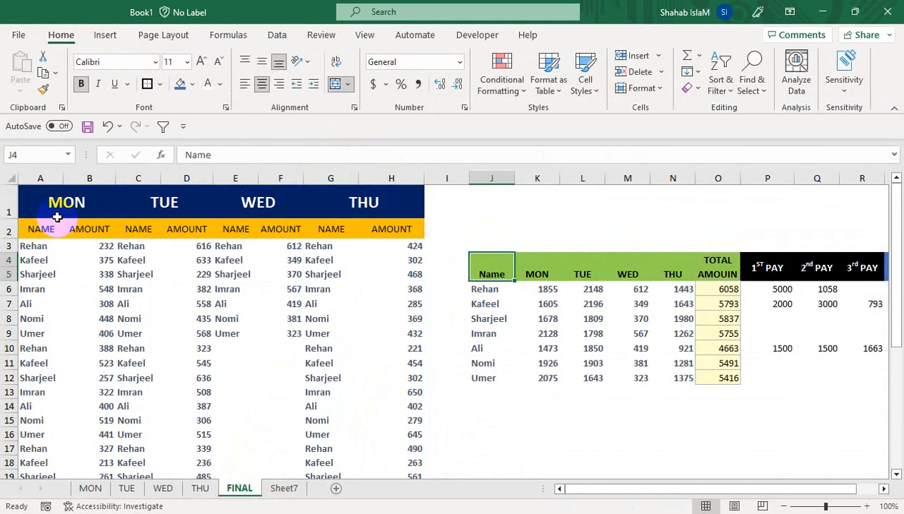